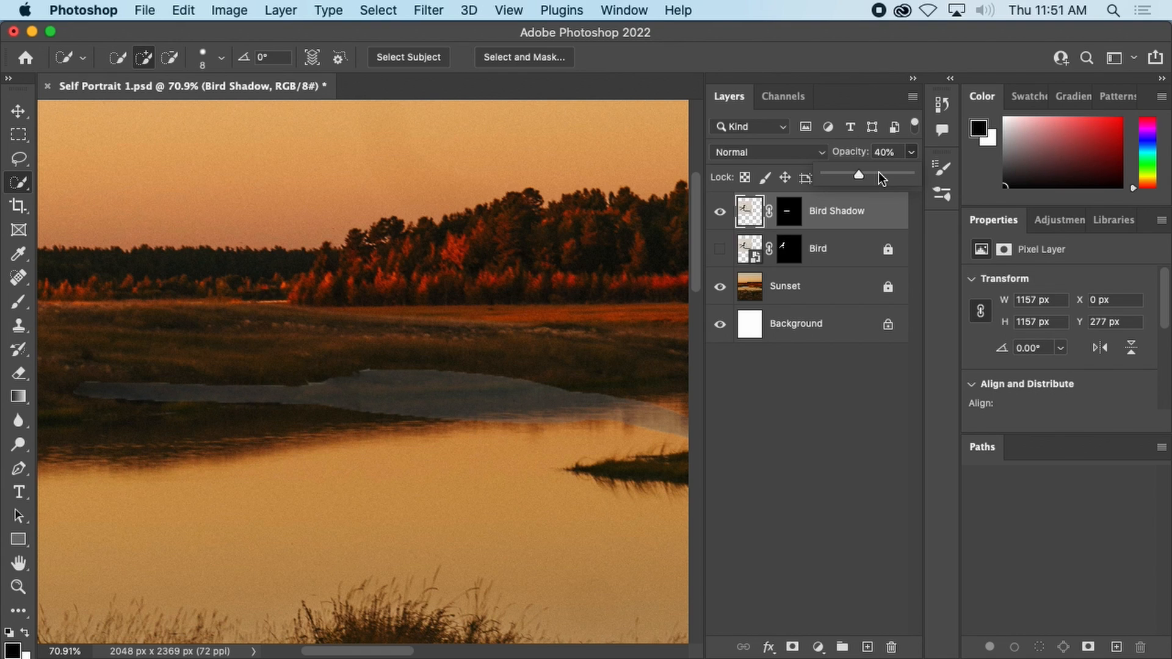
- Raise the Bird Shadow layer's opacity to 100% and set its blending mode to Multiply
left_click_drag(862, 175, 912, 179)
left_click(858, 399)
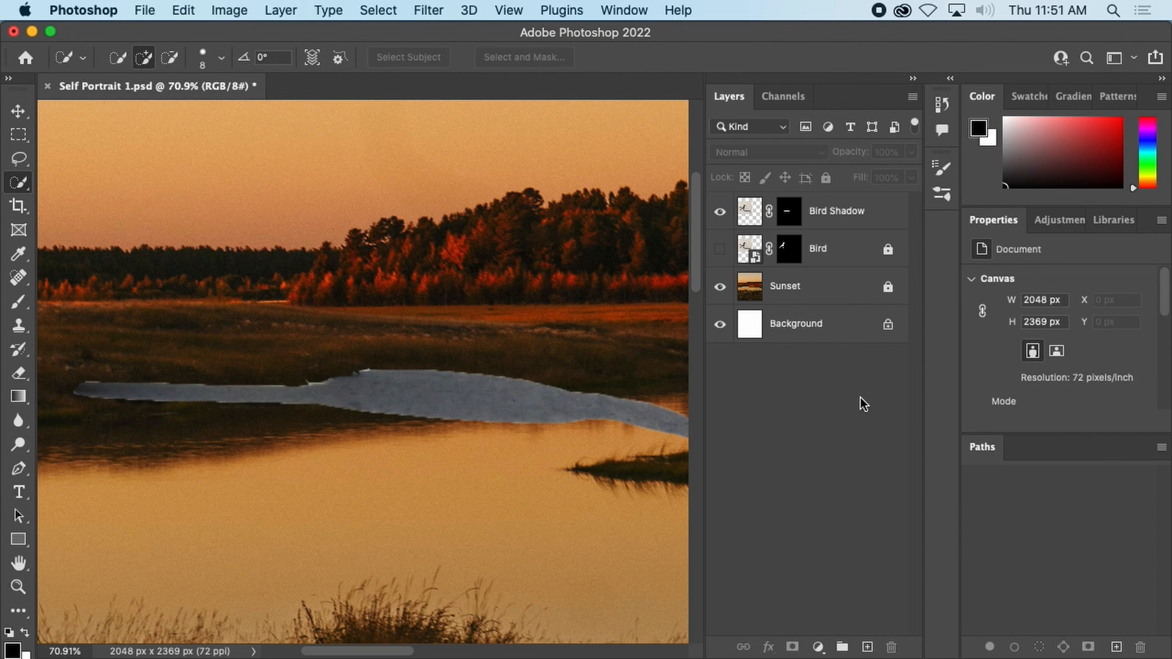
left_click(832, 223)
left_click(754, 146)
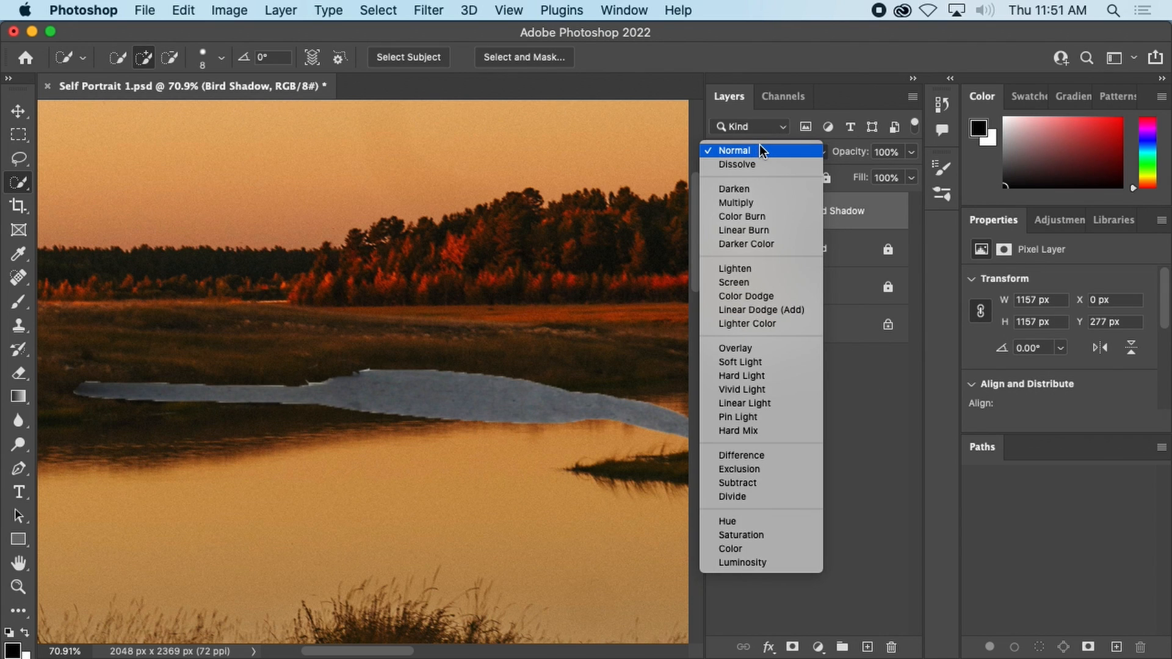
left_click(812, 152)
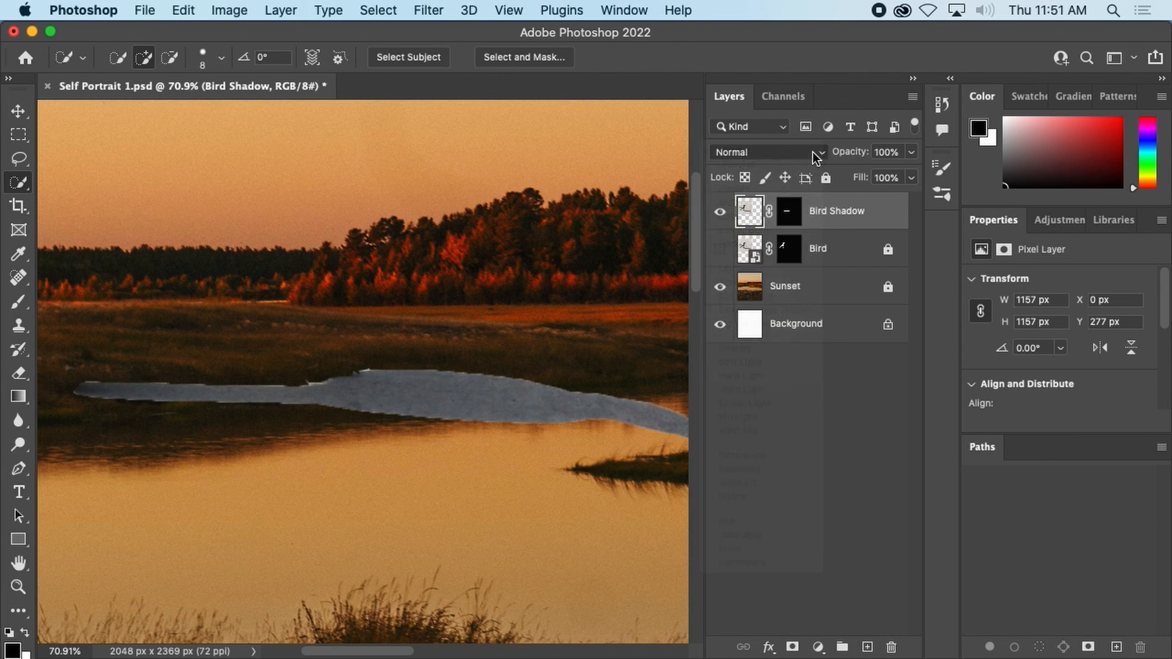
left_click(812, 154)
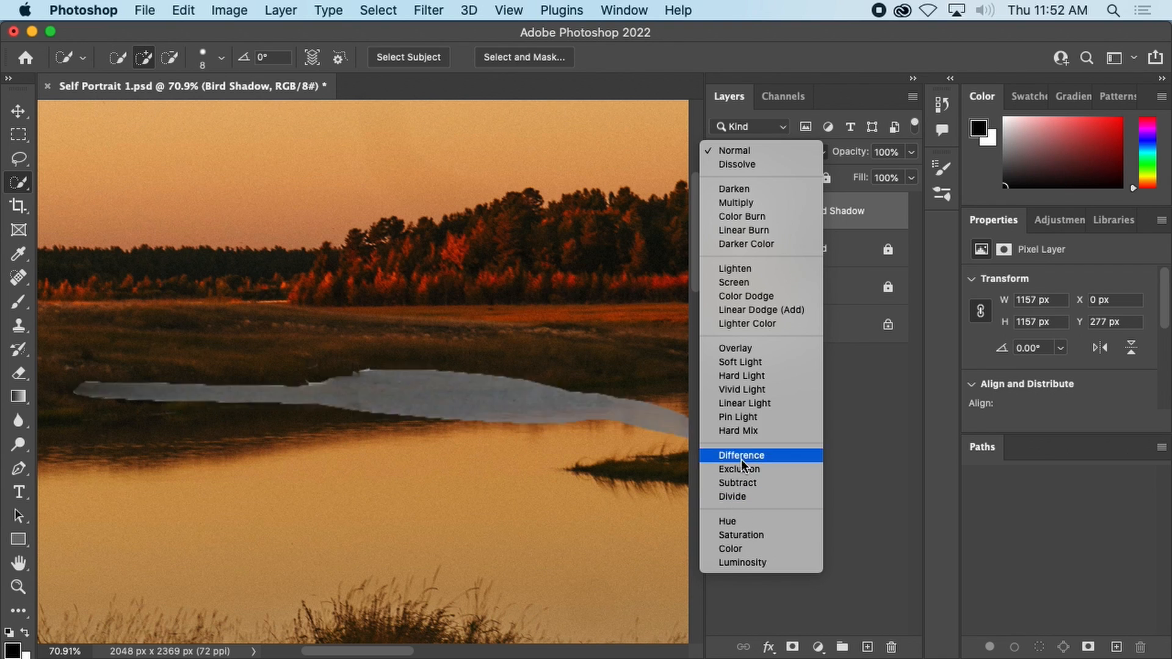
left_click(765, 197)
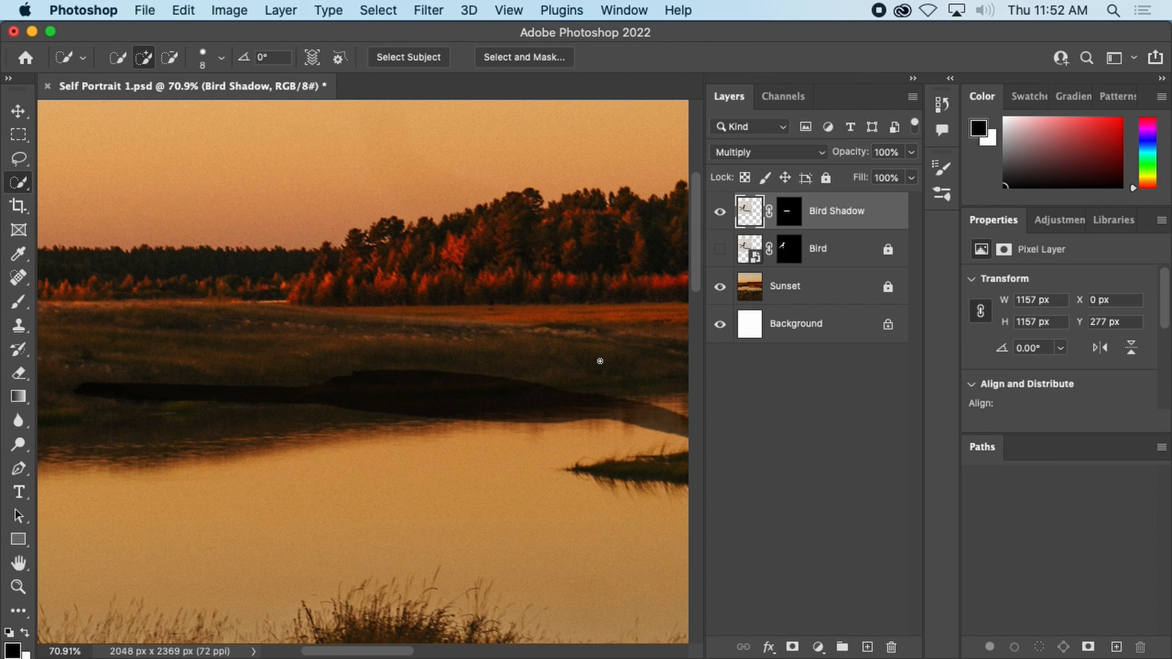
key("super+minus")
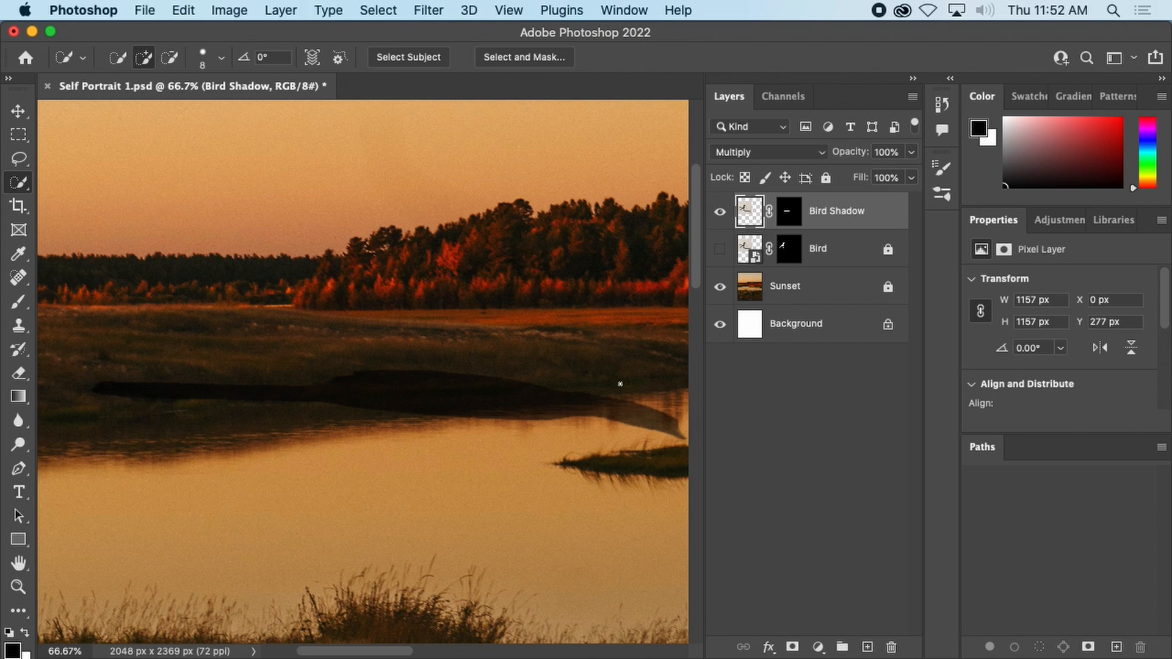
- Change the Bird Shadow layer's blending mode to Overlay
left_click(797, 155)
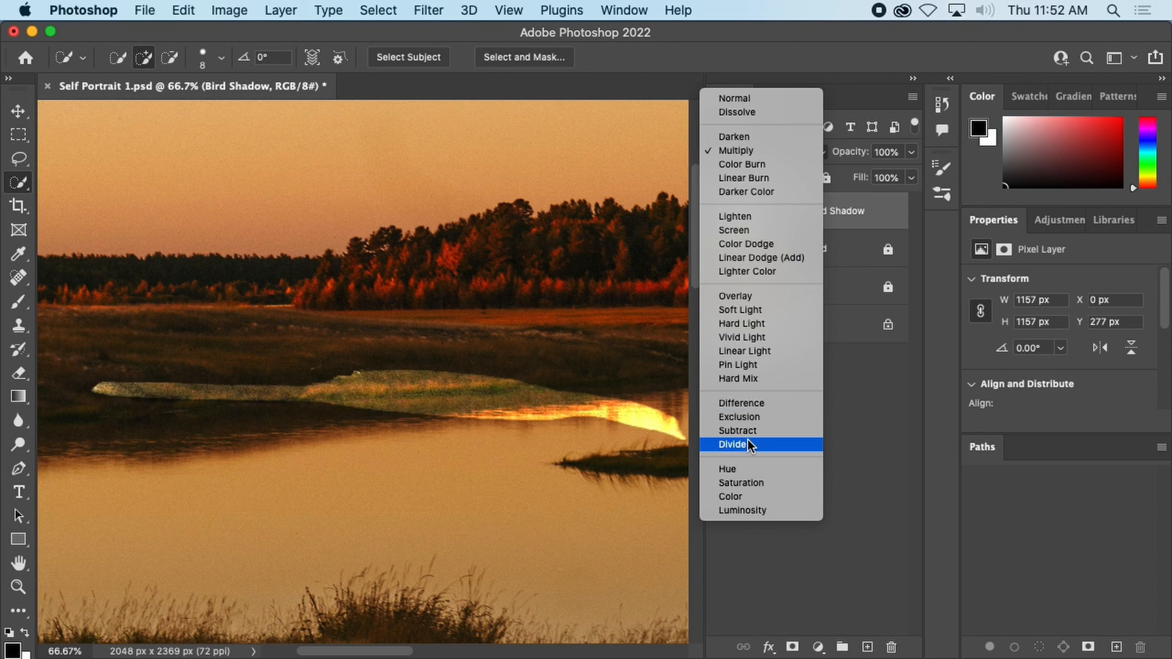
left_click(763, 295)
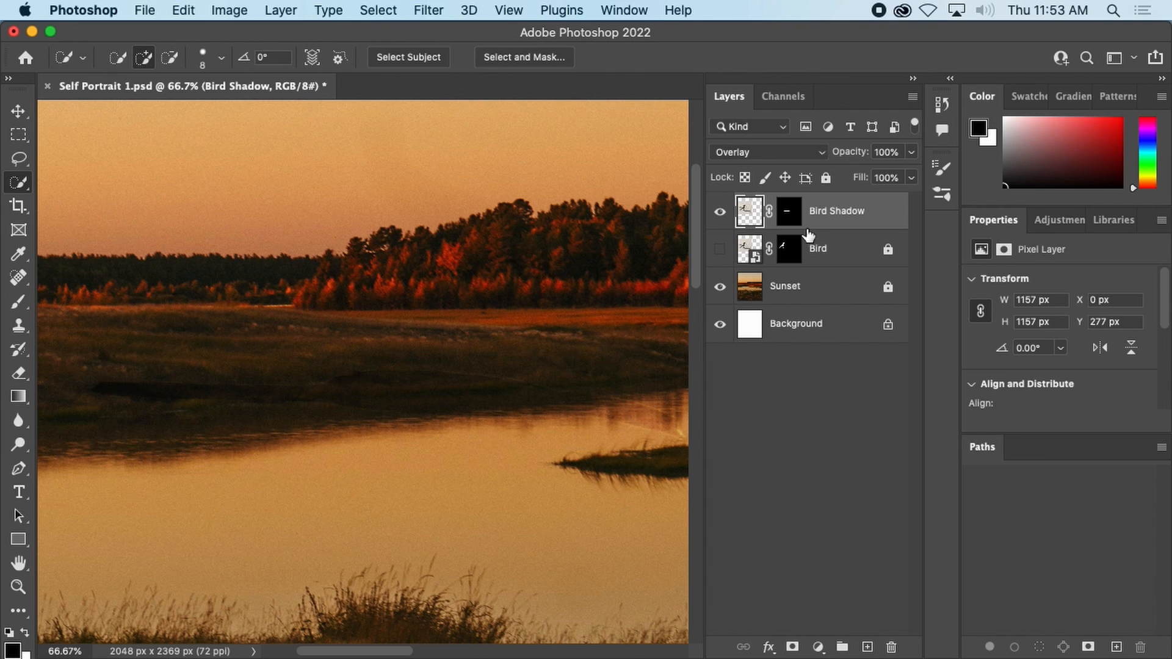
- Refine the Bird Shadow layer mask in Select and Mask with Shift Edge at -58% and Feather at 2.5 px
right_click(796, 211)
left_click(855, 345)
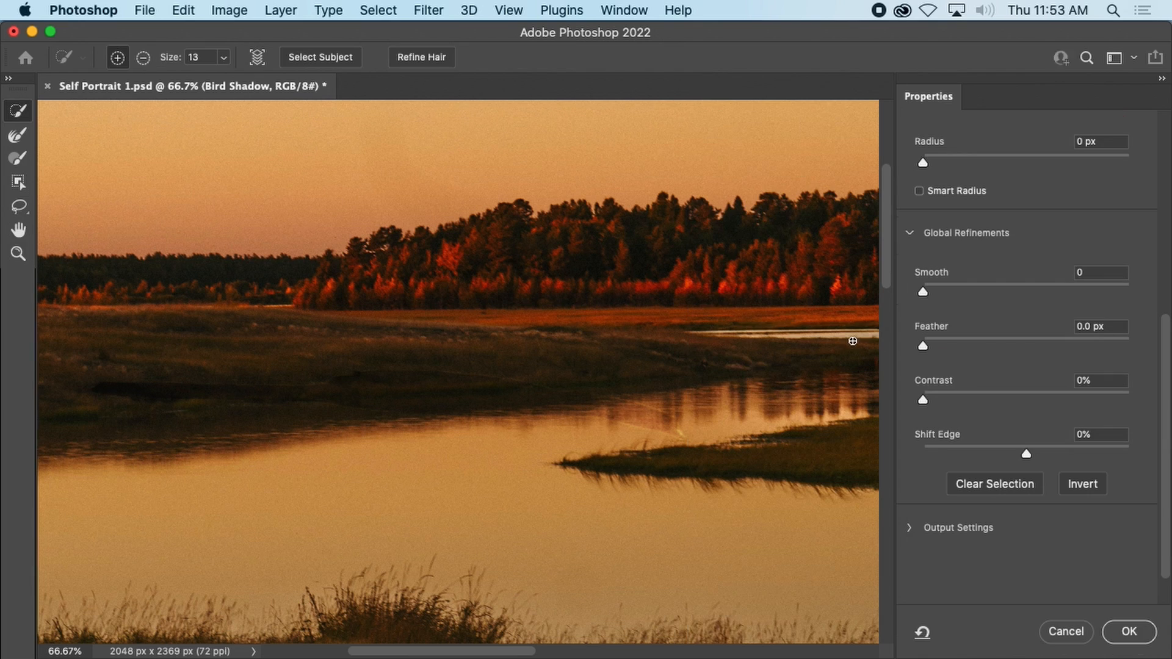
left_click_drag(1026, 454, 965, 456)
left_click_drag(924, 343, 950, 345)
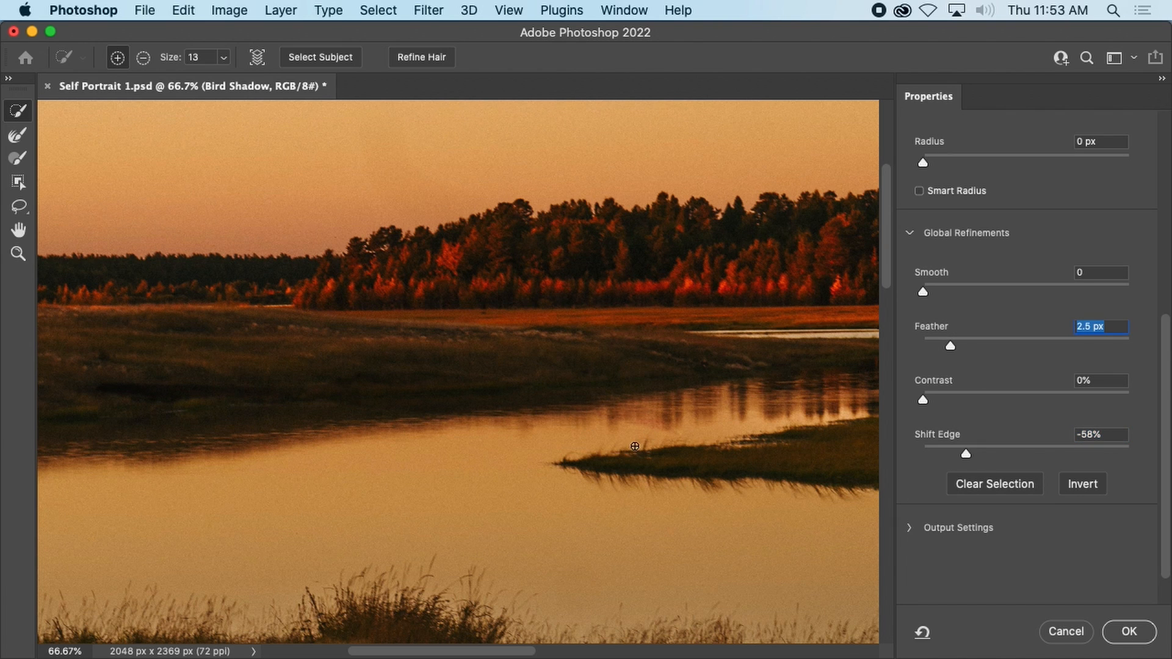
left_click(1136, 632)
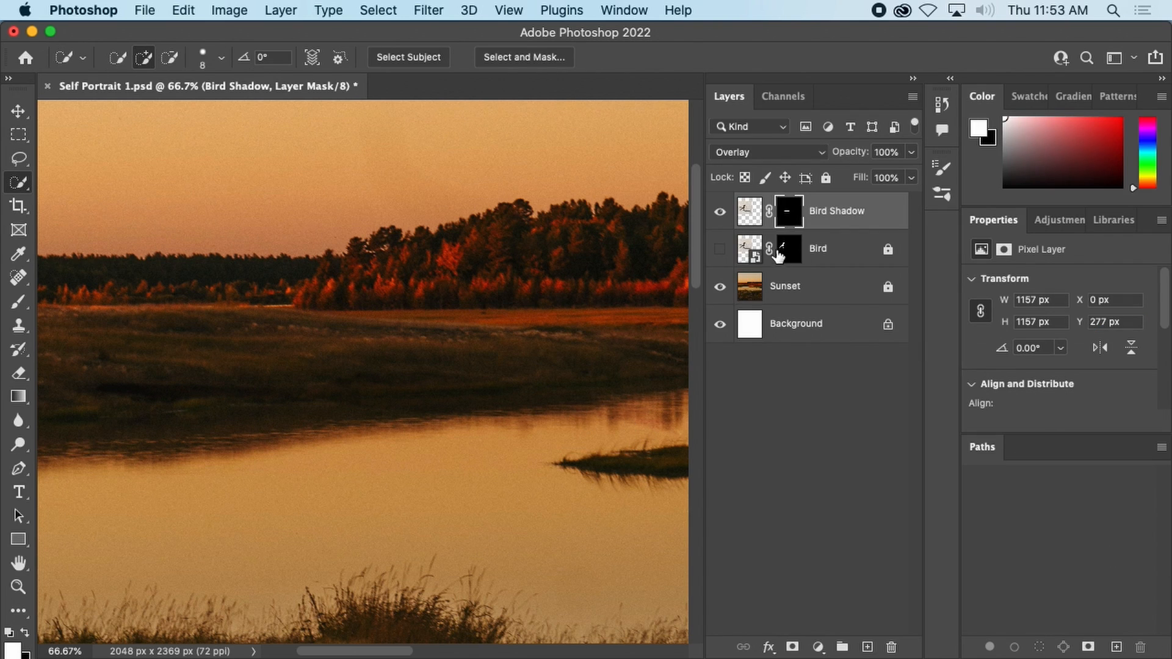
- Toggle the Bird Shadow layer's visibility to compare the result, and make the Bird layer visible
left_click(720, 213)
left_click(719, 213)
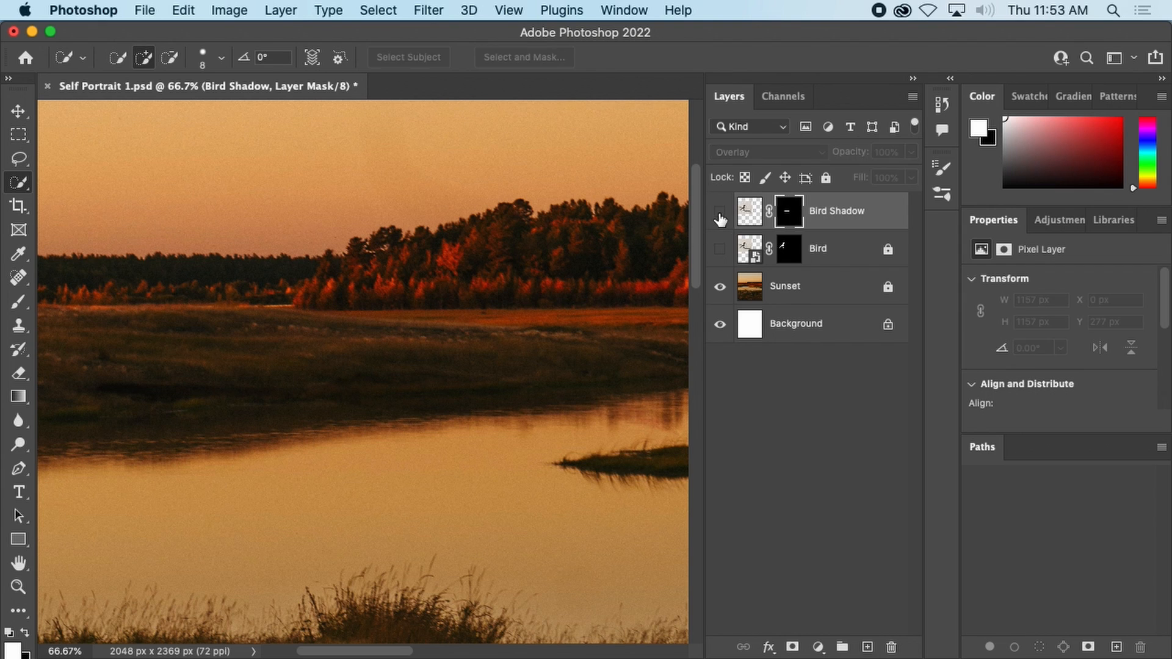
left_click(720, 249)
scroll(513, 424, "down", 2)
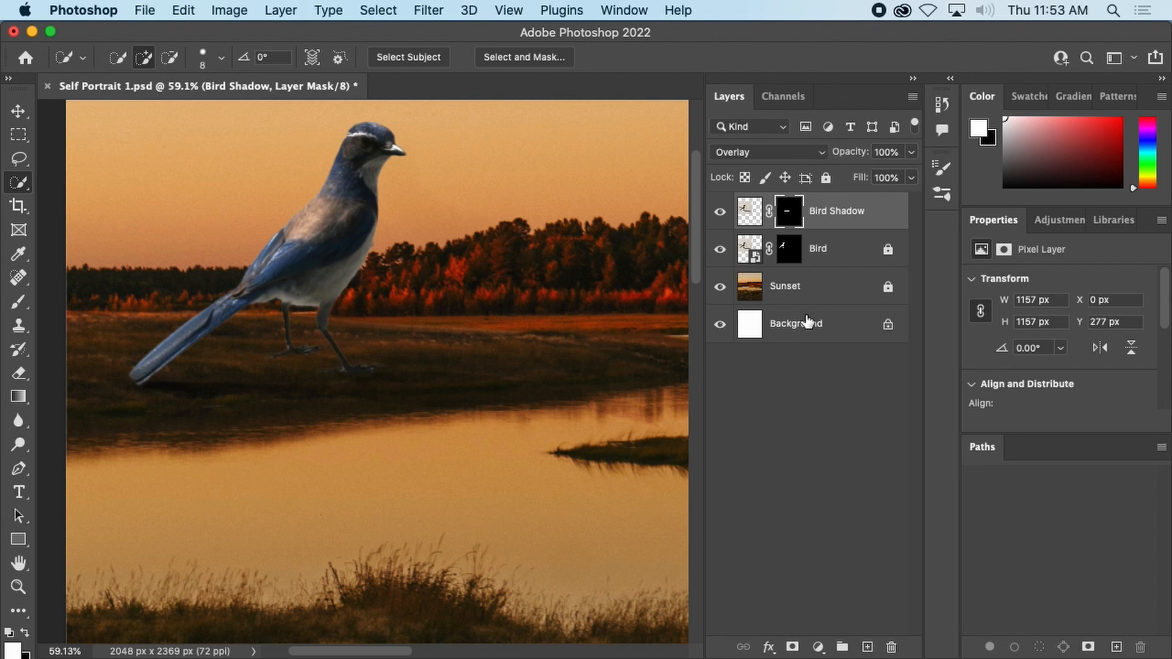
- Preview other blending modes on the Bird Shadow layer, keep Overlay, and compare the image with the shadow hidden and shown
left_click(804, 156)
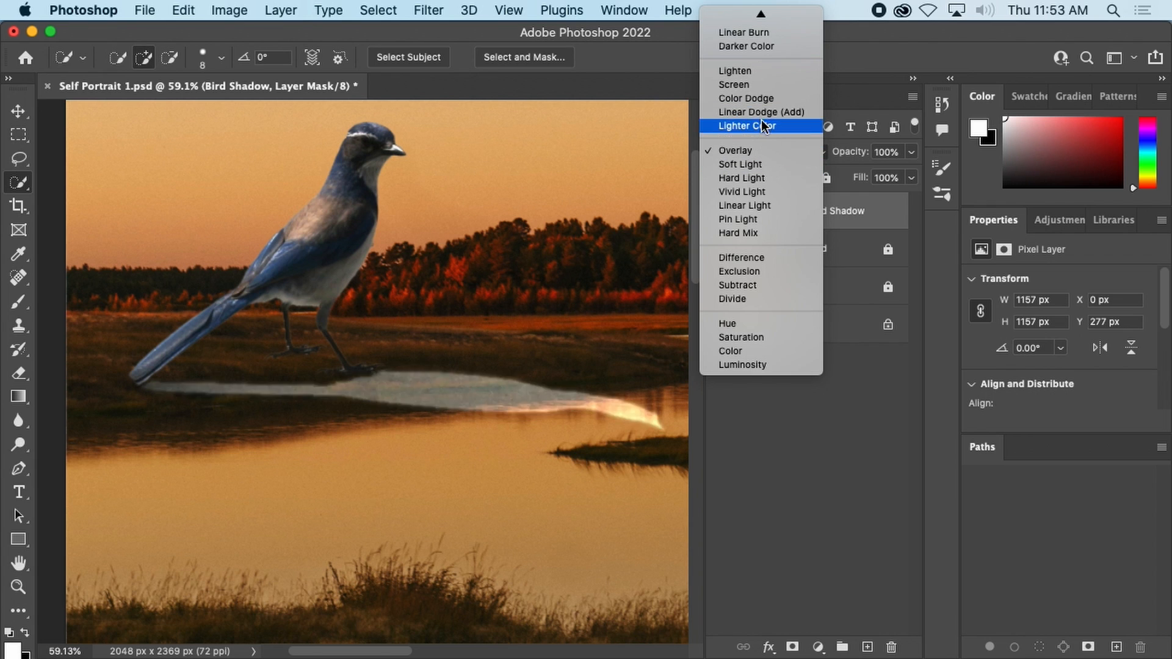
left_click(763, 151)
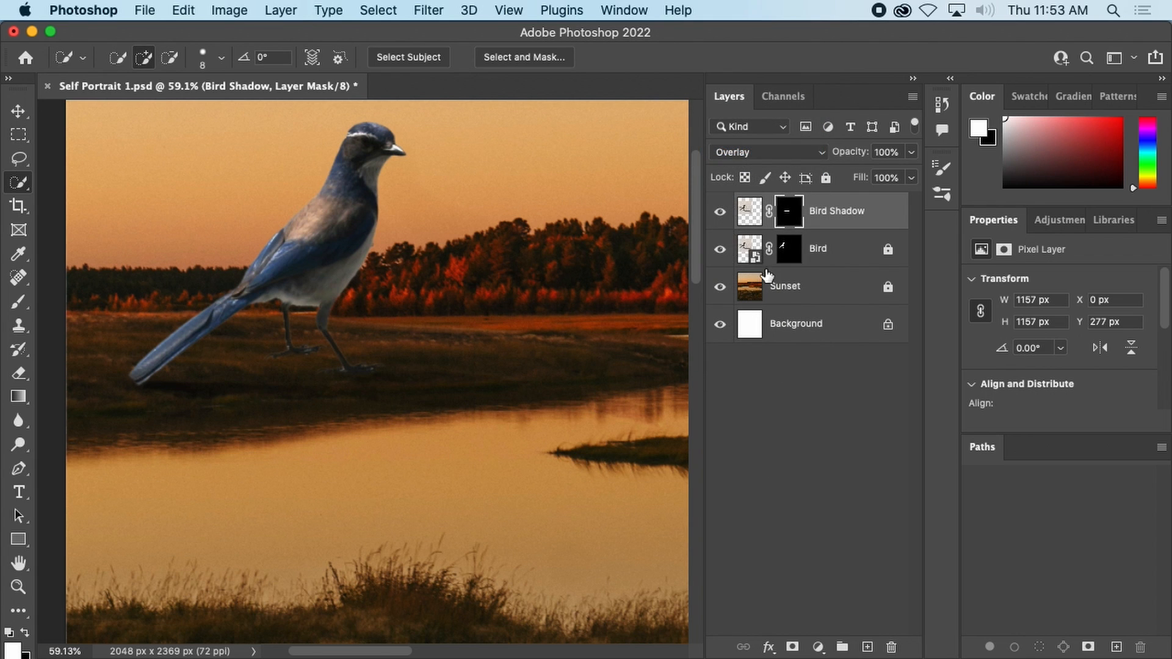
left_click(721, 214)
left_click(721, 213)
scroll(553, 408, "down", 3)
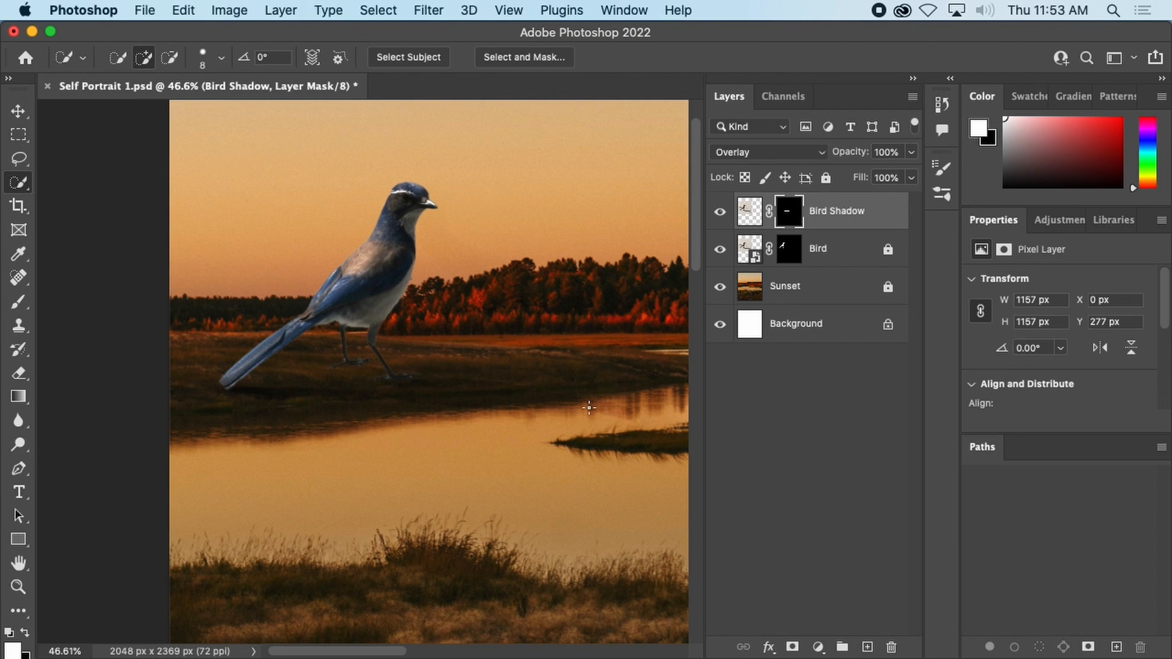
- Unlock the Bird layer and preview blending modes on it, keeping Normal
left_click(856, 253)
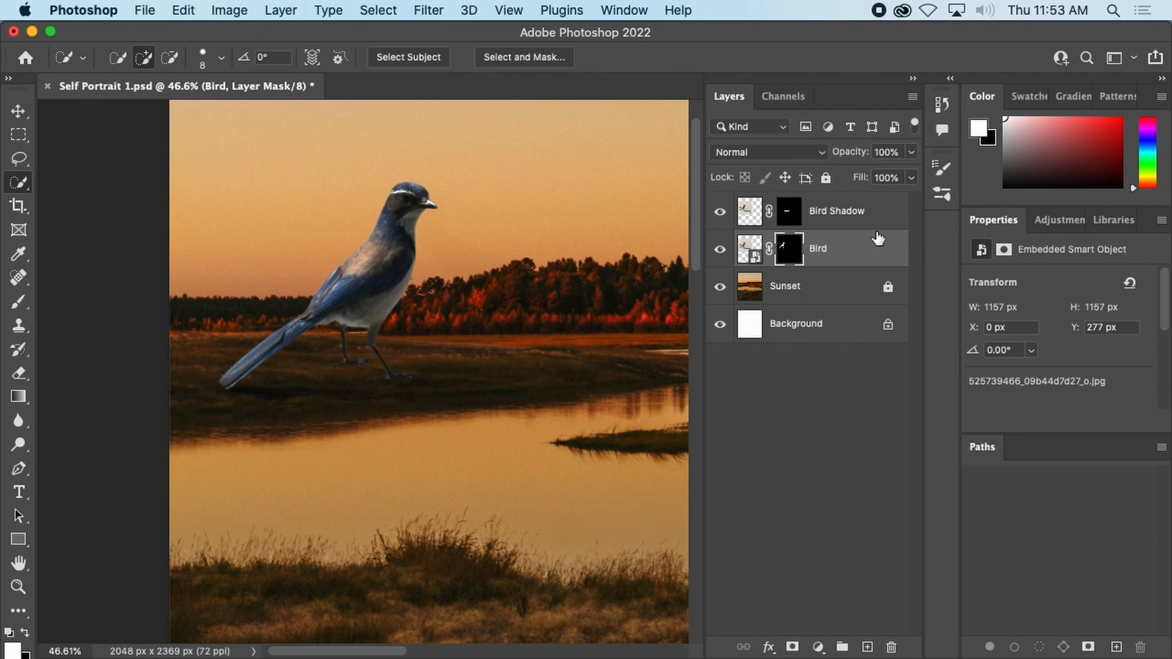
left_click(797, 152)
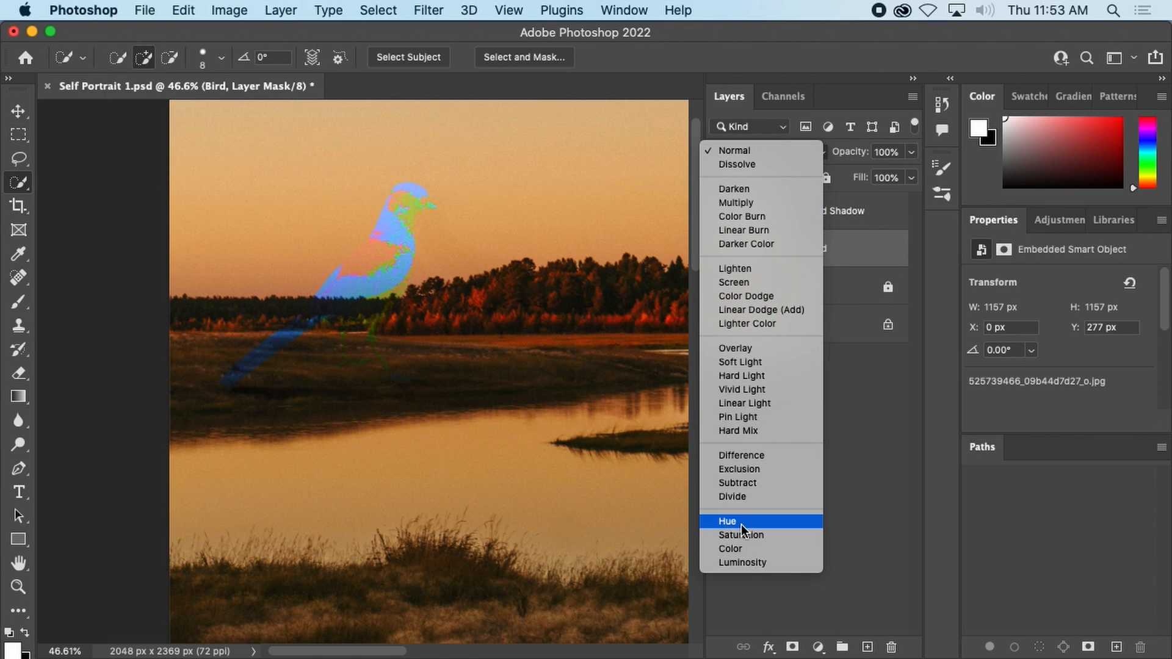
left_click(767, 146)
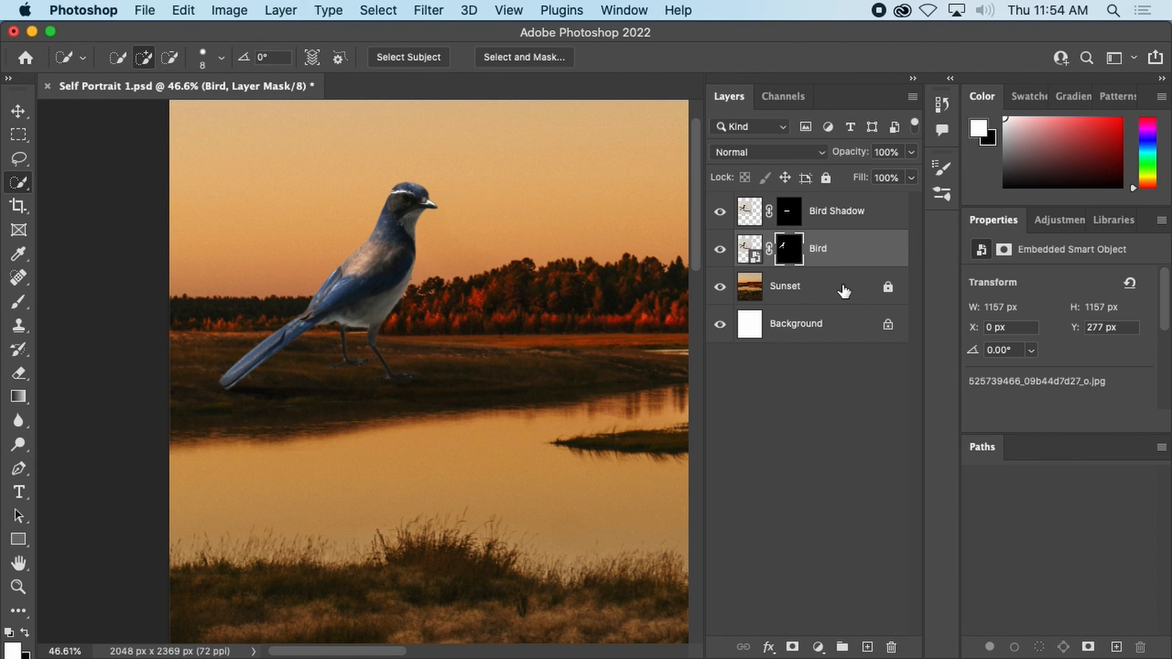
- Move the Bird layer above the Bird Shadow layer in the layer stack
left_click(842, 221)
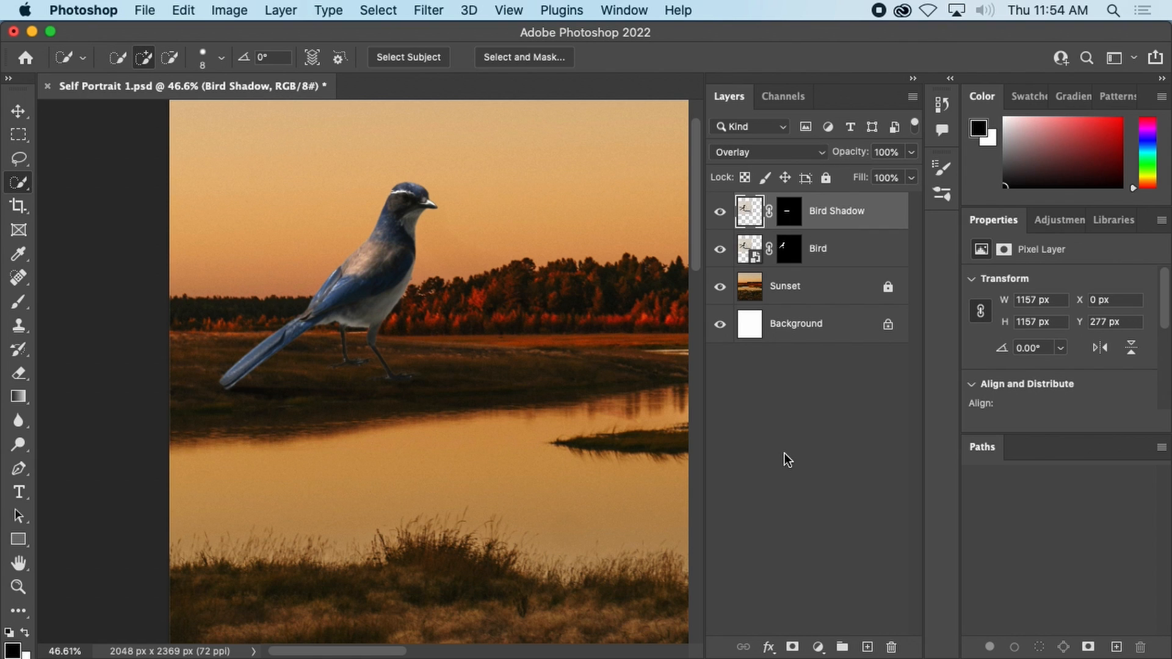
left_click_drag(850, 262, 830, 201)
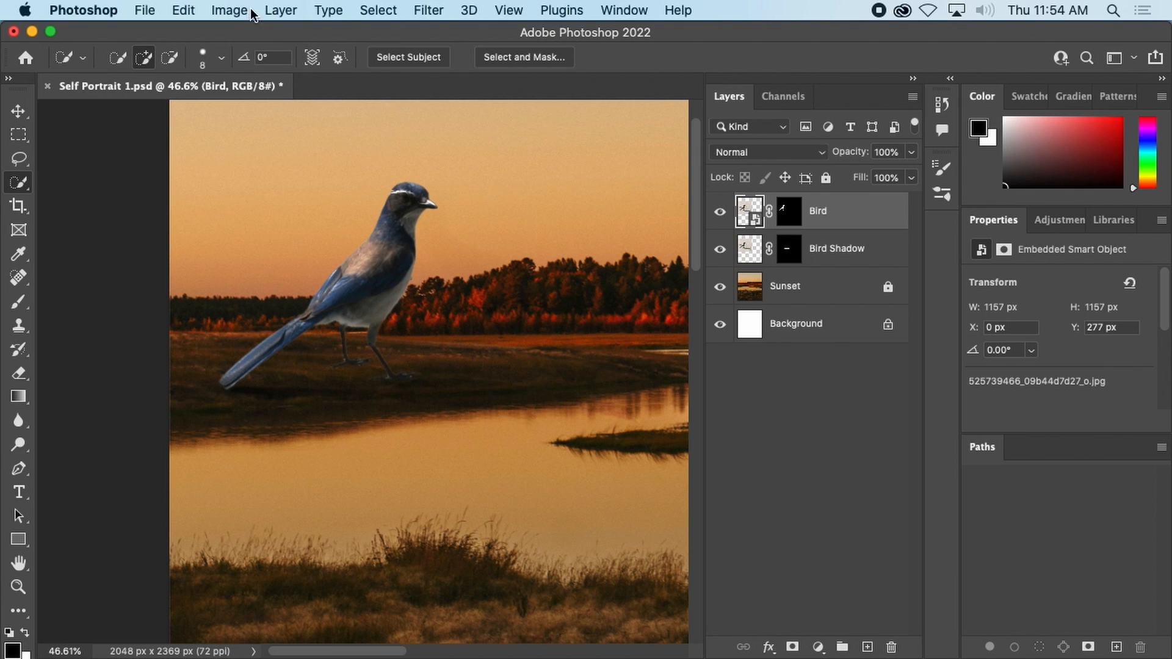
- Apply a Levels adjustment to the Bird layer's Green channel with midtones at 1.56 and the white input level at 120
left_click(232, 11)
mouse_move(256, 60)
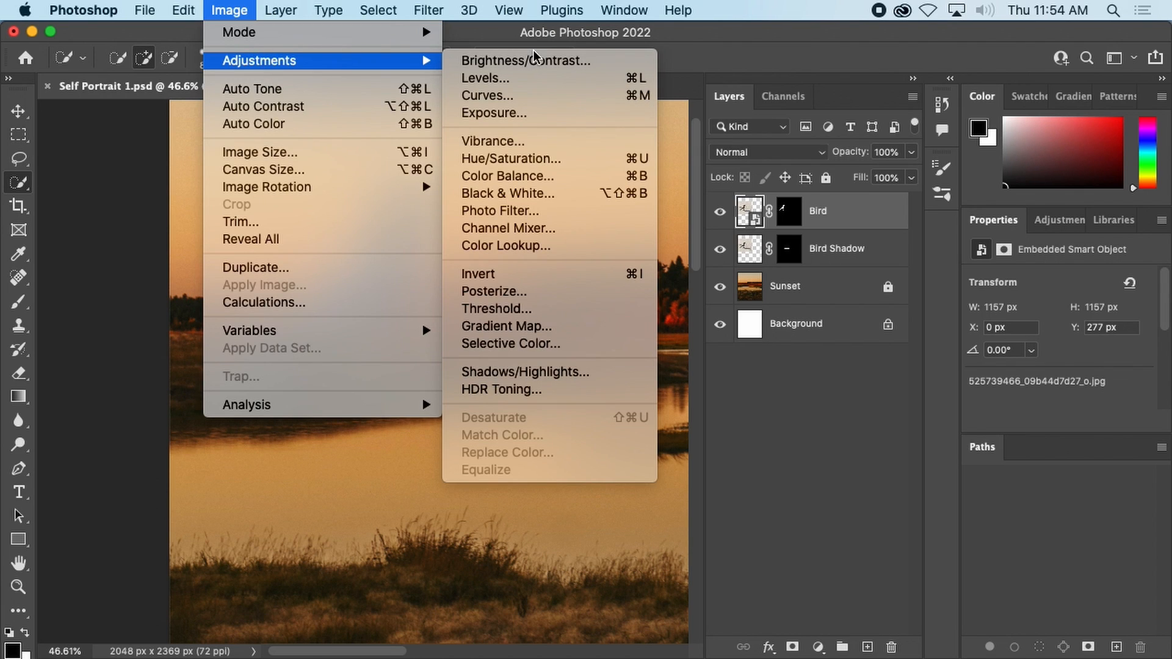
left_click(563, 78)
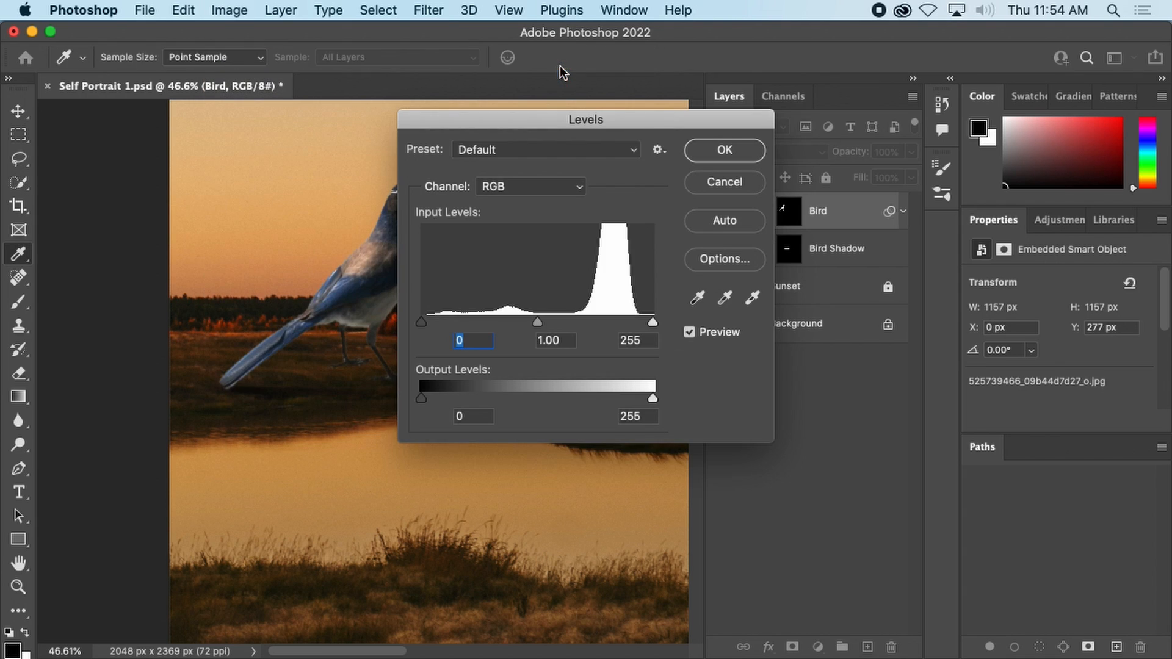
left_click_drag(587, 119, 801, 83)
left_click(730, 145)
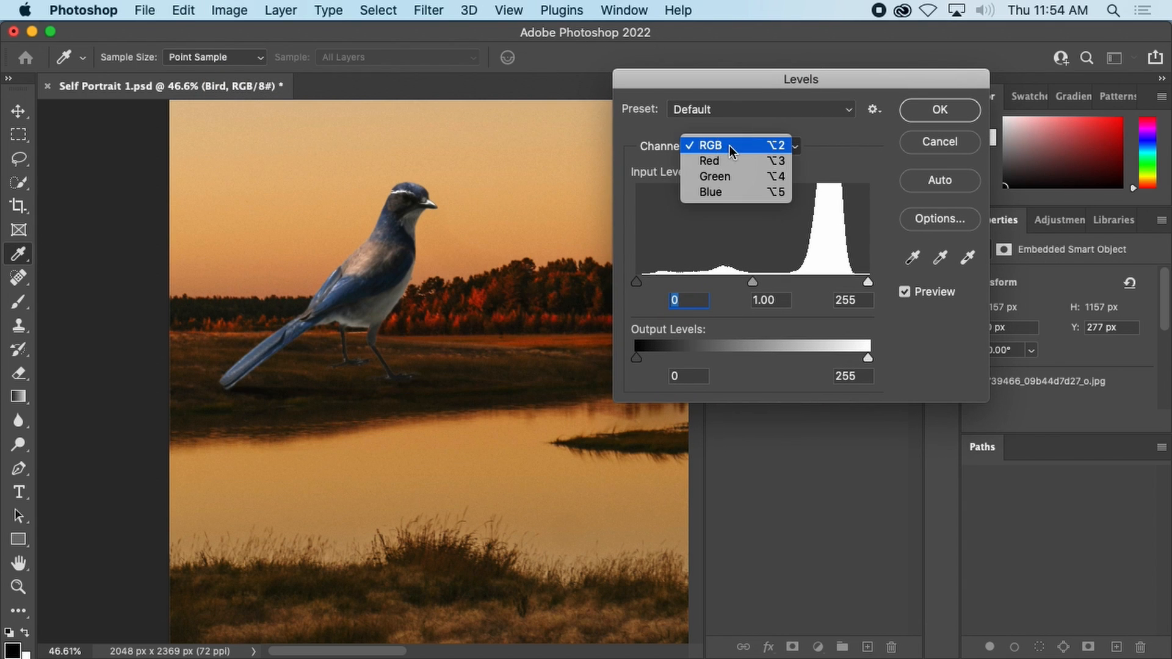
left_click(733, 177)
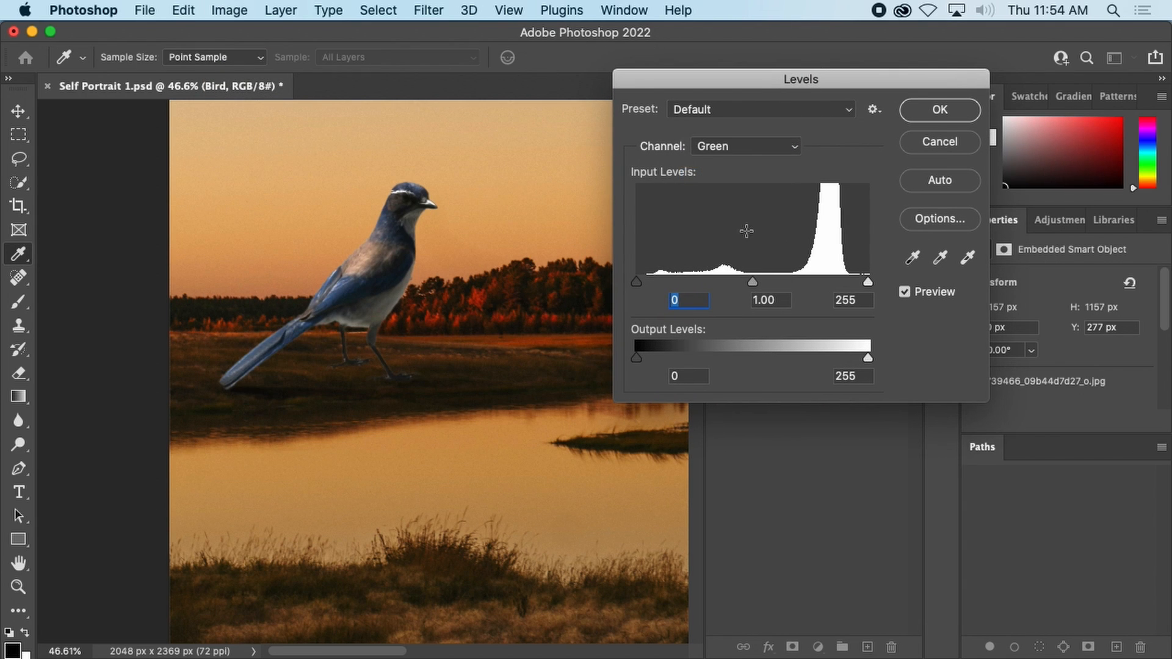
left_click_drag(753, 282, 717, 282)
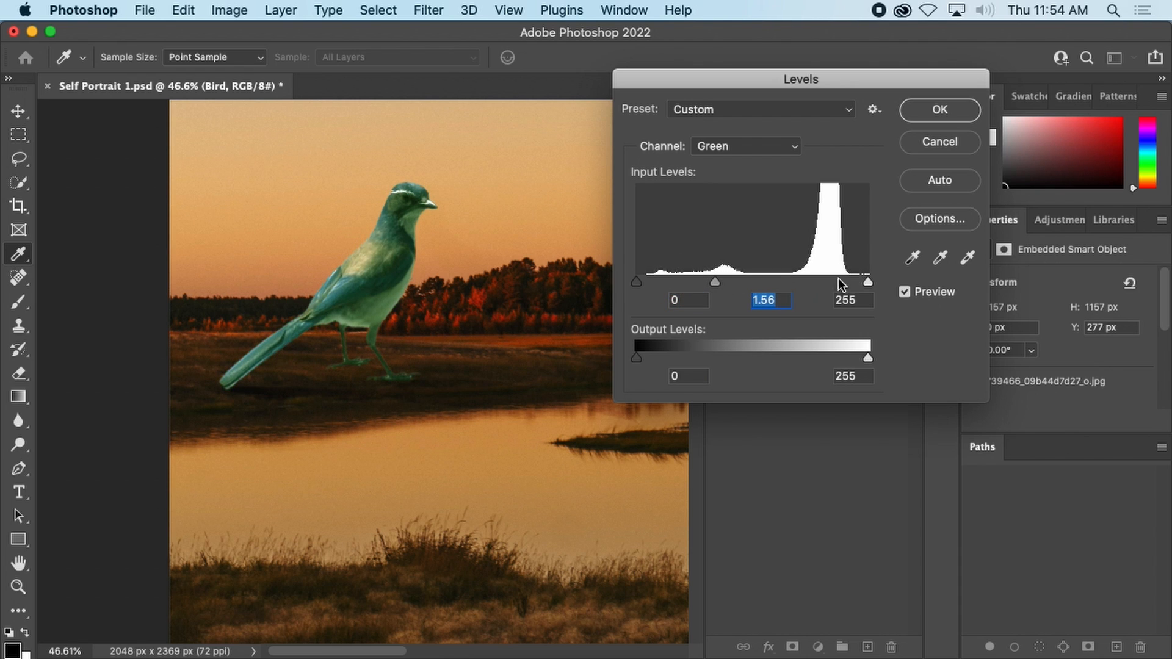
left_click_drag(867, 281, 746, 280)
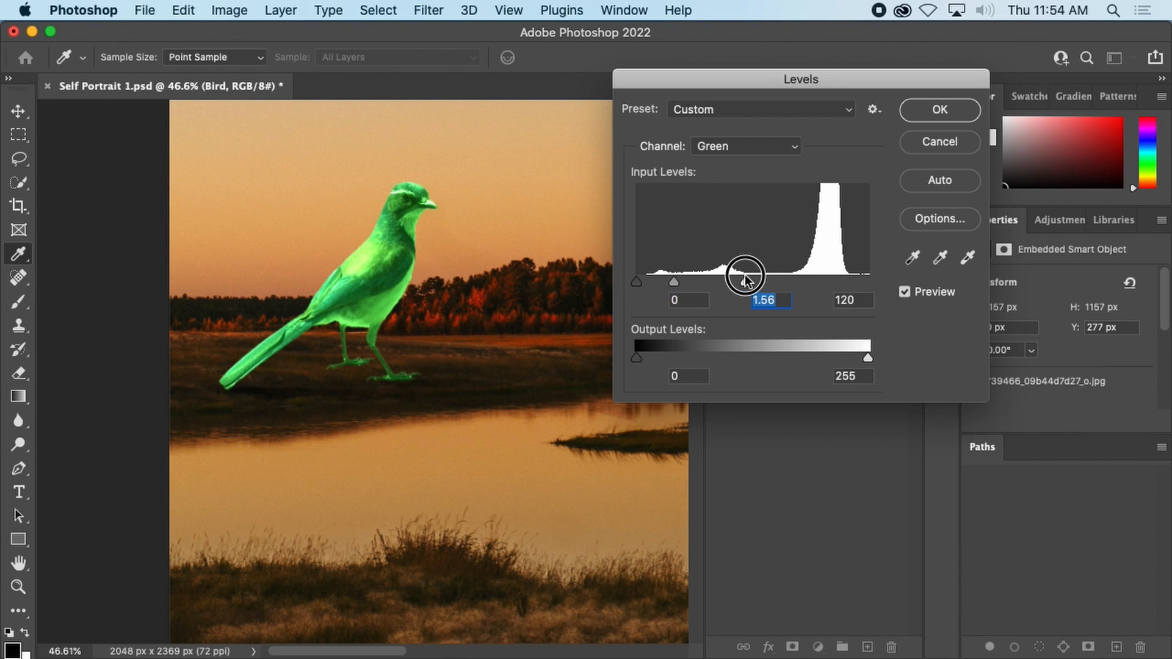
left_click(940, 110)
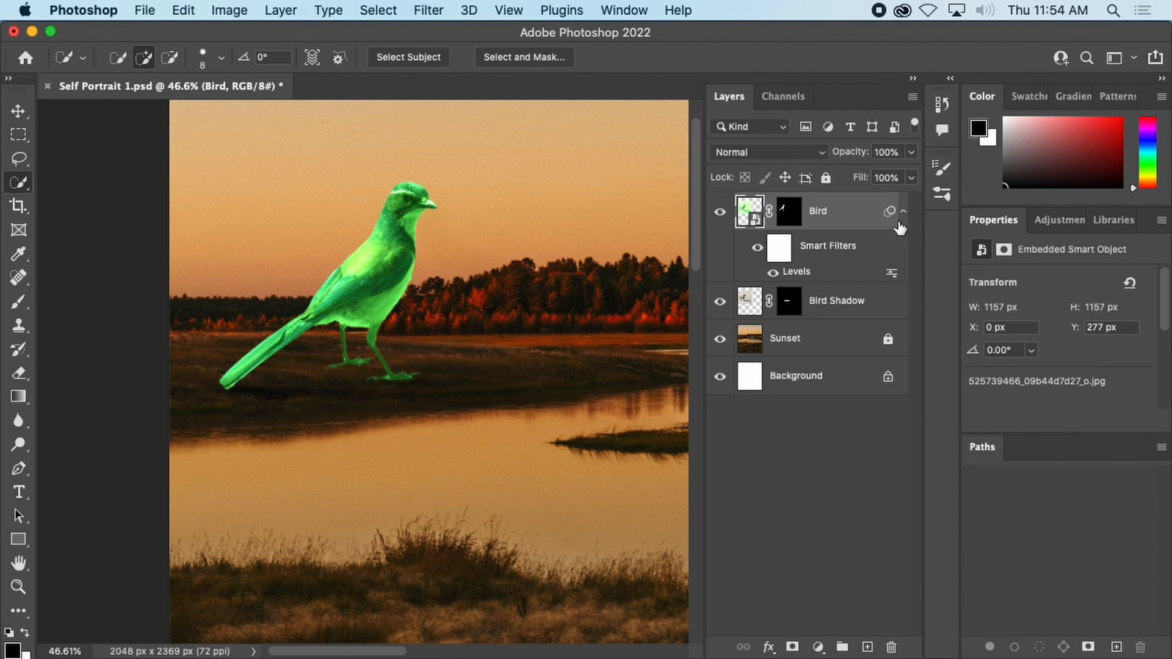
- Delete the filter mask from the Bird layer's smart filters and add a new one
right_click(829, 243)
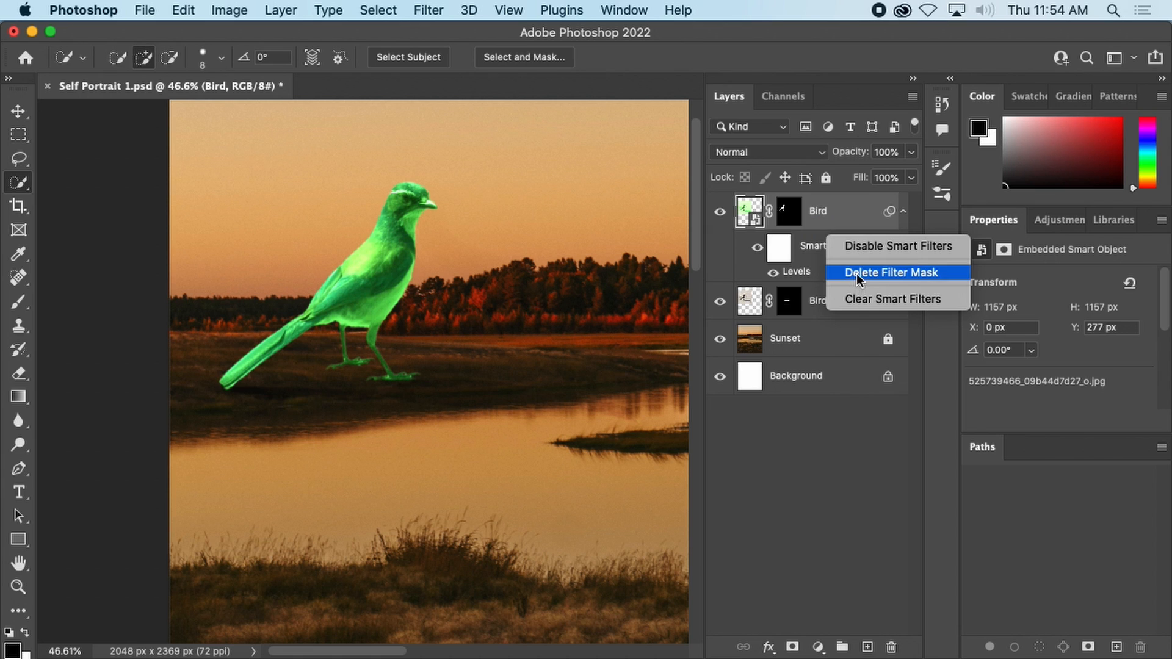
left_click(856, 273)
right_click(816, 241)
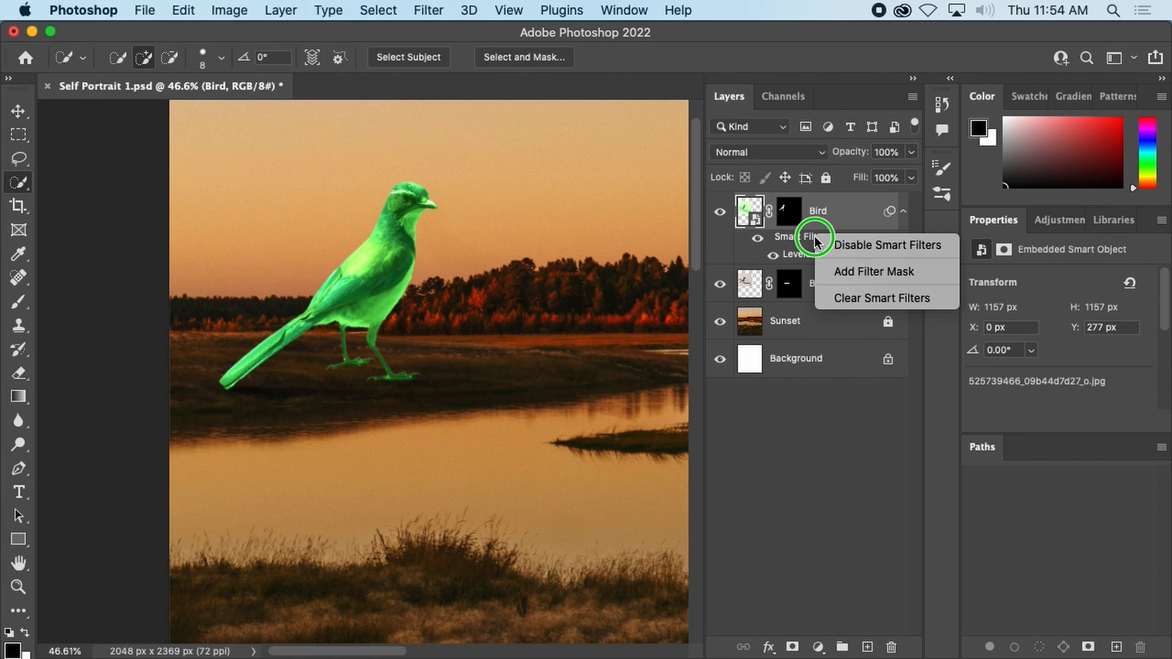
left_click(859, 269)
key("super+z")
key("super+z")
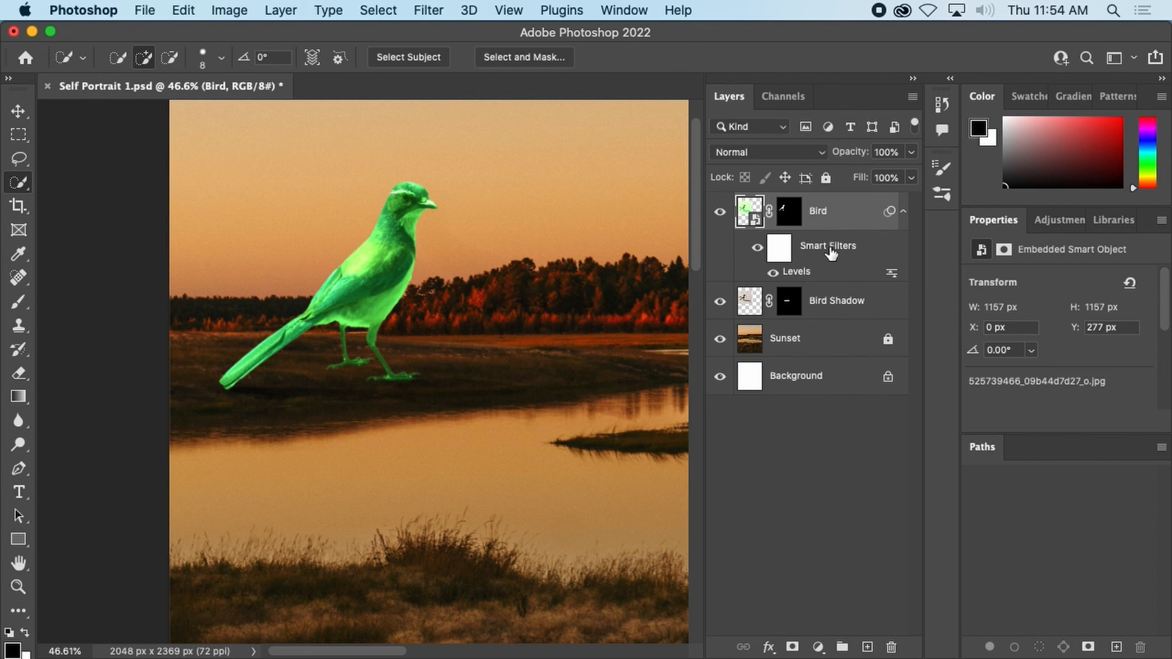
key("super+z")
key("super+shift+z")
key("alt+shift+z")
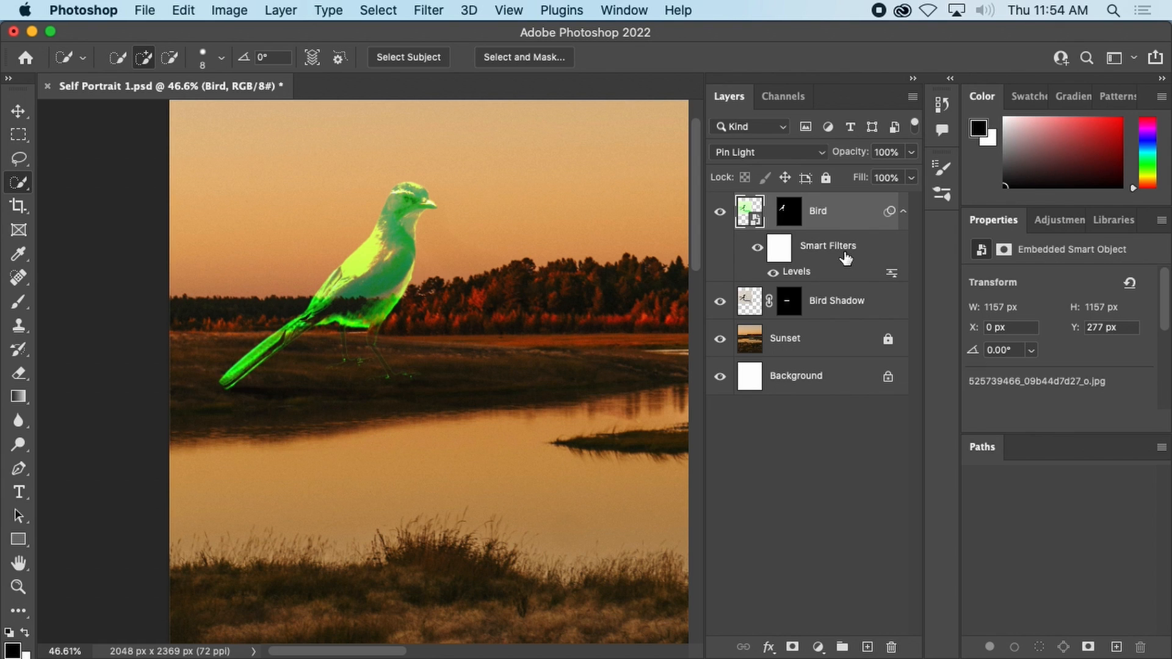
key("alt+shift+n")
- Revert the document to the Layer Order history state, removing the Levels adjustment from the Bird layer
left_click(942, 105)
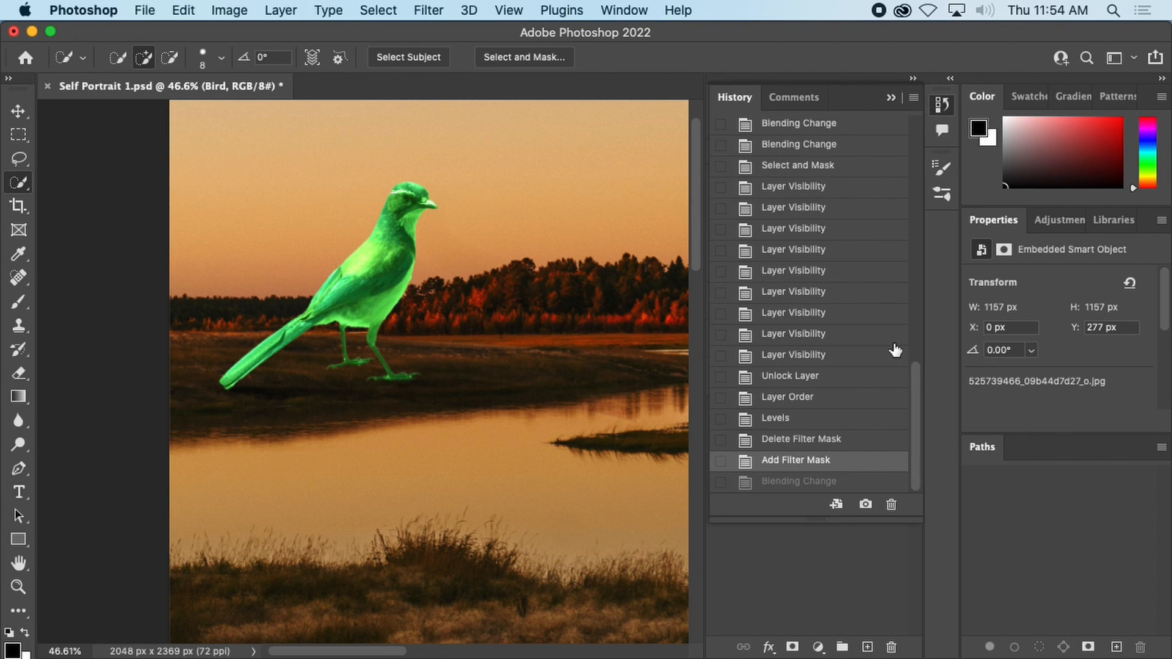
left_click(803, 419)
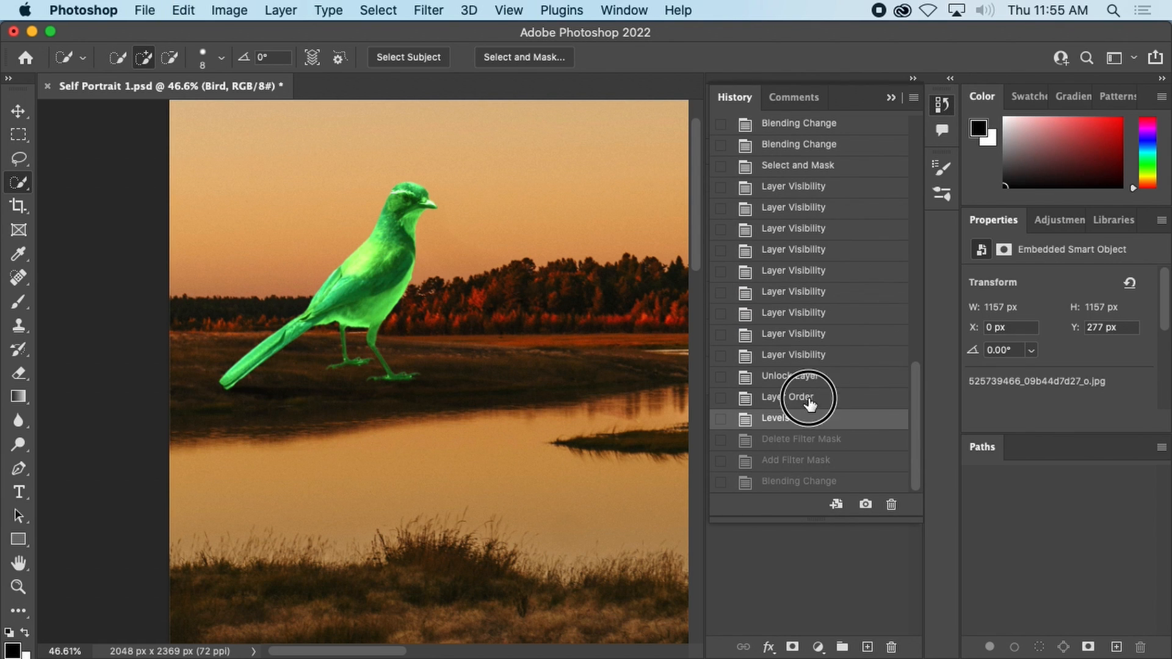
left_click(811, 398)
left_click(934, 103)
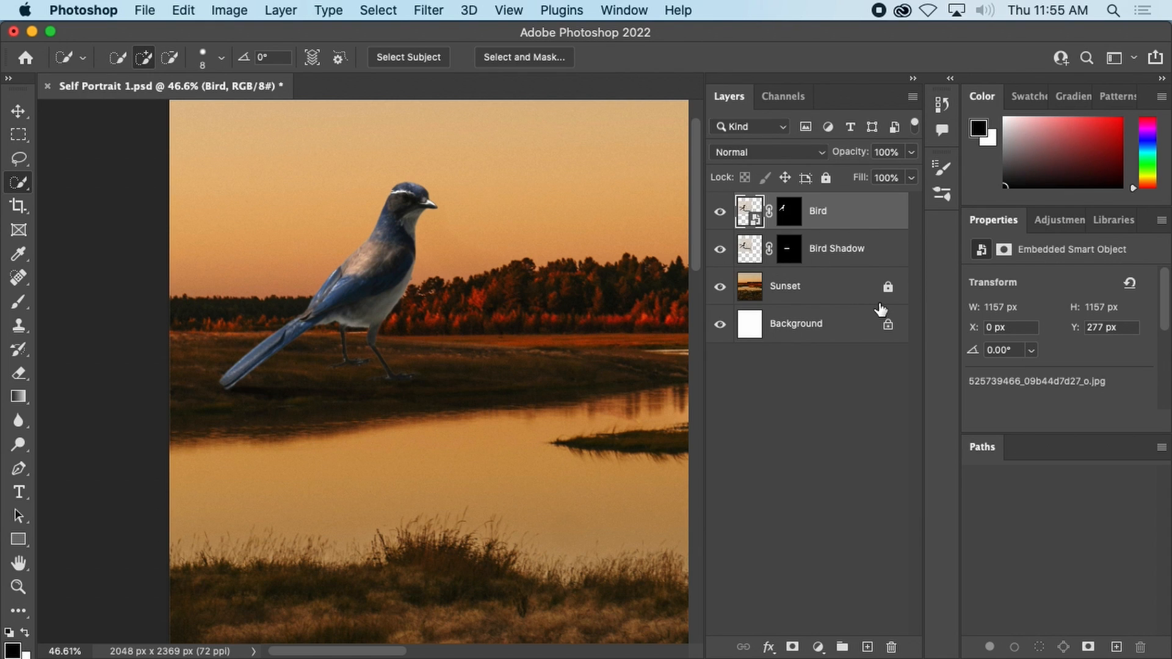
- Add a Levels adjustment layer directly above the Bird layer
left_click(1049, 221)
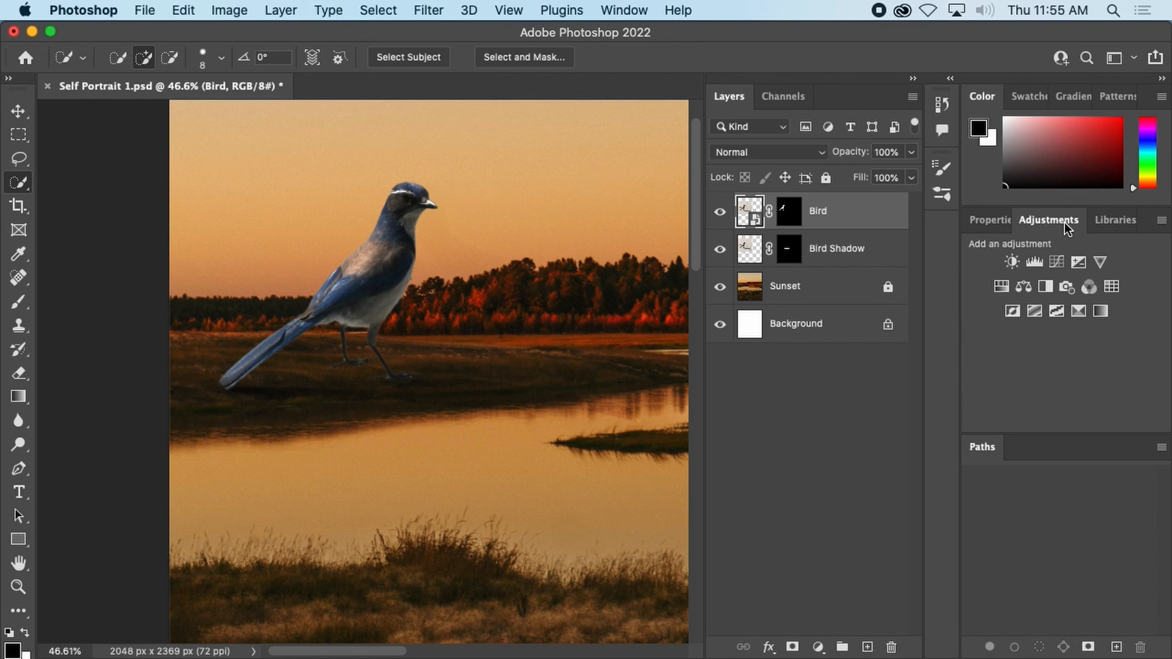
left_click(626, 10)
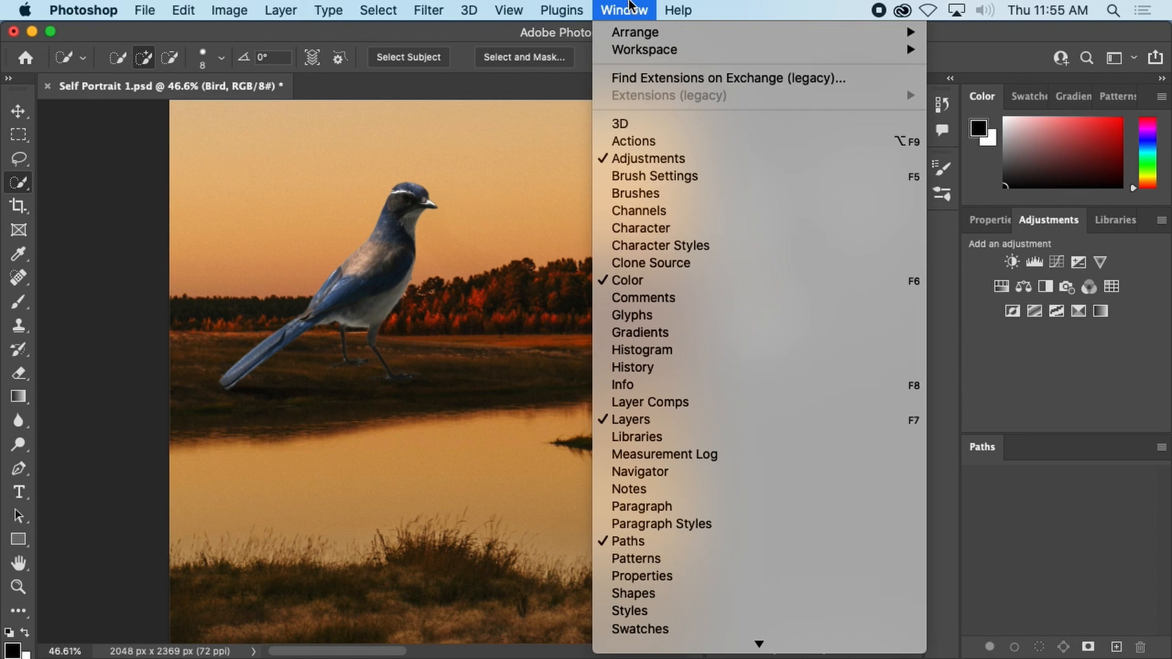
left_click(635, 160)
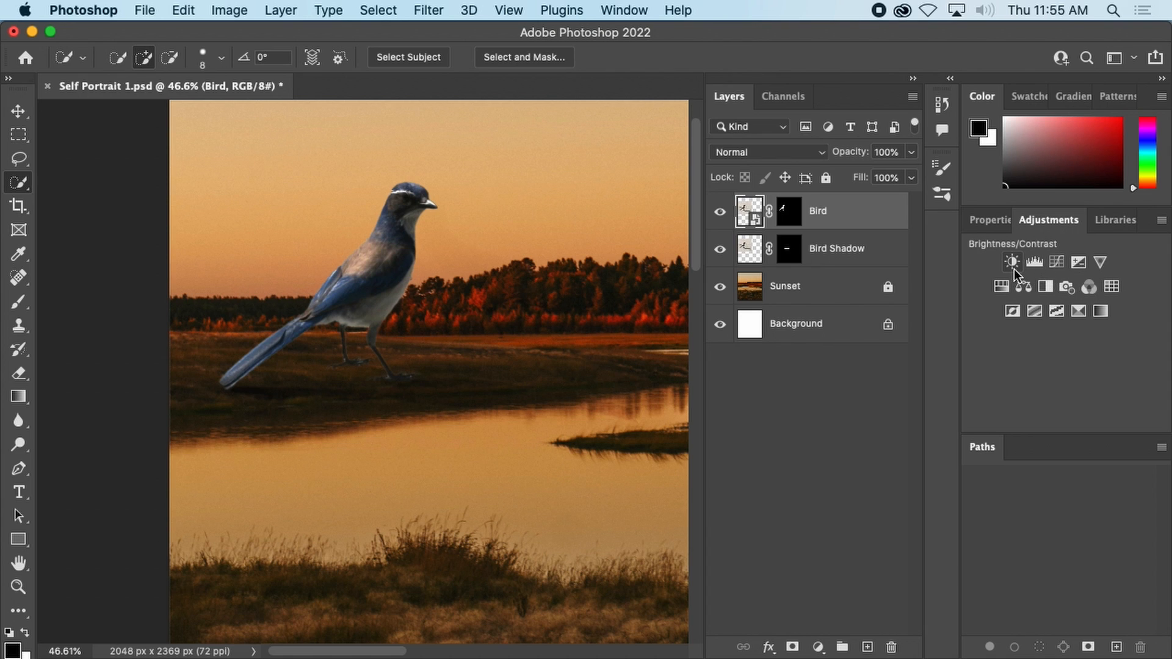
left_click(1034, 263)
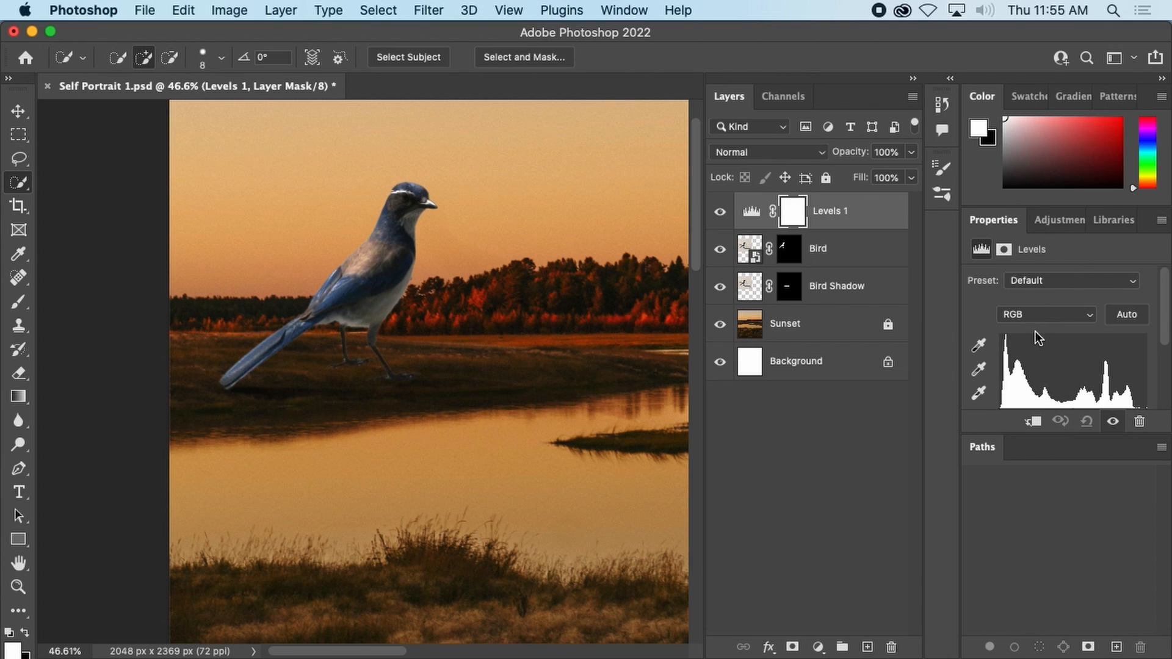
- Close the Paths panel to make room for the full Levels settings
scroll(1050, 326, "down", 3)
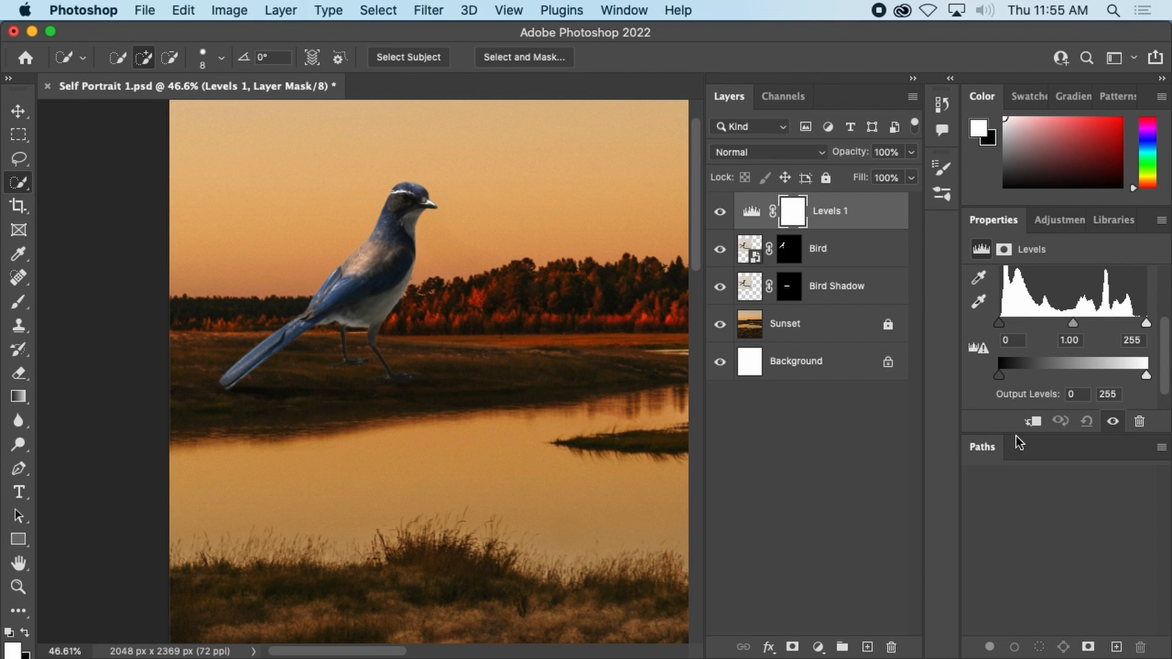
left_click(1161, 447)
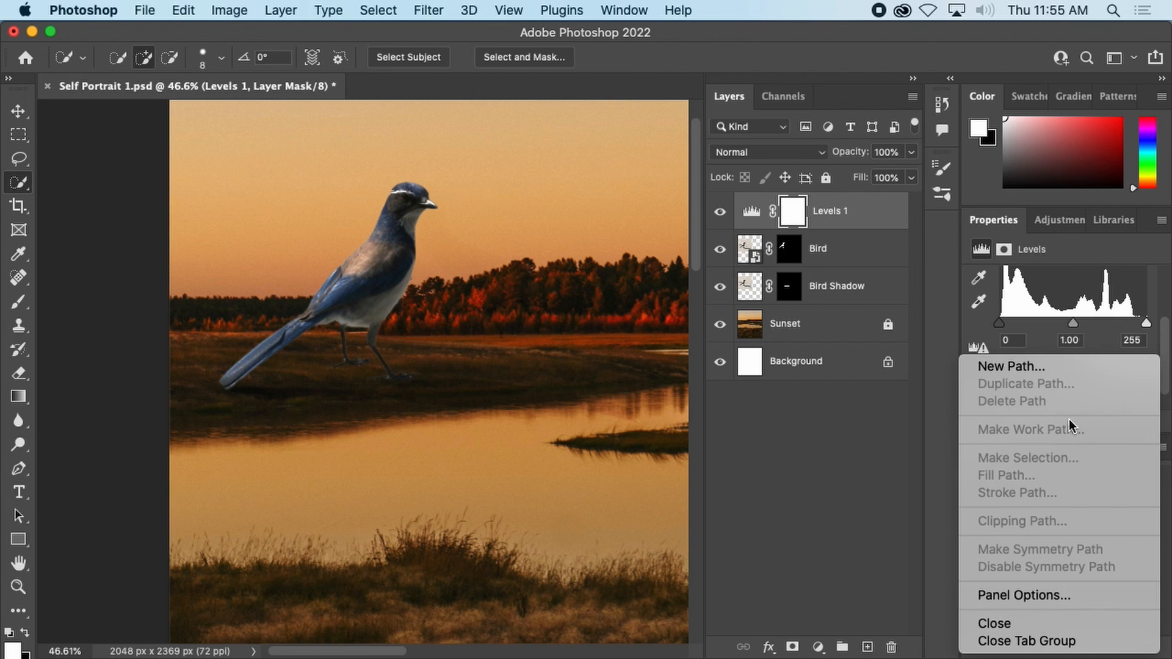
left_click(1026, 623)
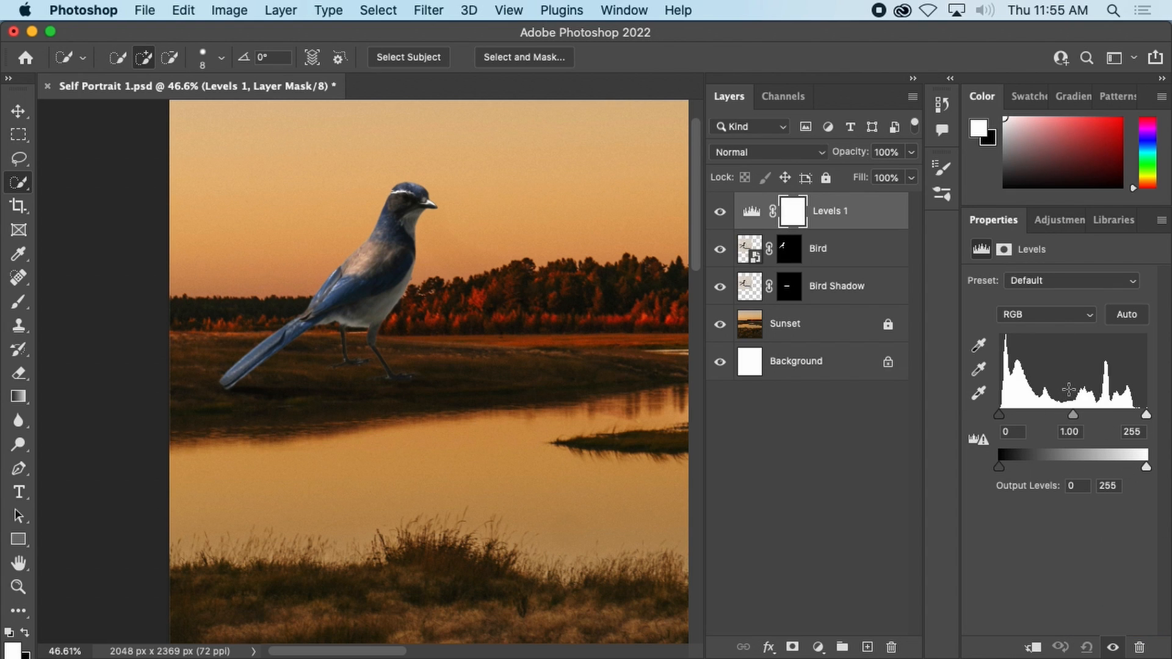
- Set the Levels layer's RGB input levels to black 87, midtones 0.59 and white 253
left_click_drag(1009, 413, 1034, 415)
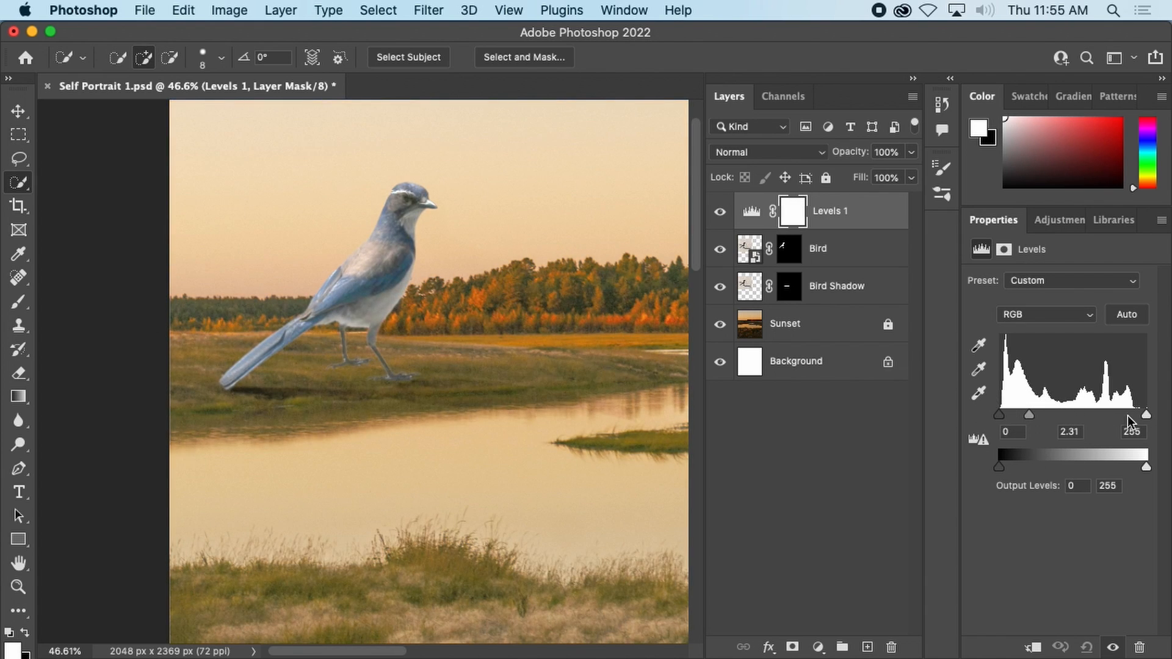
mouse_move(1145, 415)
left_mouse_down()
mouse_move(1073, 417)
mouse_move(1145, 414)
left_mouse_up()
left_click_drag(1028, 412, 1096, 415)
left_click_drag(1002, 418, 1048, 417)
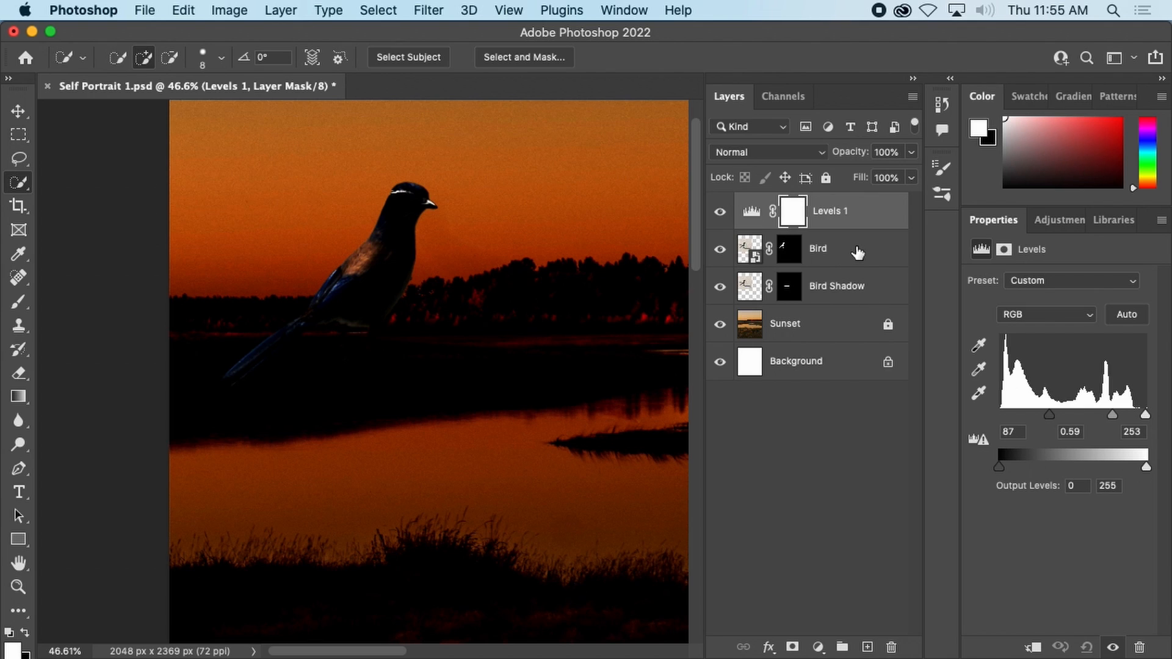
- Move the Levels layer beneath the Bird layer and return it to the top of the stack
left_click_drag(854, 212, 859, 264)
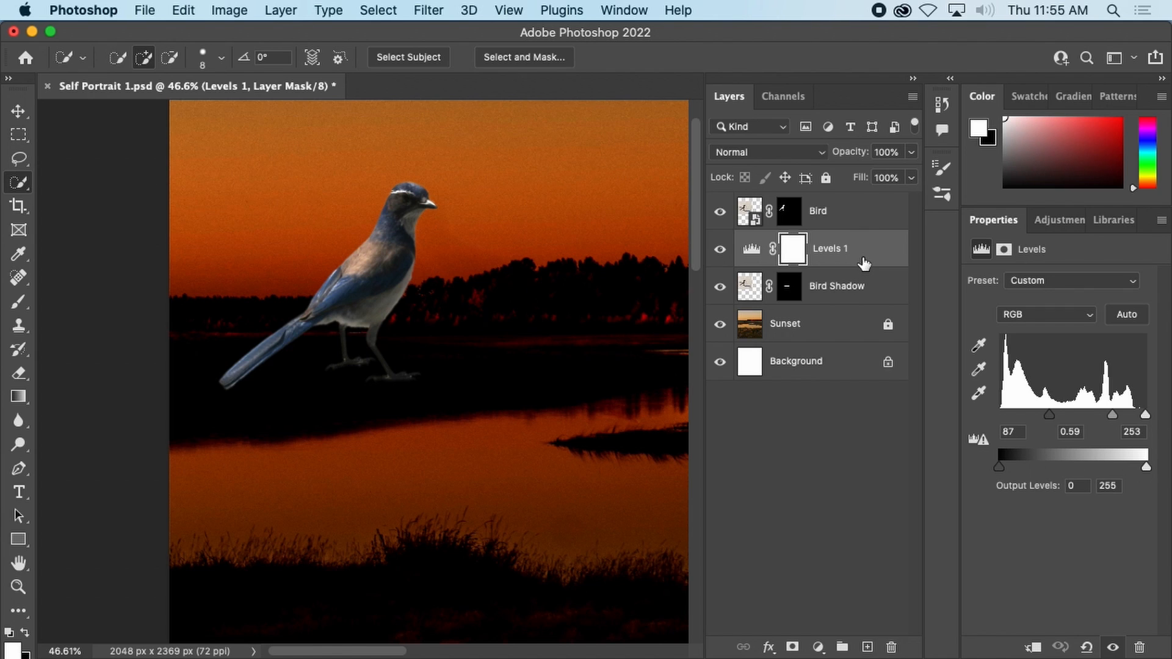
left_click_drag(885, 254, 874, 201)
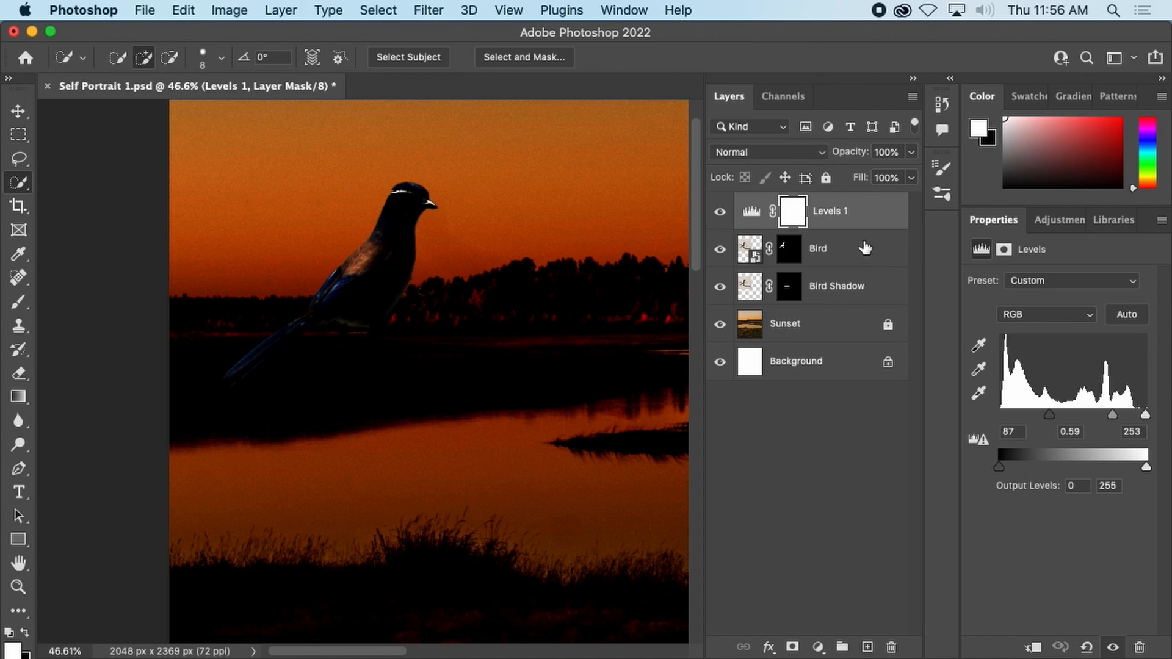
- Delete the Levels layer's mask, followed by the Levels adjustment layer itself
left_click_drag(785, 218, 892, 647)
left_click(720, 260)
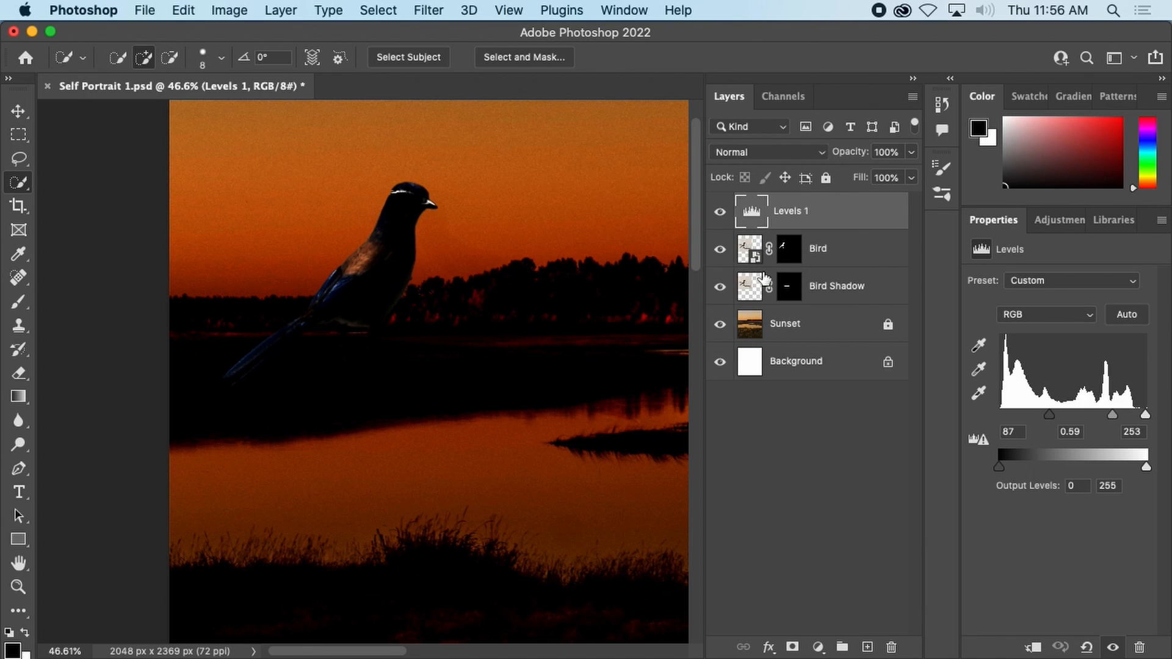
left_click(891, 647)
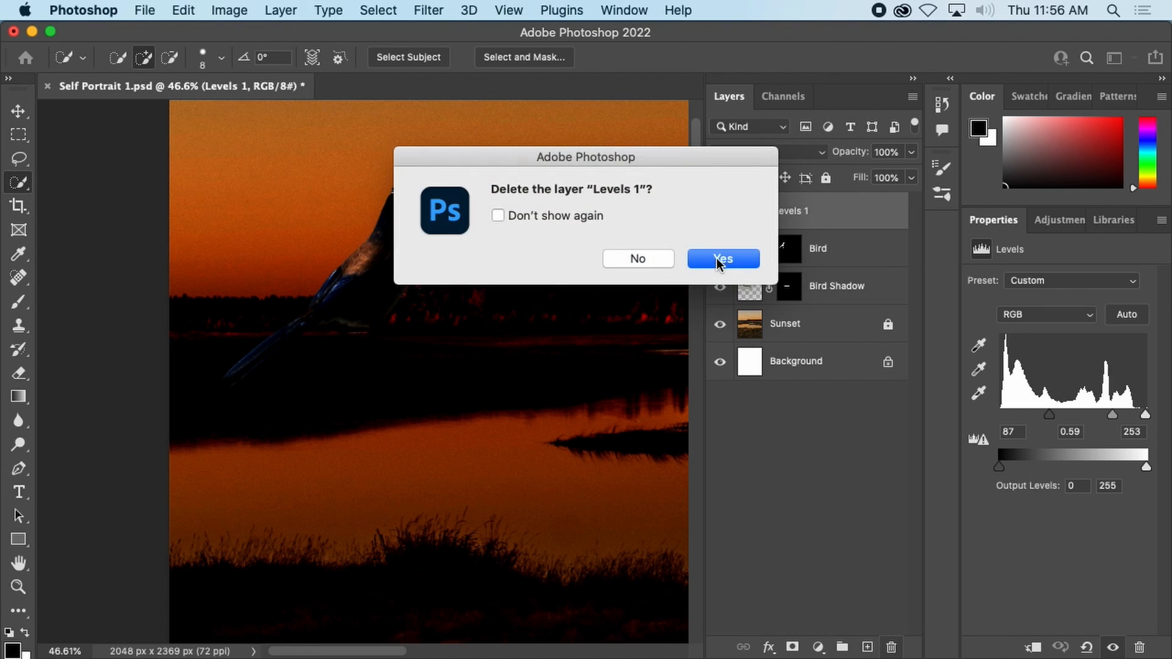
left_click(718, 258)
- Add a Gradient Map adjustment layer above the Bird layer and open its gradient for editing
left_click(1056, 219)
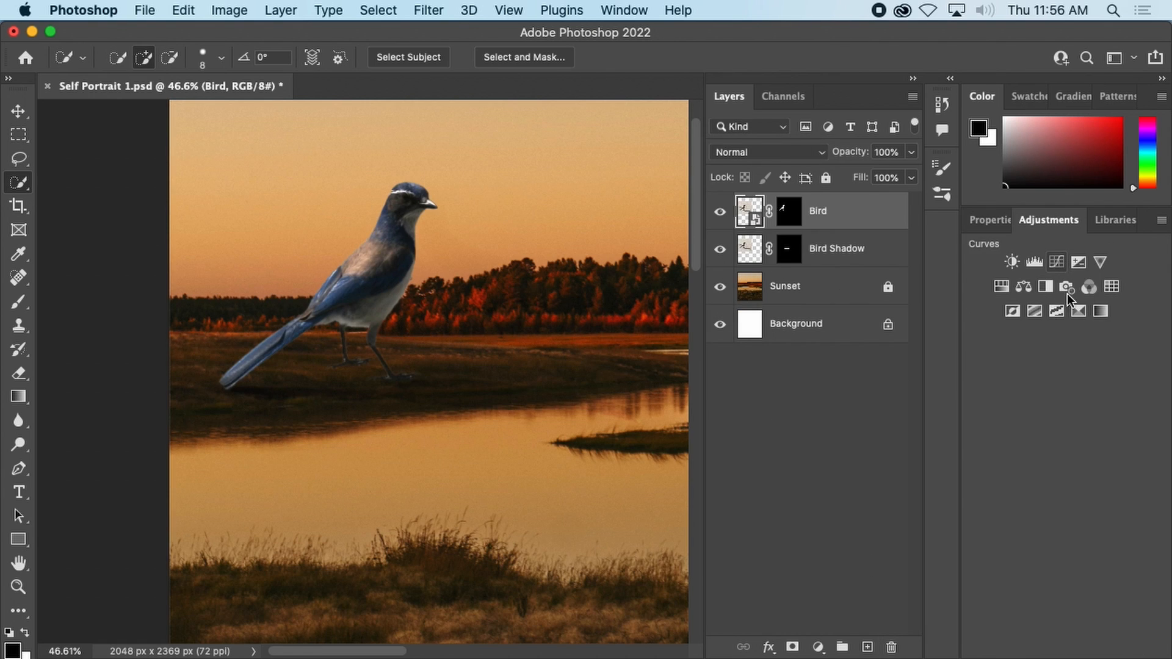
left_click(1102, 311)
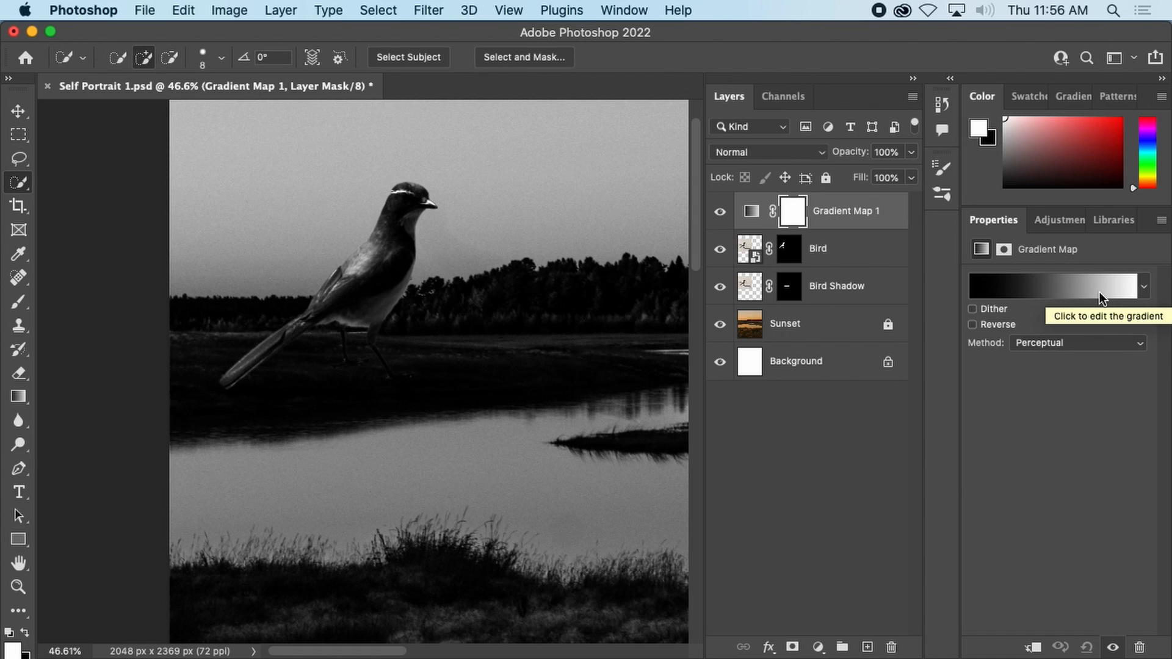
left_click(1125, 292)
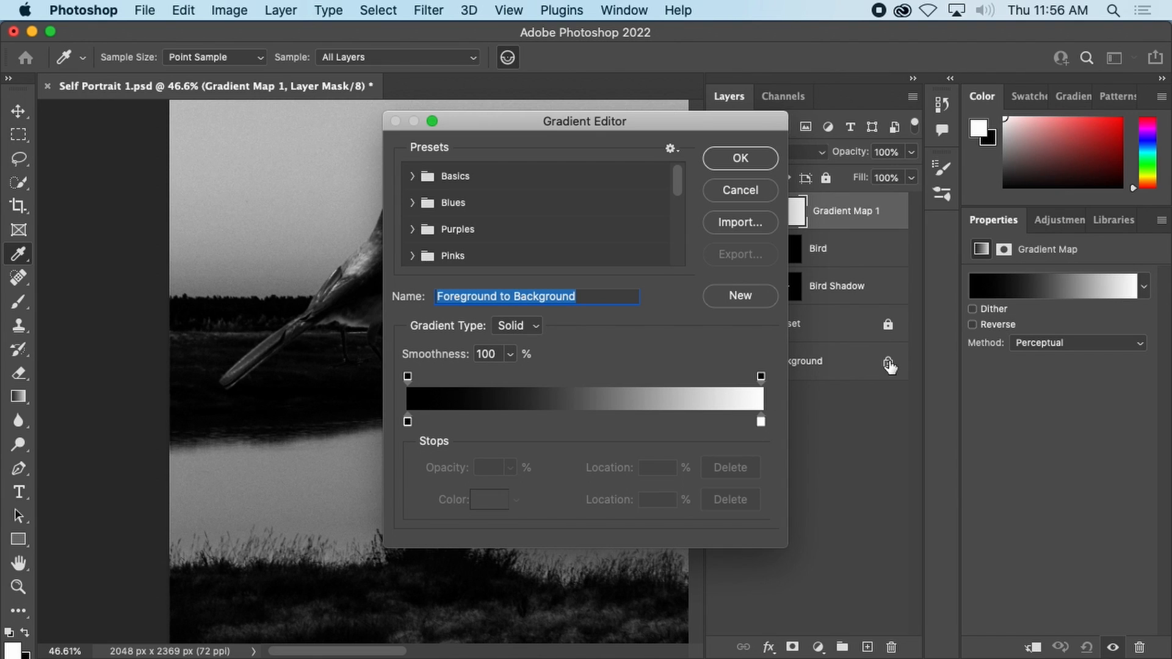
left_click_drag(623, 126, 929, 45)
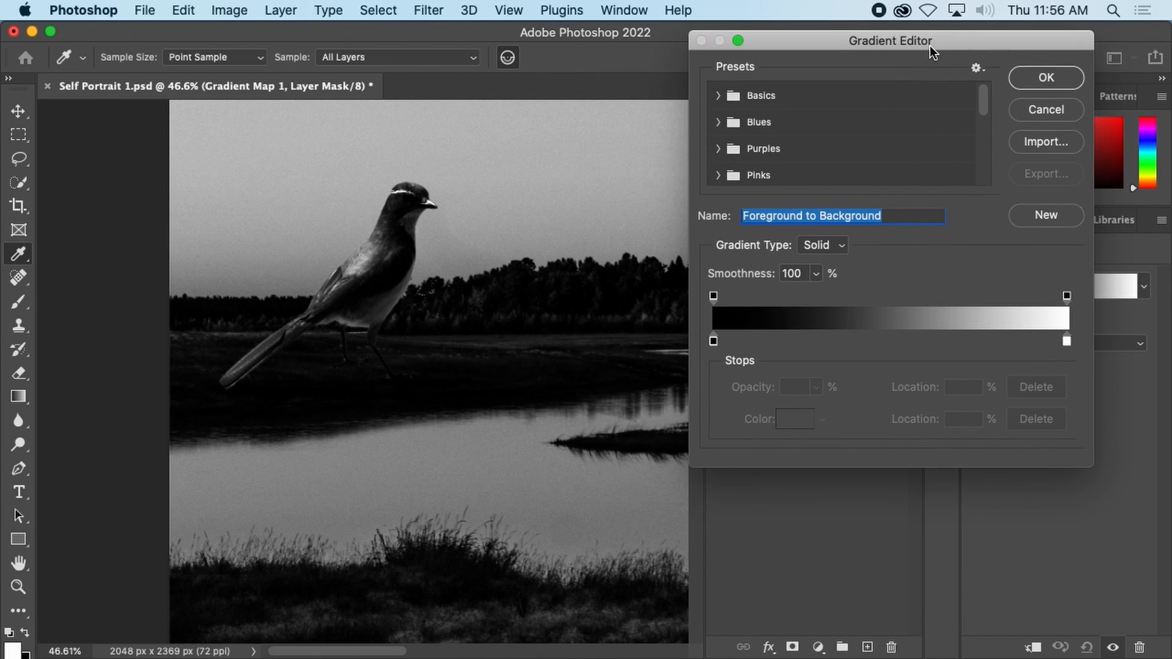
- Change the gradient's black color stop to orange ffab26
left_click(714, 340)
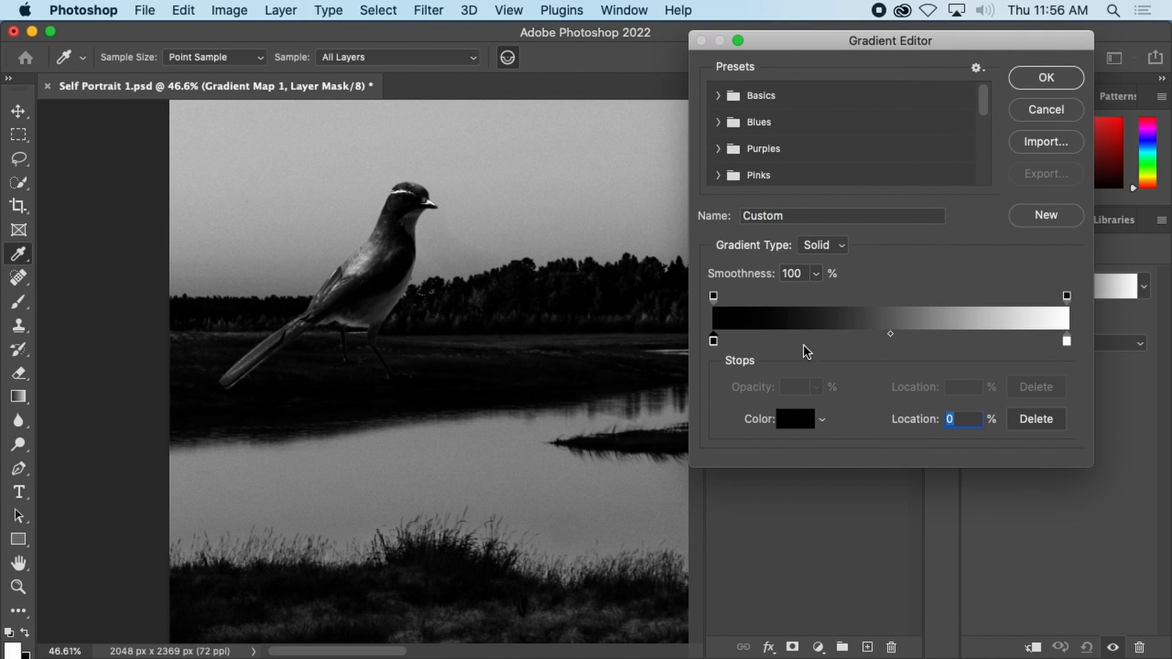
double_click(713, 341)
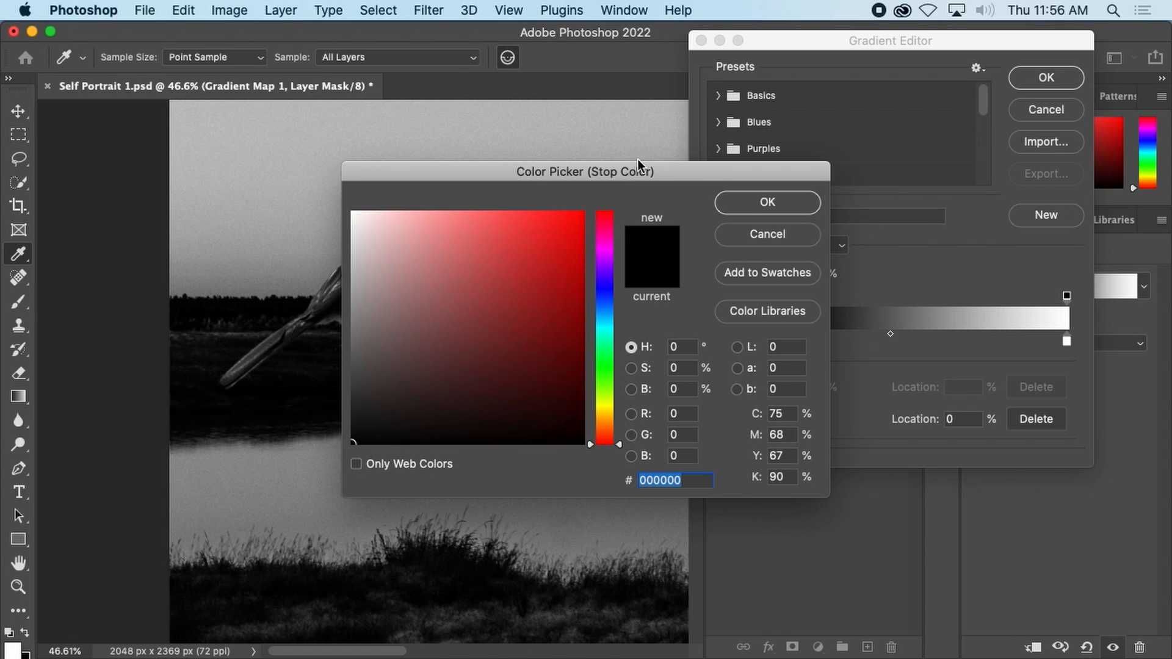
left_click_drag(655, 167, 960, 104)
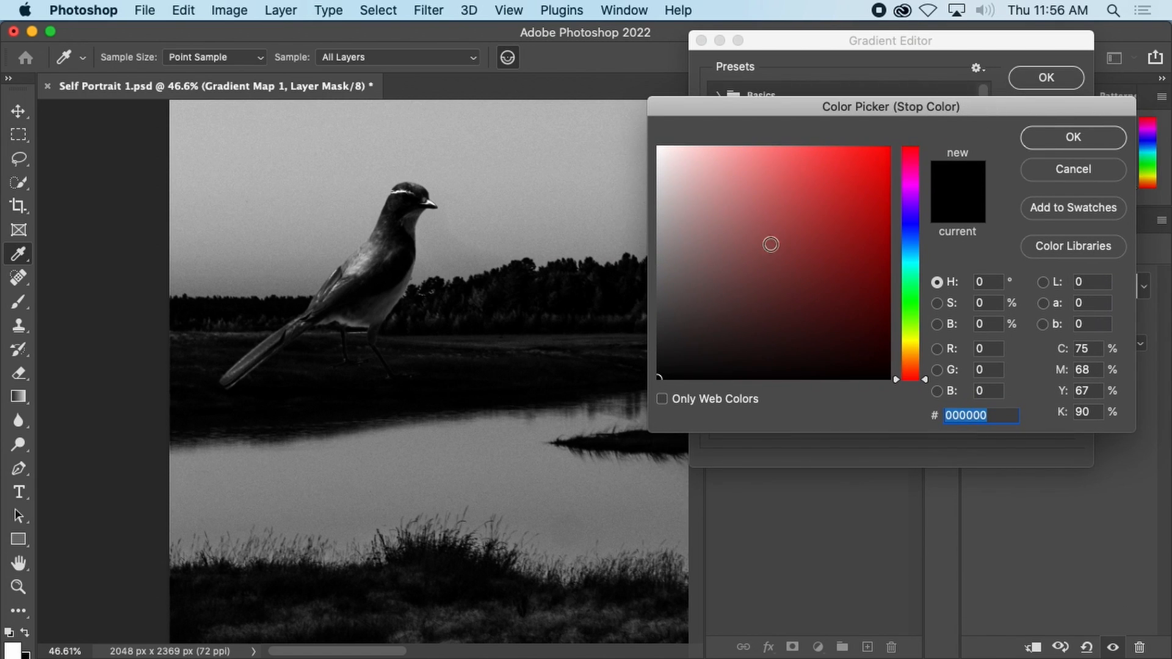
left_click(743, 244)
mouse_move(747, 248)
left_mouse_down()
mouse_move(813, 163)
mouse_move(798, 154)
left_mouse_up()
left_click_drag(914, 308, 918, 355)
left_click_drag(835, 196, 855, 138)
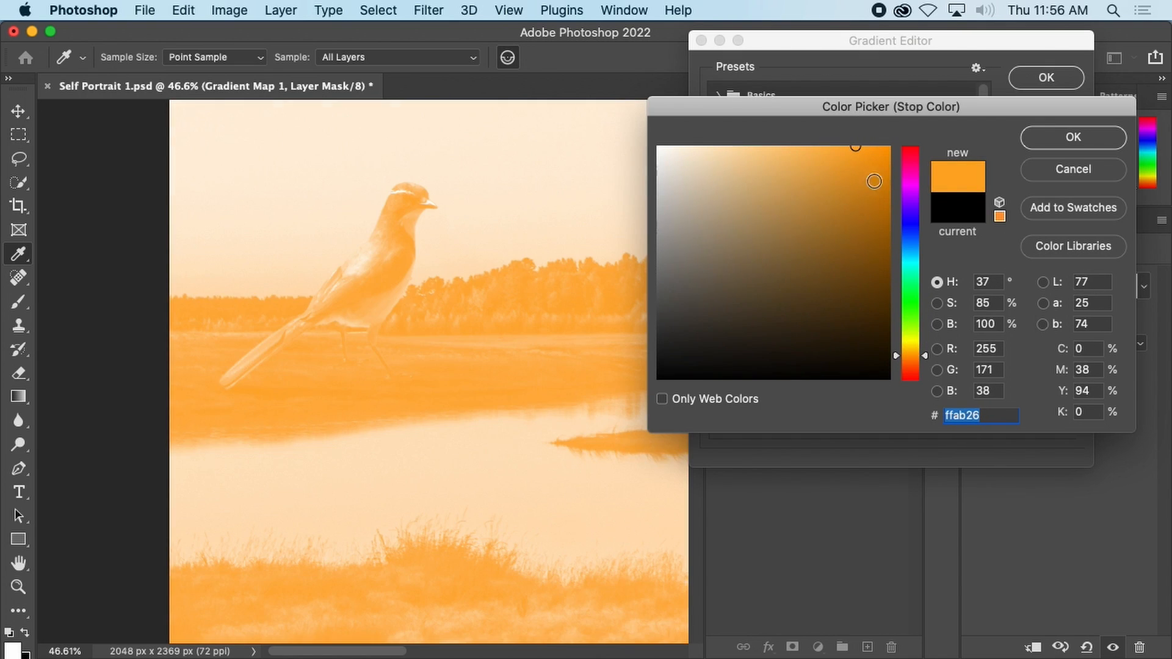
left_click(1045, 136)
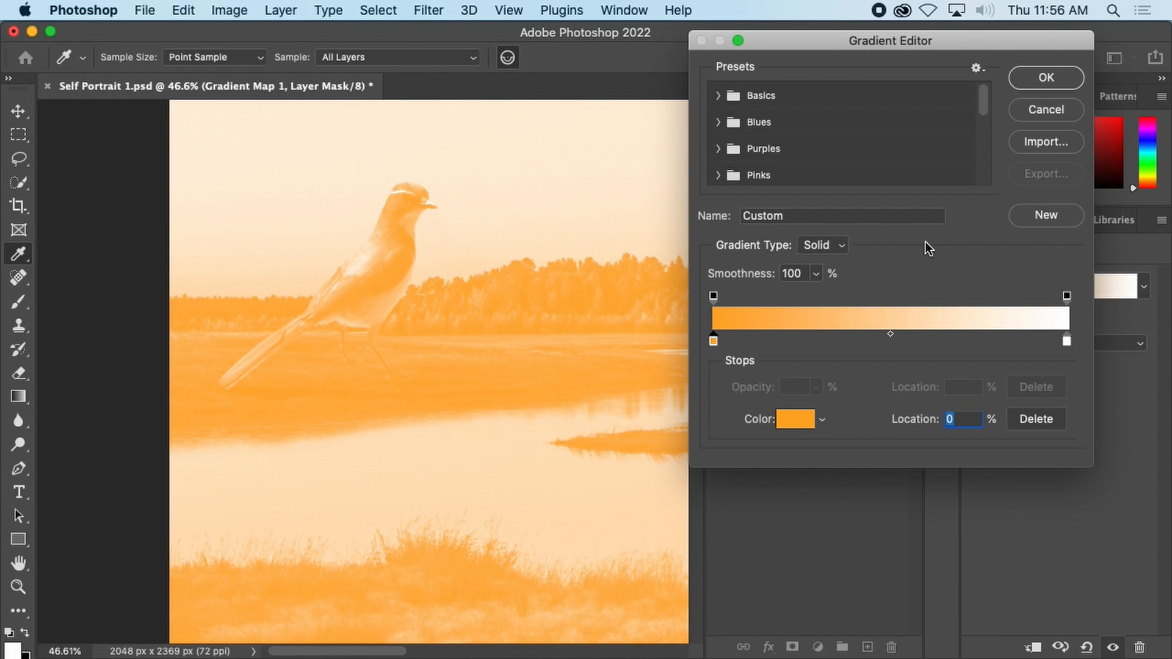
- Change the gradient's white color stop to purple 482ab6
left_click_drag(1067, 340, 1065, 341)
double_click(1065, 341)
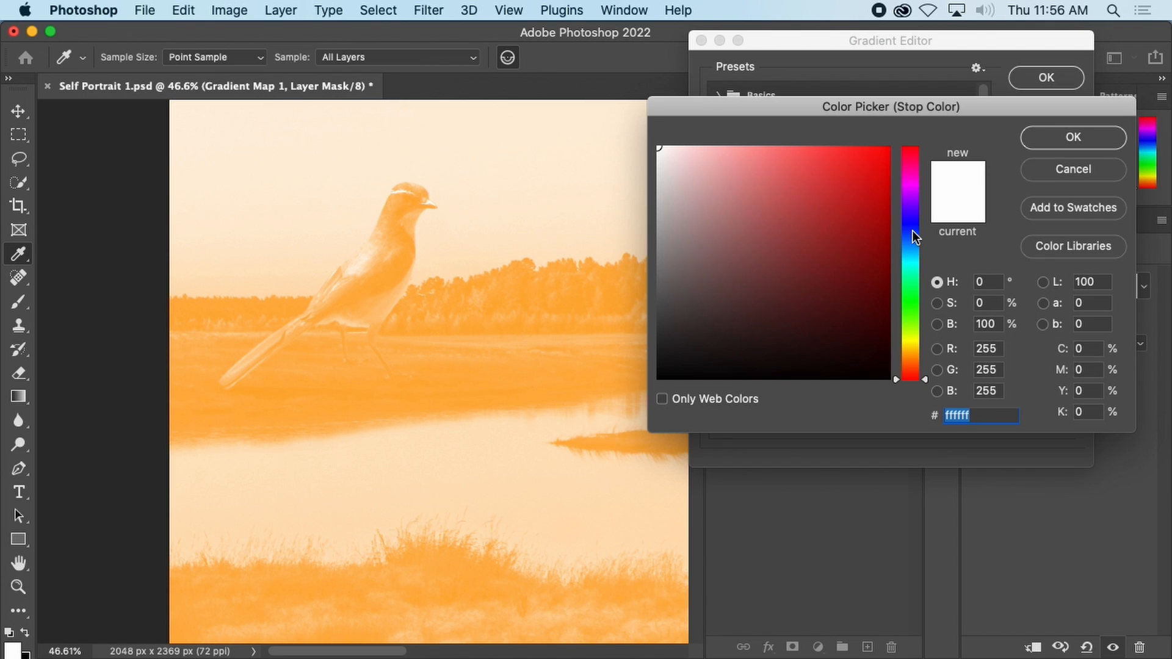
left_click(909, 216)
left_click(824, 152)
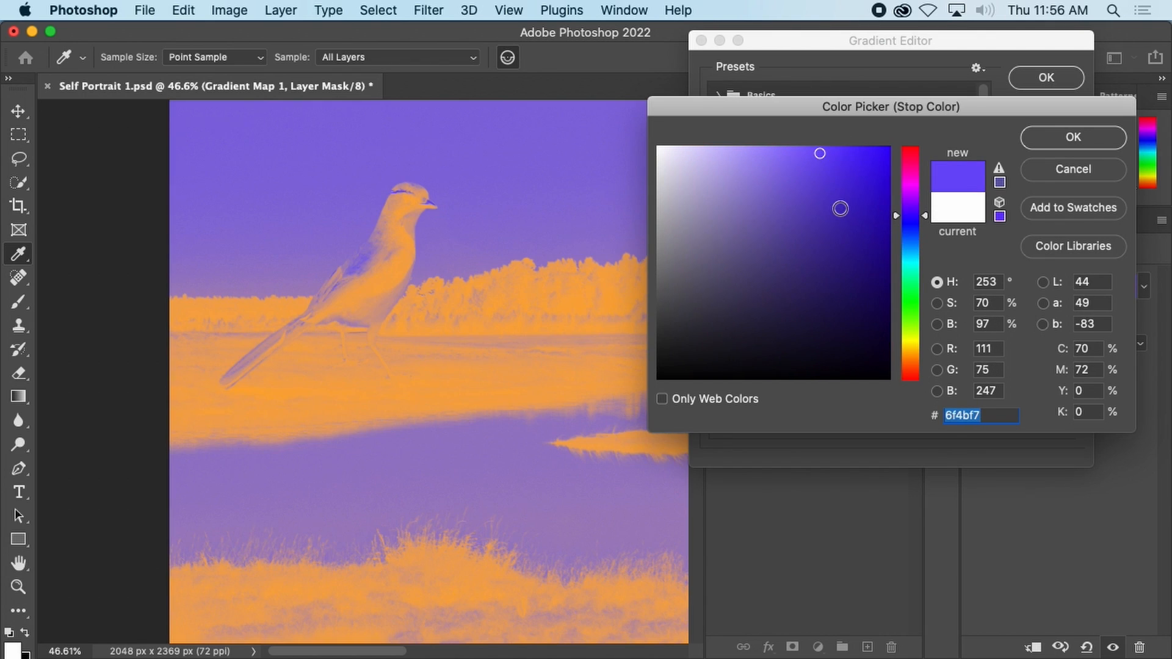
left_click(836, 213)
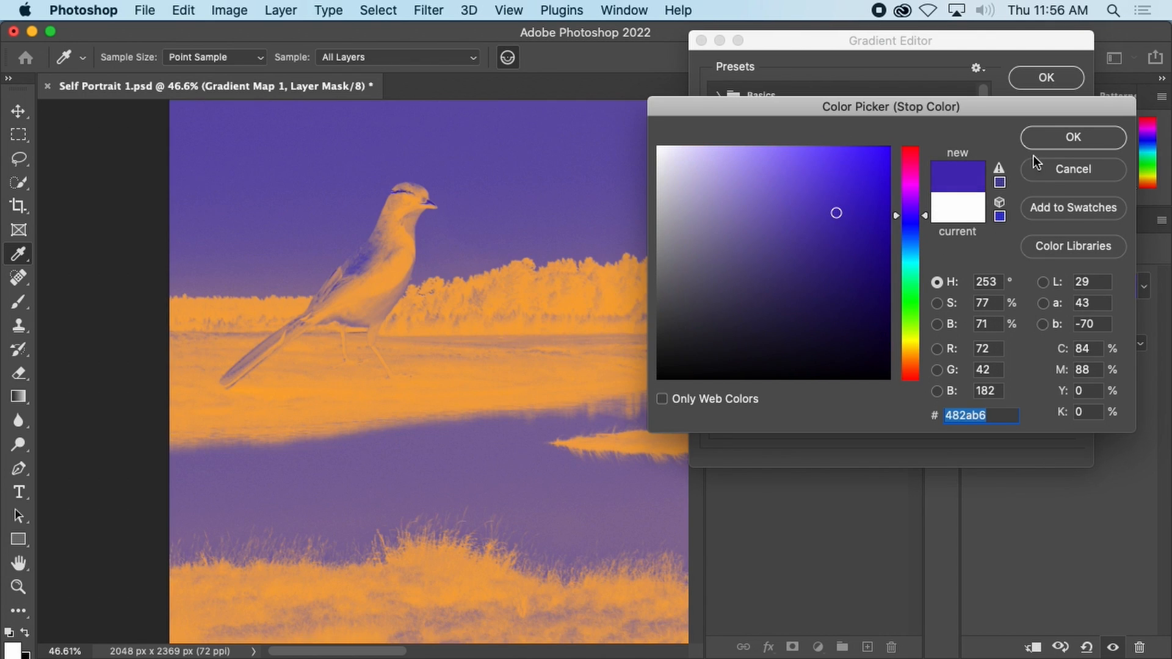
left_click(1056, 141)
- Swap the order of the gradient's color stops, placing purple at 4% and orange at 84%
left_click_drag(1065, 343, 835, 346)
left_click_drag(714, 342, 939, 342)
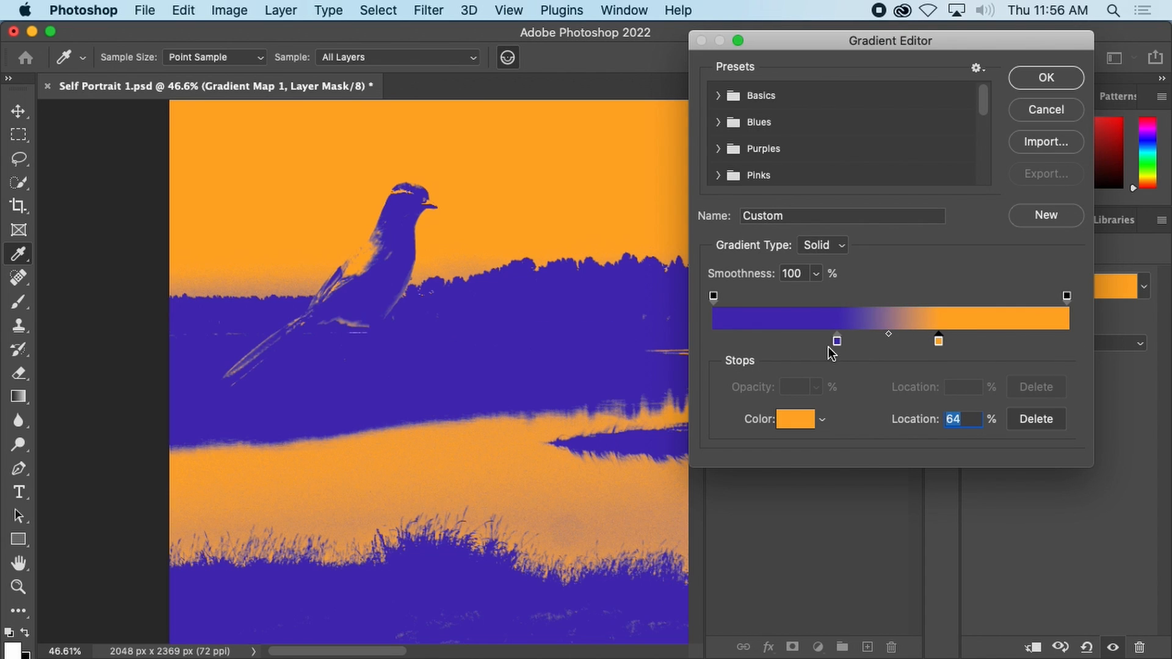
left_click_drag(834, 346, 714, 342)
left_click_drag(939, 341, 818, 342)
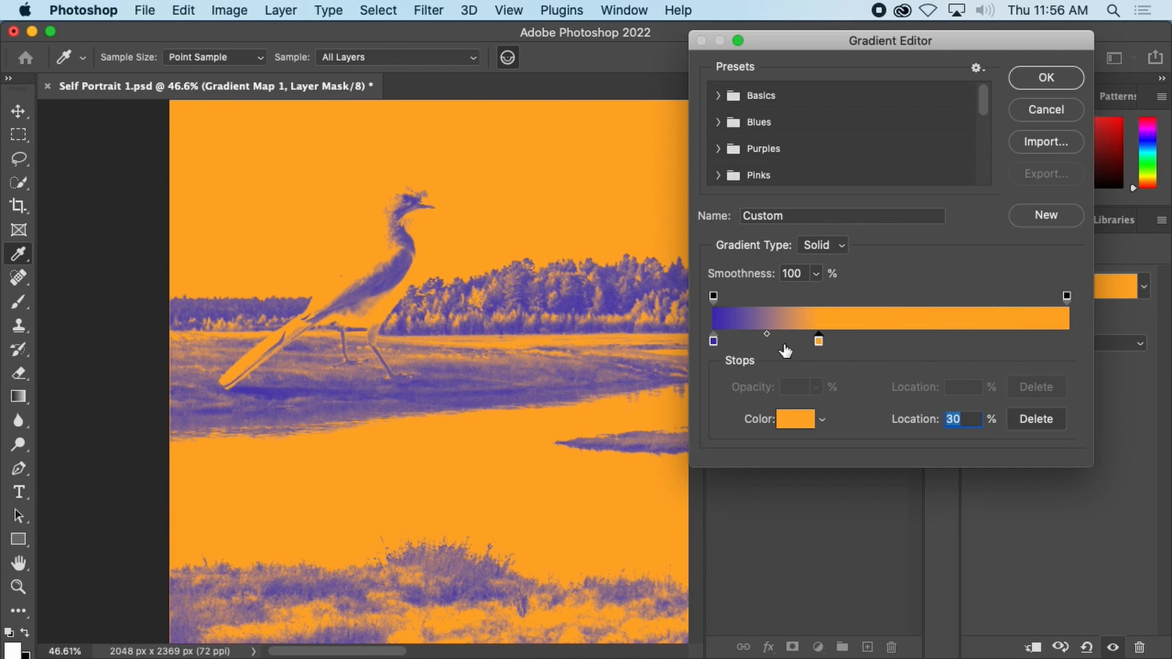
left_click_drag(714, 340, 959, 340)
left_click_drag(751, 340, 727, 340)
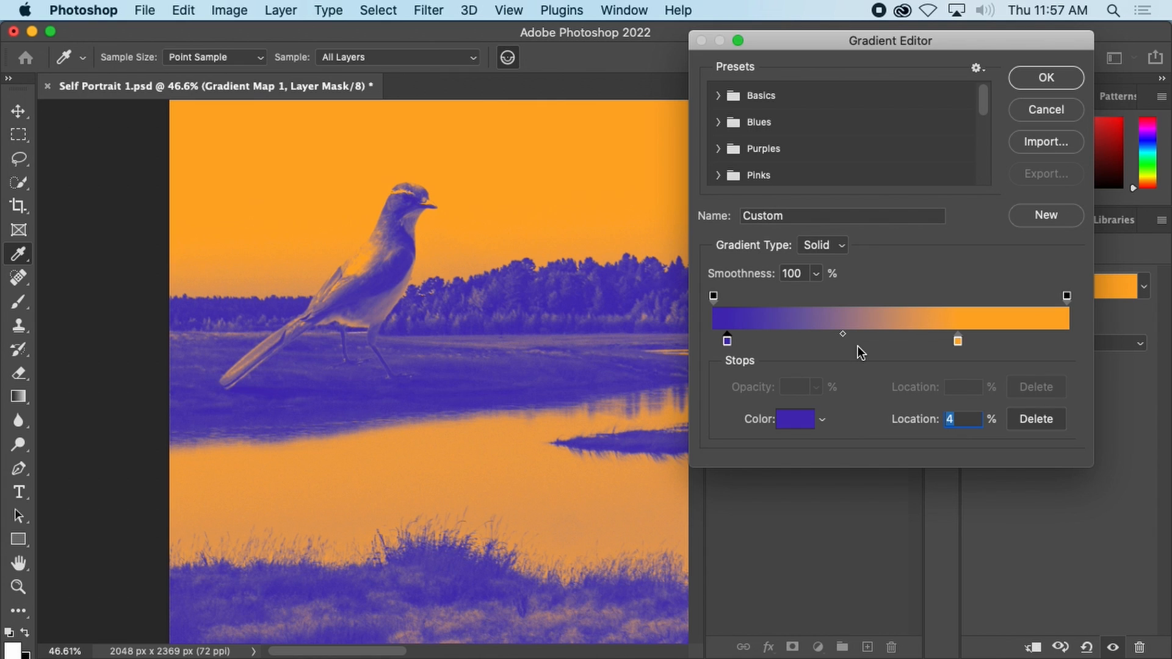
left_click_drag(958, 340, 1010, 342)
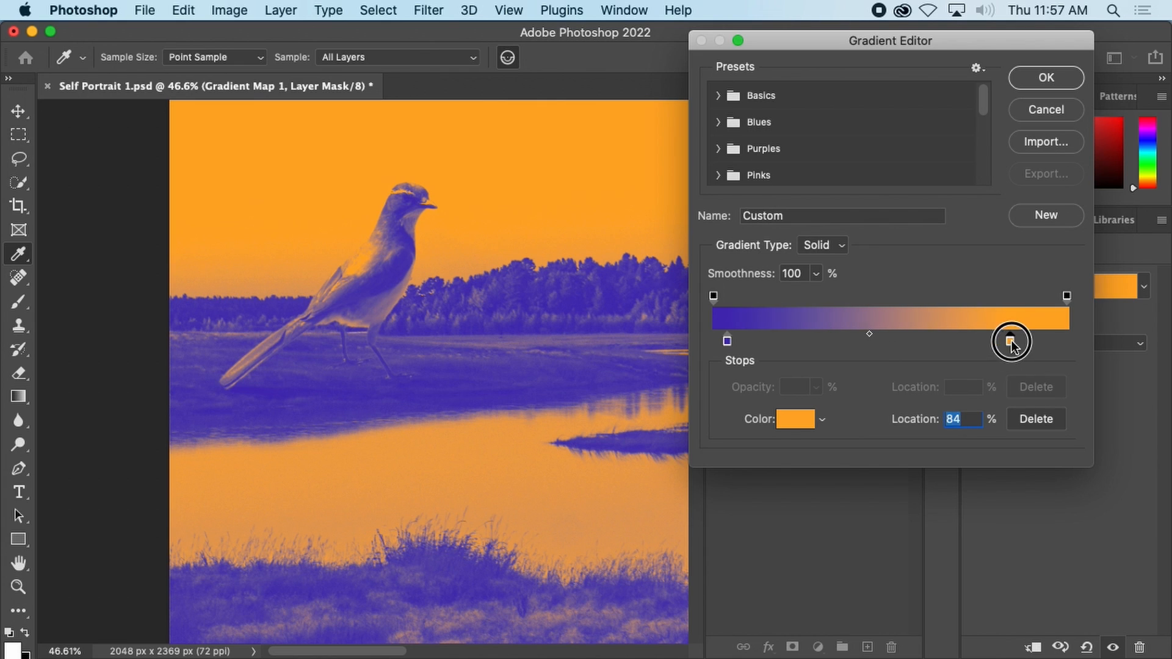
- Add a pink ff26cf color stop between the purple and orange stops and apply the gradient
left_click_drag(877, 341, 817, 343)
double_click(813, 341)
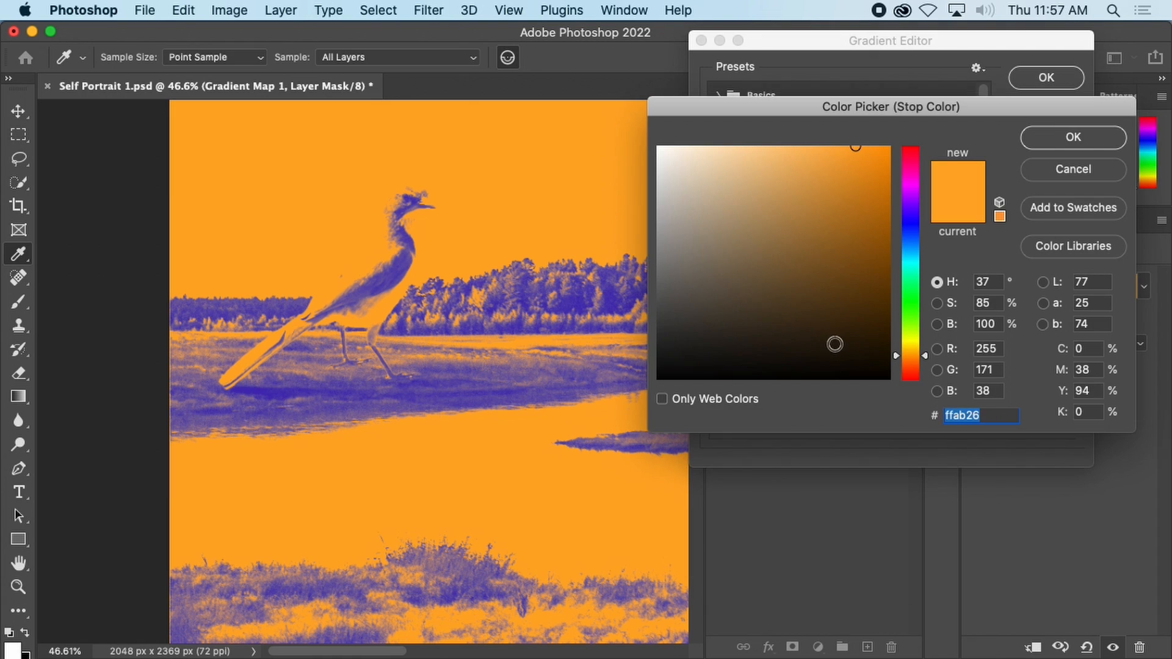
left_click_drag(902, 265, 919, 201)
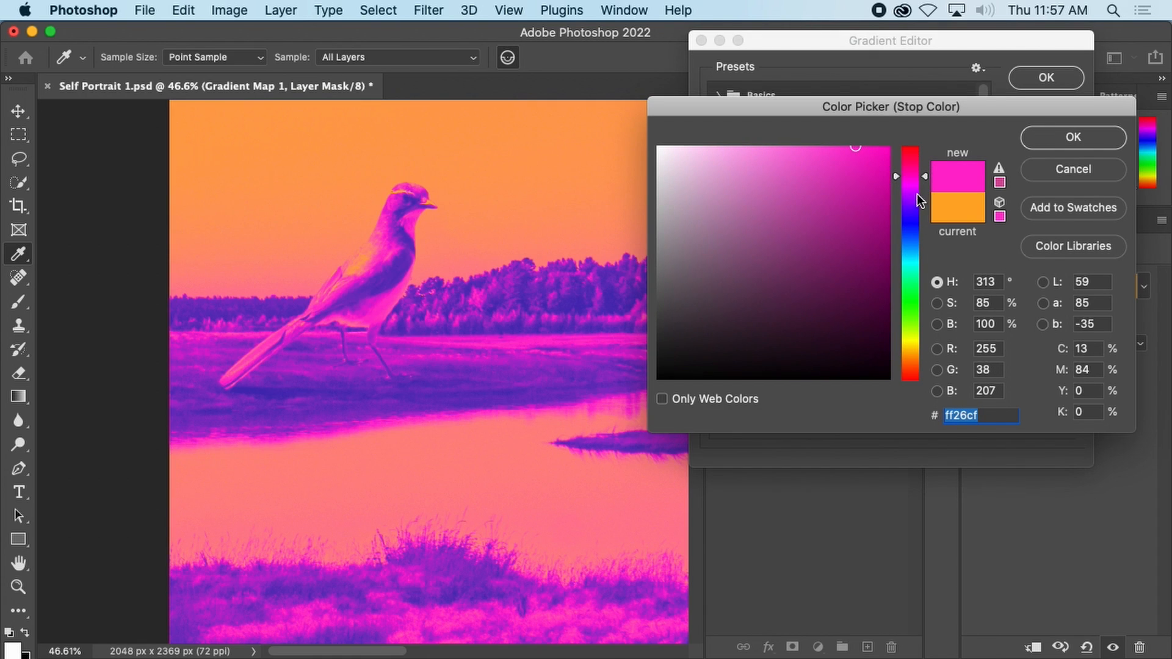
left_click(1069, 141)
left_click_drag(813, 342, 931, 334)
left_click(1037, 84)
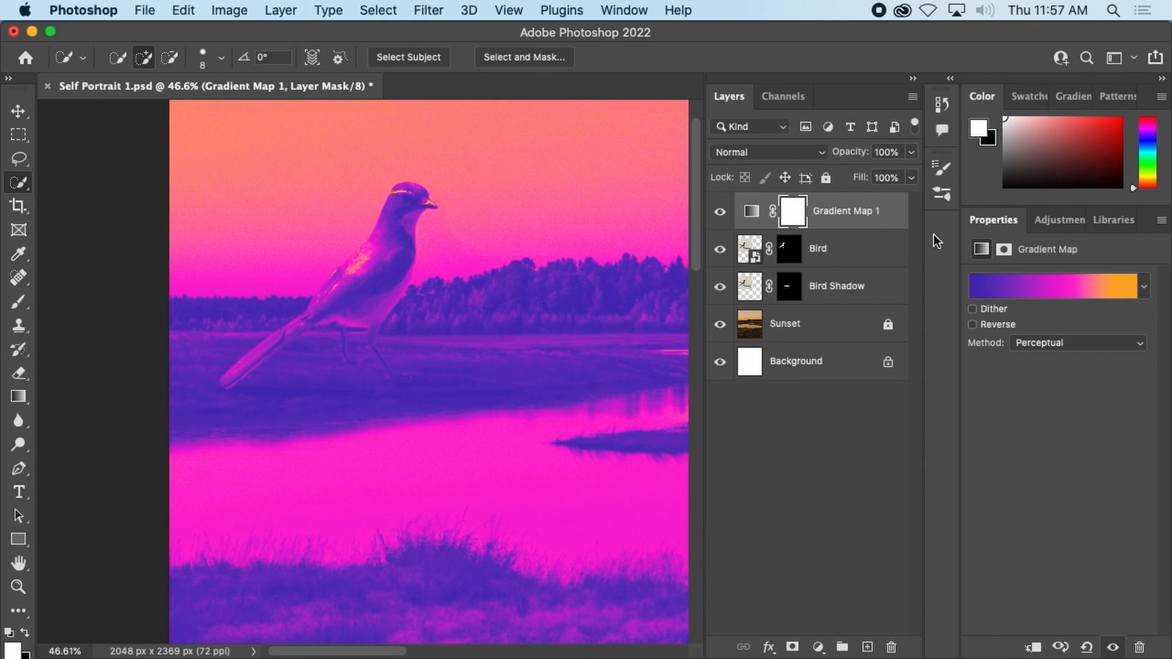
- Move the Gradient Map layer between the Bird and Bird Shadow layers
left_click_drag(852, 220, 858, 280)
scroll(503, 349, "down", 2)
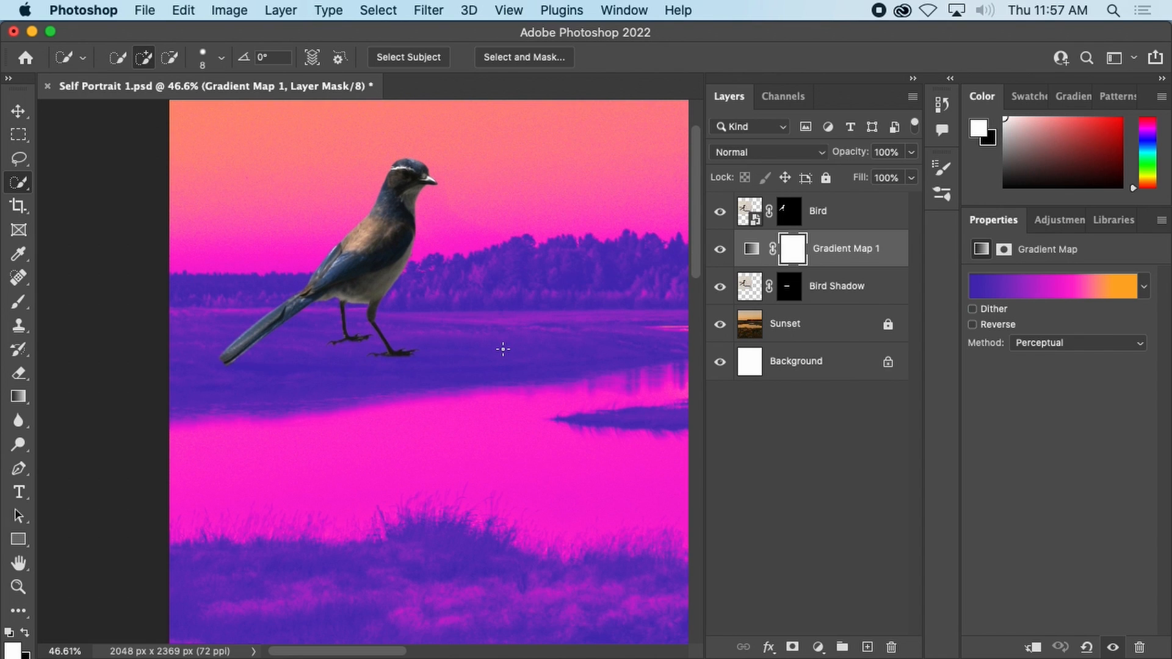
key("super+minus")
key("super+minus")
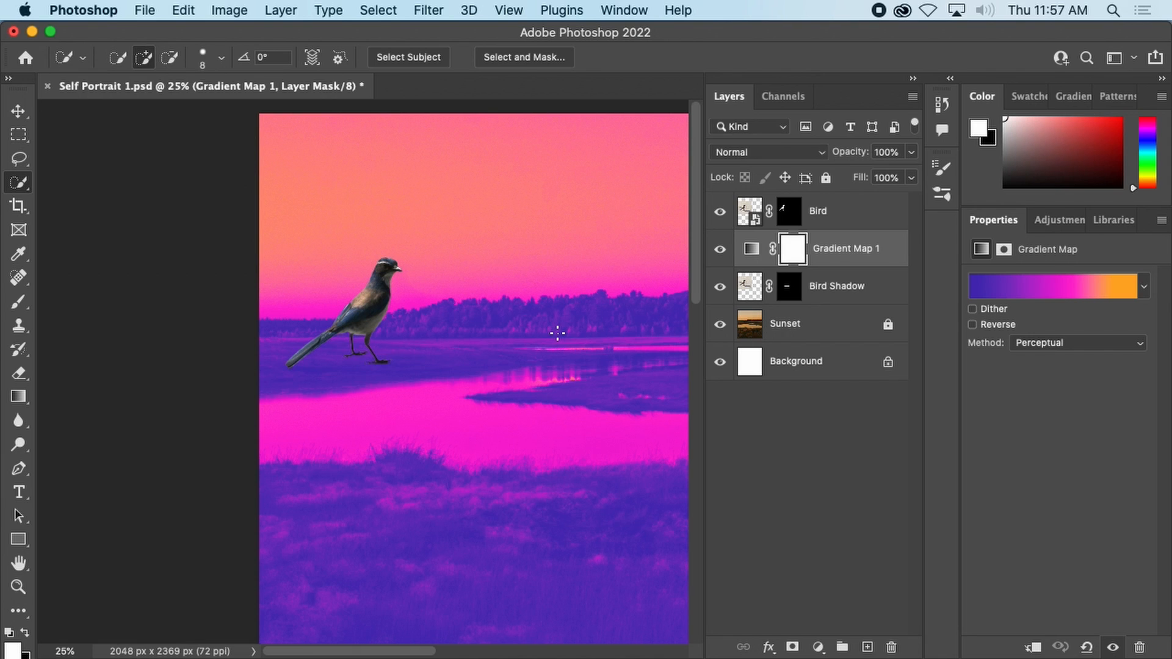
left_click_drag(846, 255, 818, 276)
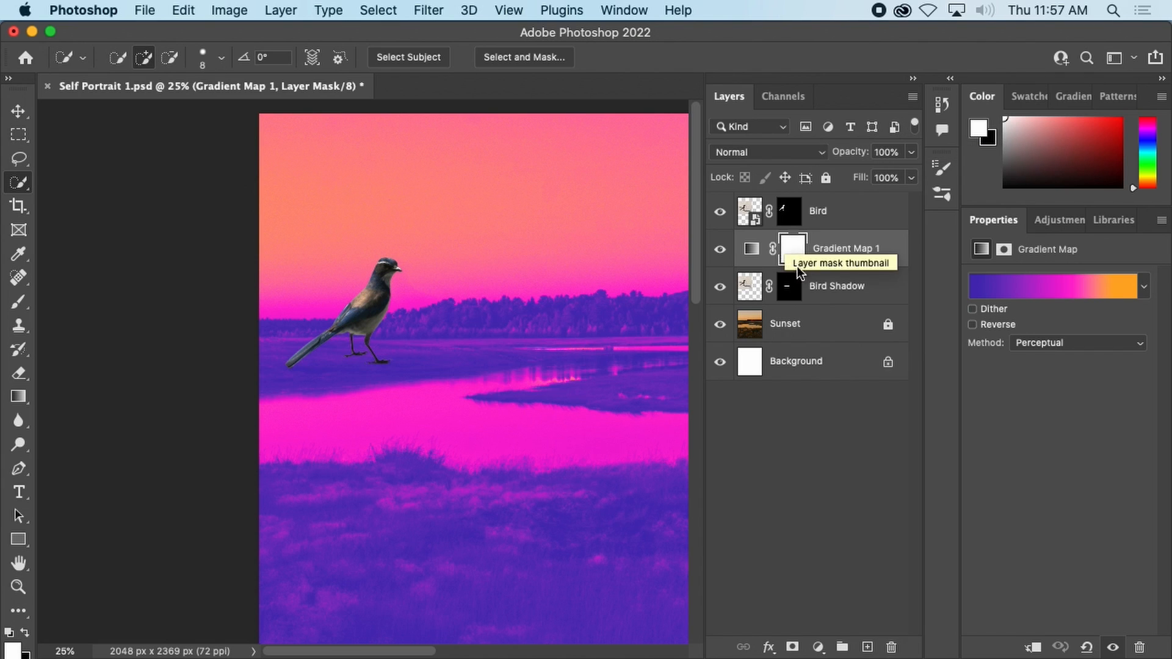
- Move the Gradient Map layer above the Bird layer so that the gradient recolors the bird as well
left_click_drag(805, 260, 834, 201)
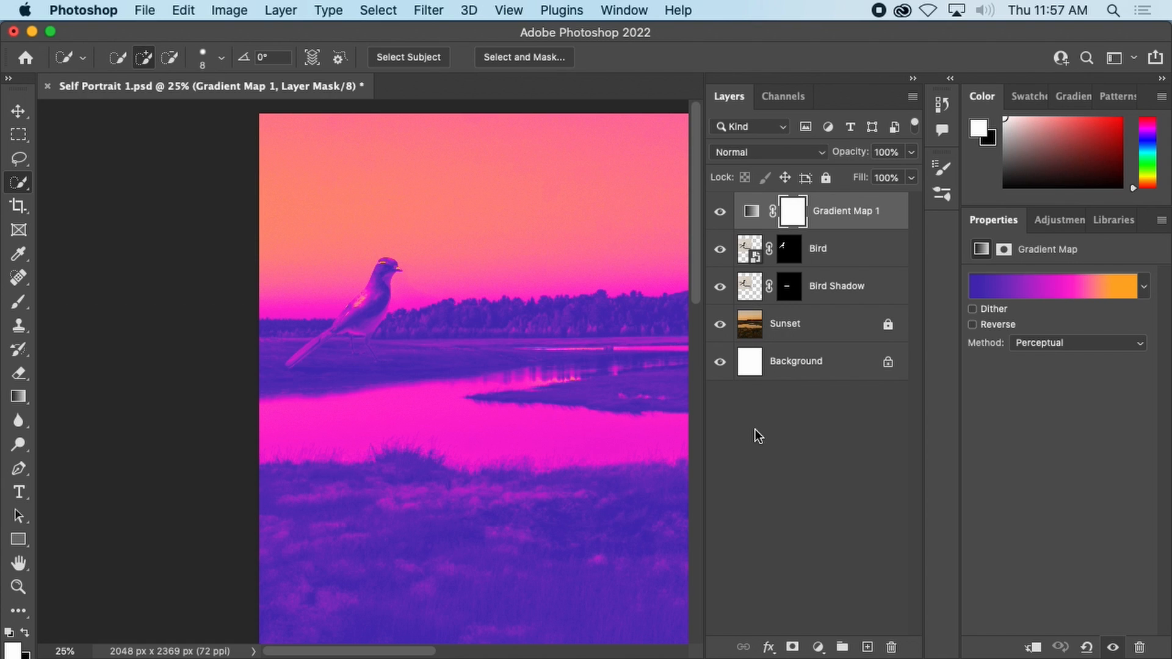
left_click_drag(852, 213, 858, 259)
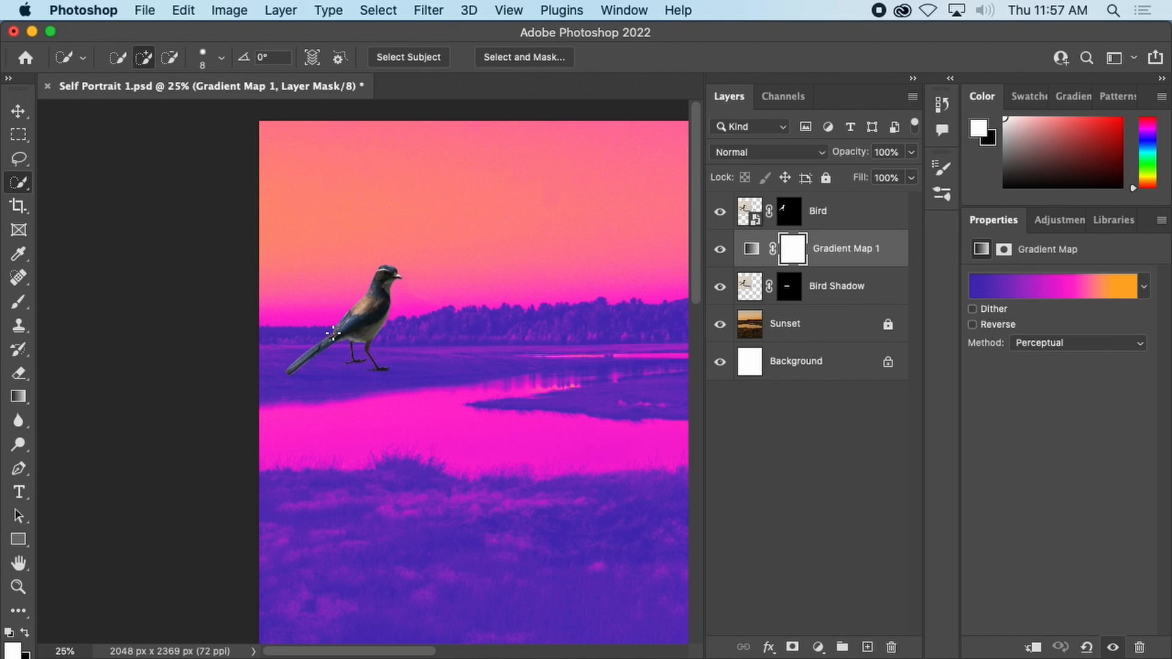
scroll(334, 333, "up", 5)
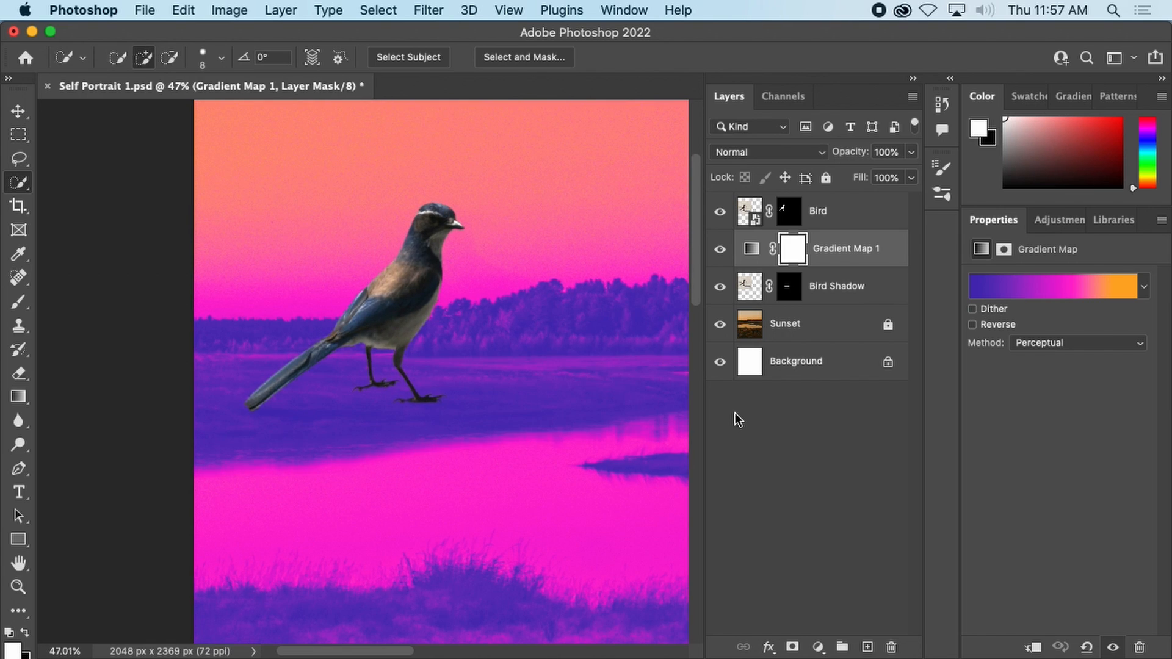
left_click_drag(837, 244, 827, 195)
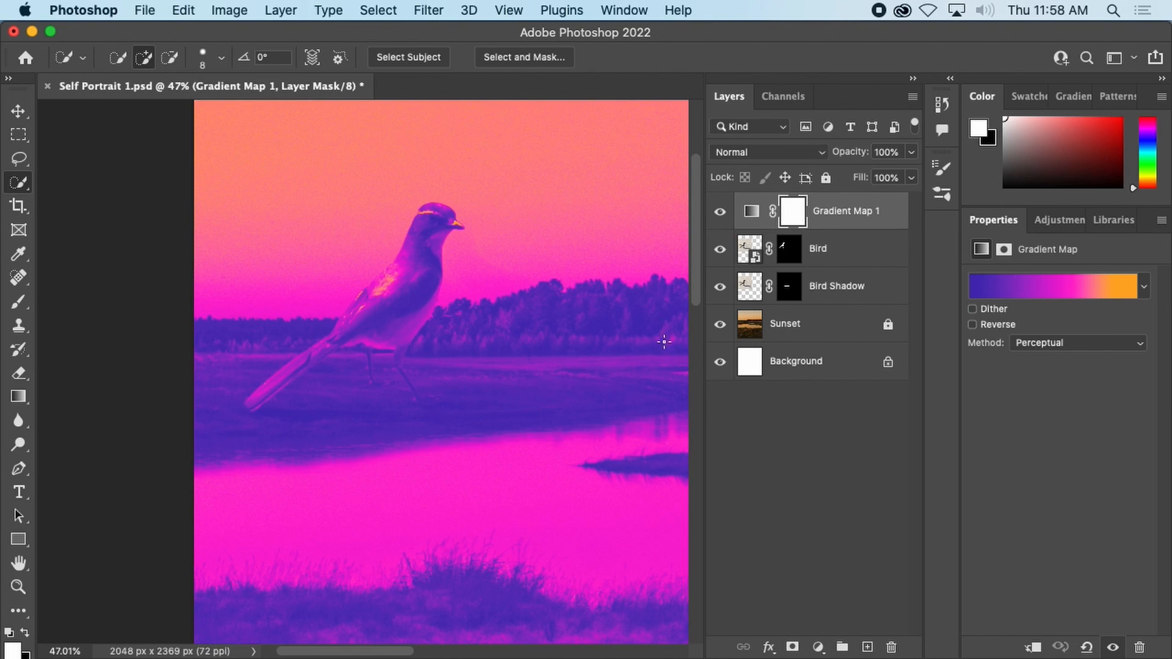
scroll(495, 348, "down", 5)
left_click_drag(568, 307, 478, 328)
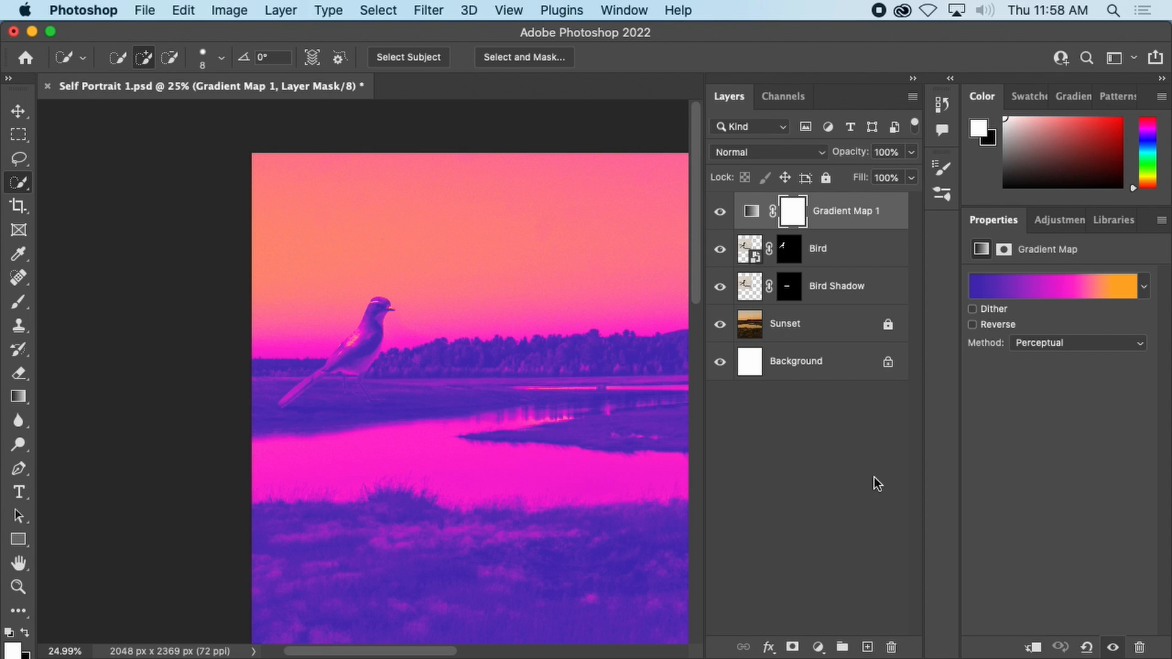
- Try to add noise to a new blank layer above the Gradient Map, and delete that layer
left_click(867, 646)
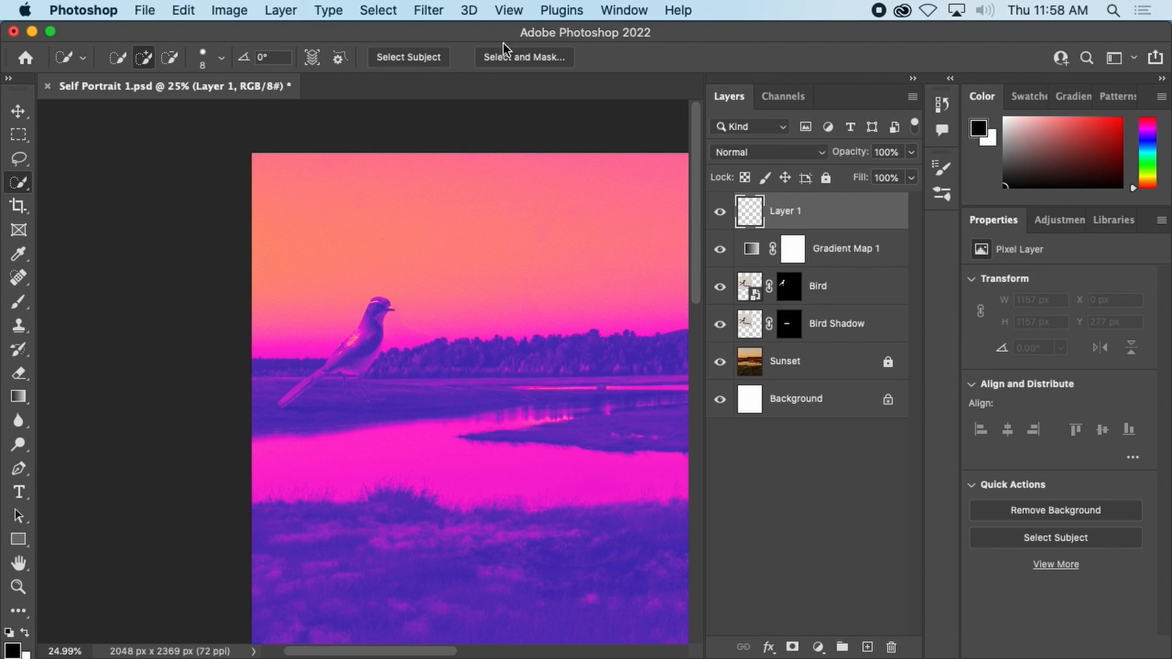
left_click(430, 9)
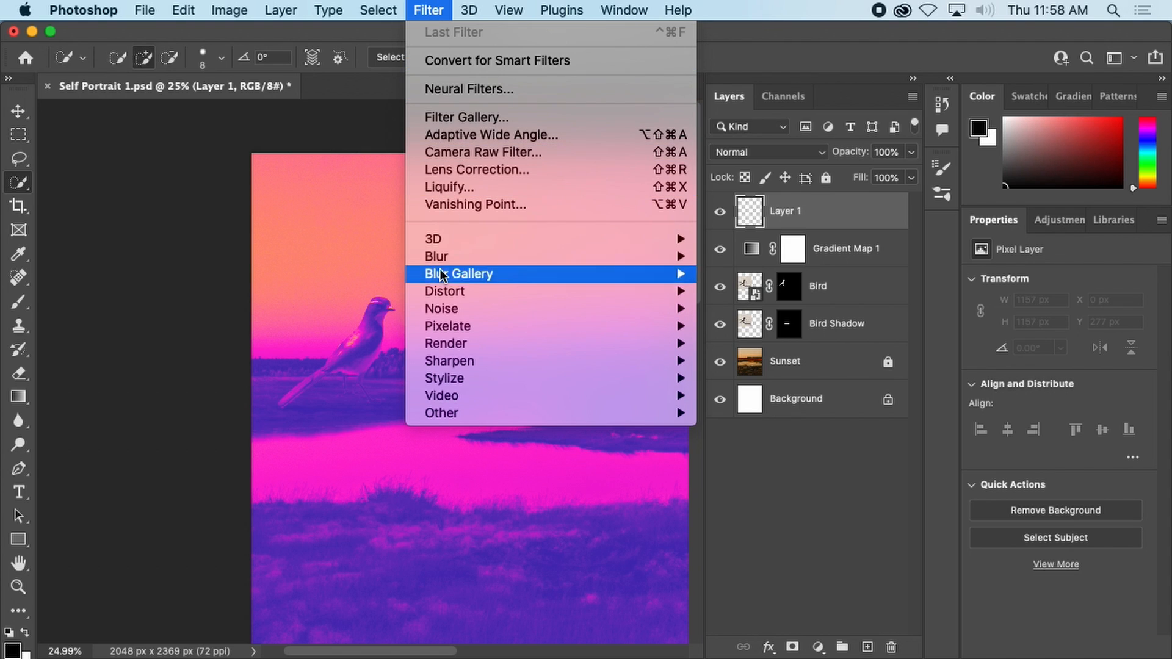
mouse_move(481, 306)
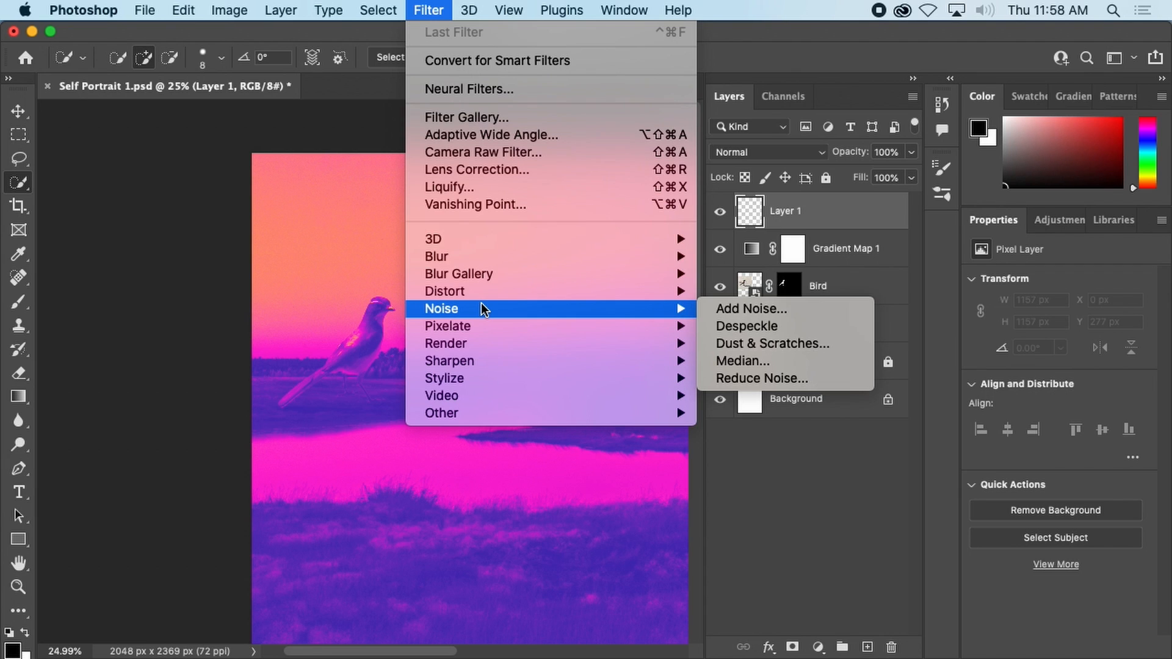
left_click(724, 307)
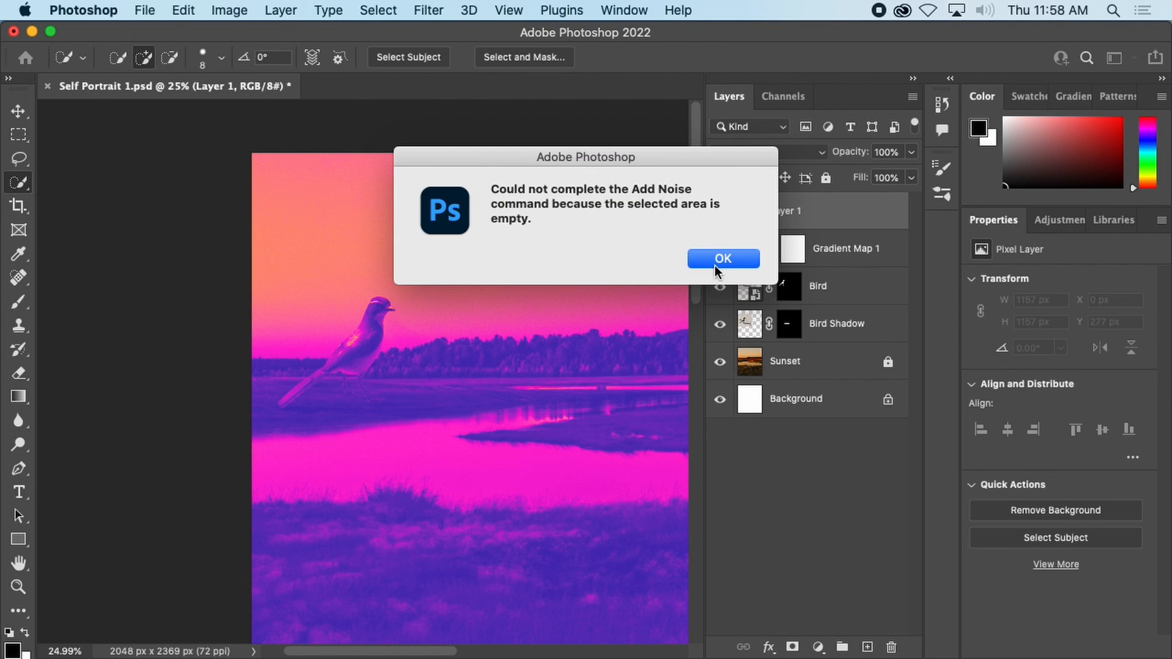
left_click(716, 265)
left_click(823, 248)
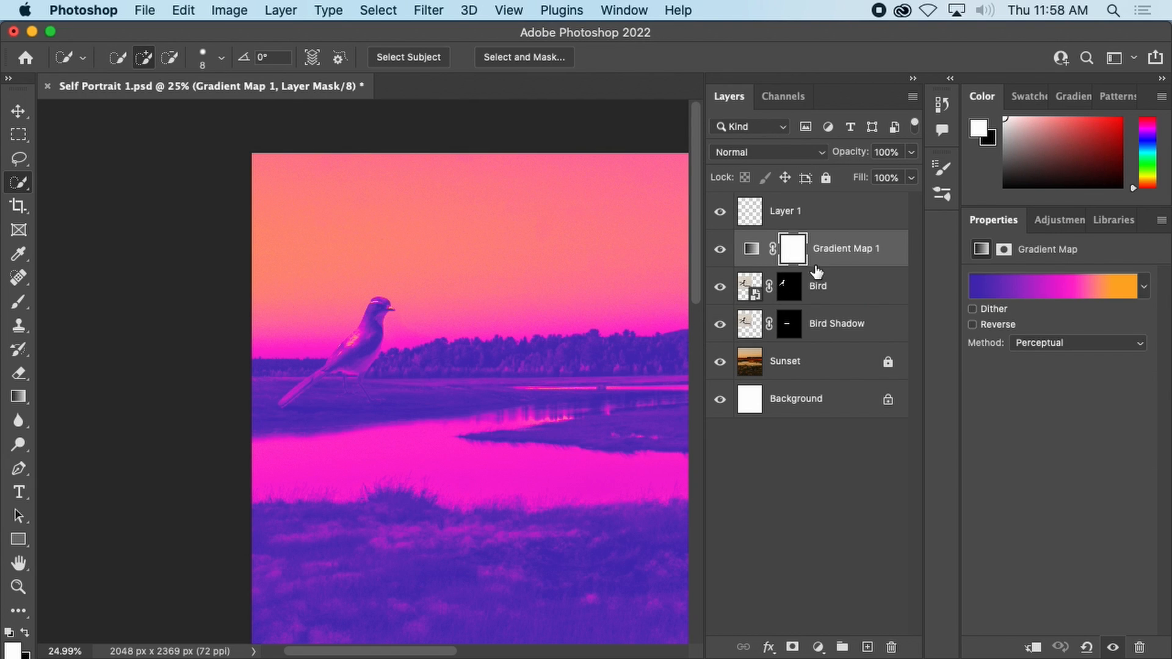
left_click(791, 211)
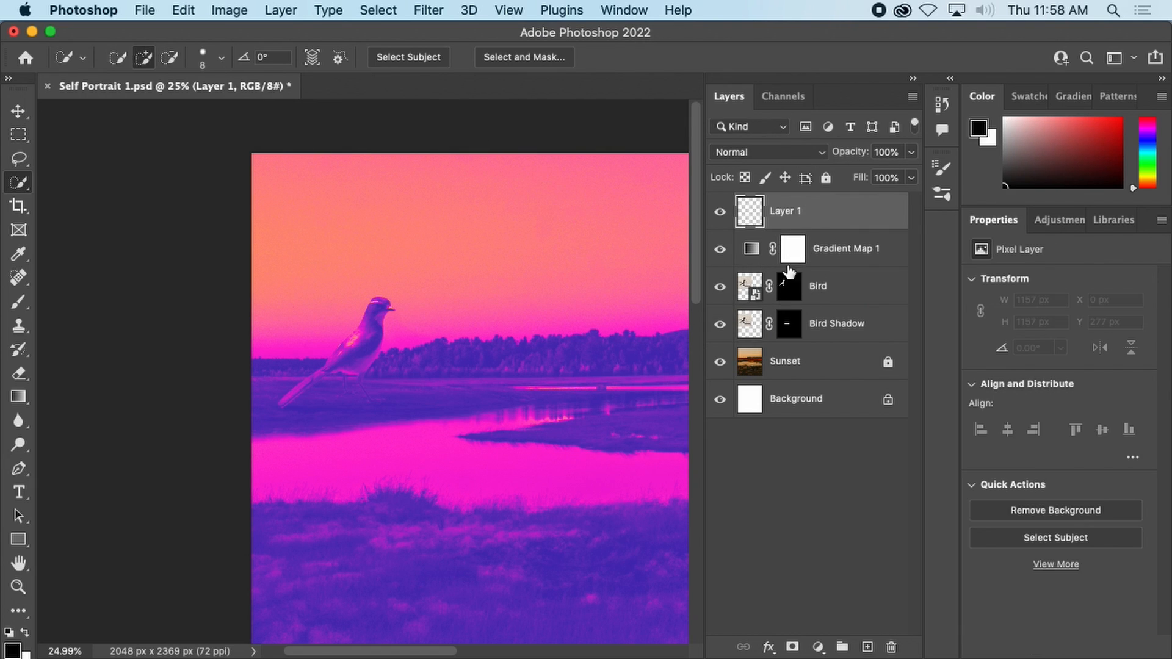
left_click(891, 647)
- Apply the Add Noise filter to the Gradient Map layer's mask with an amount of 400% and Gaussian distribution
left_click(757, 266)
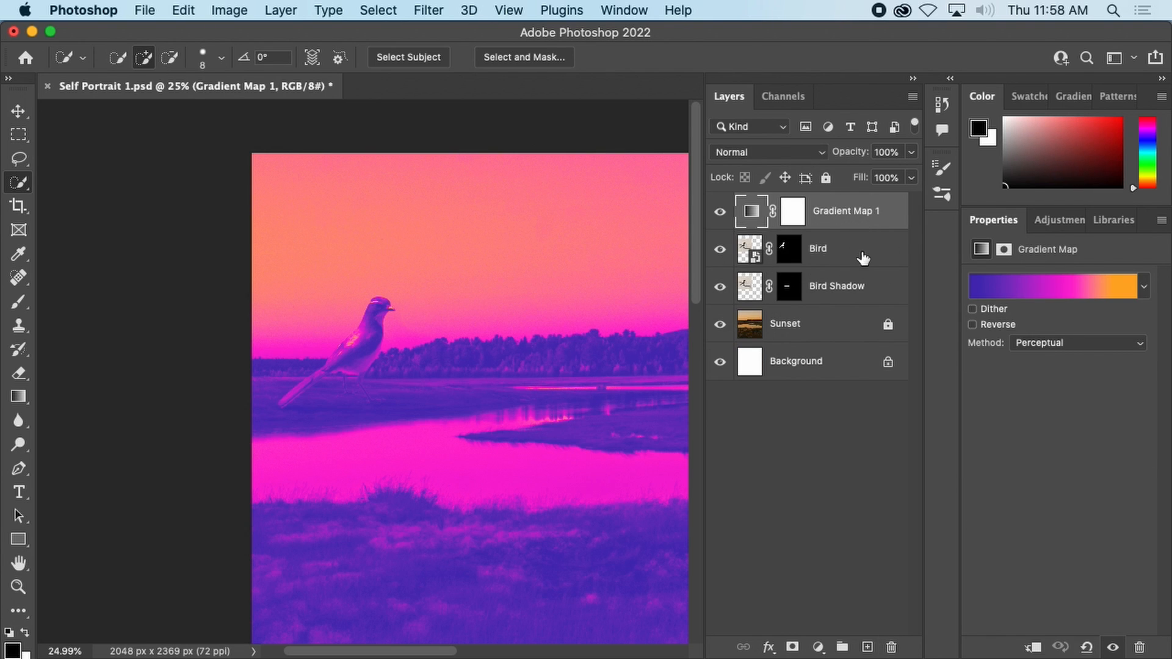
left_click(417, 11)
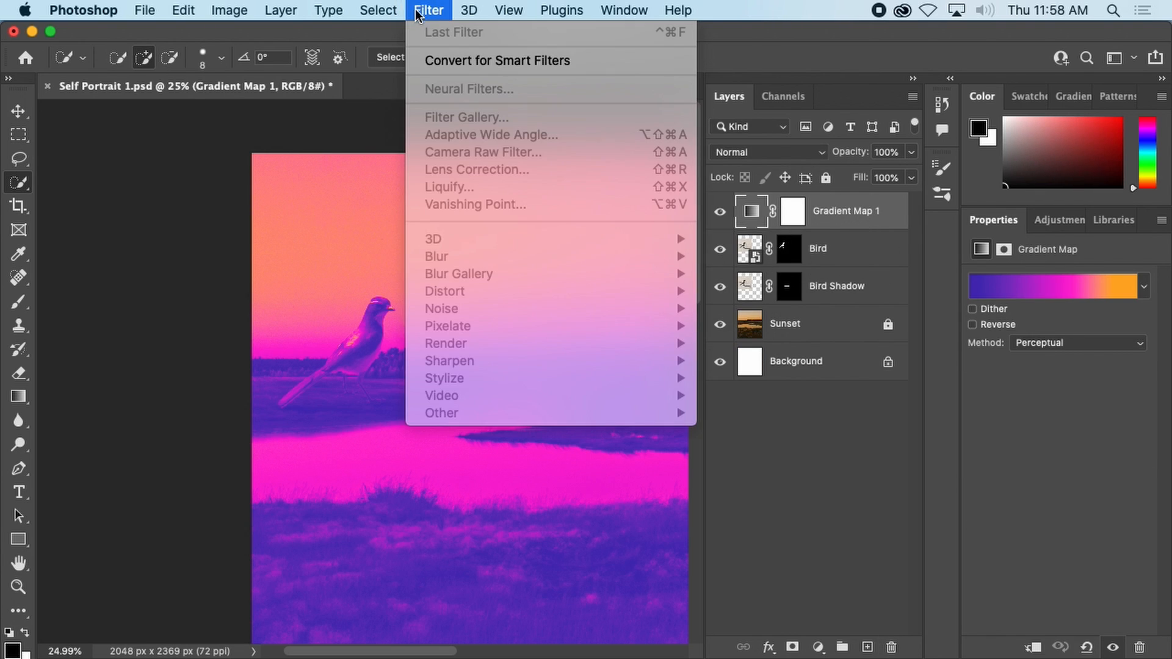
left_click(425, 8)
left_click(794, 209)
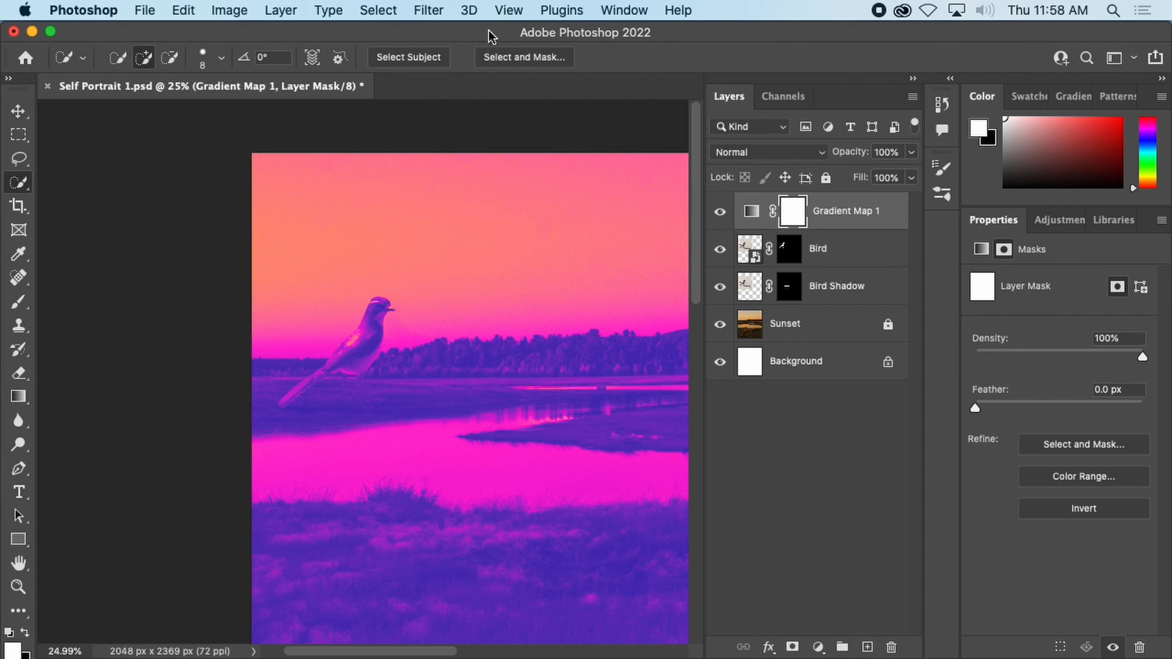
left_click(429, 11)
mouse_move(487, 310)
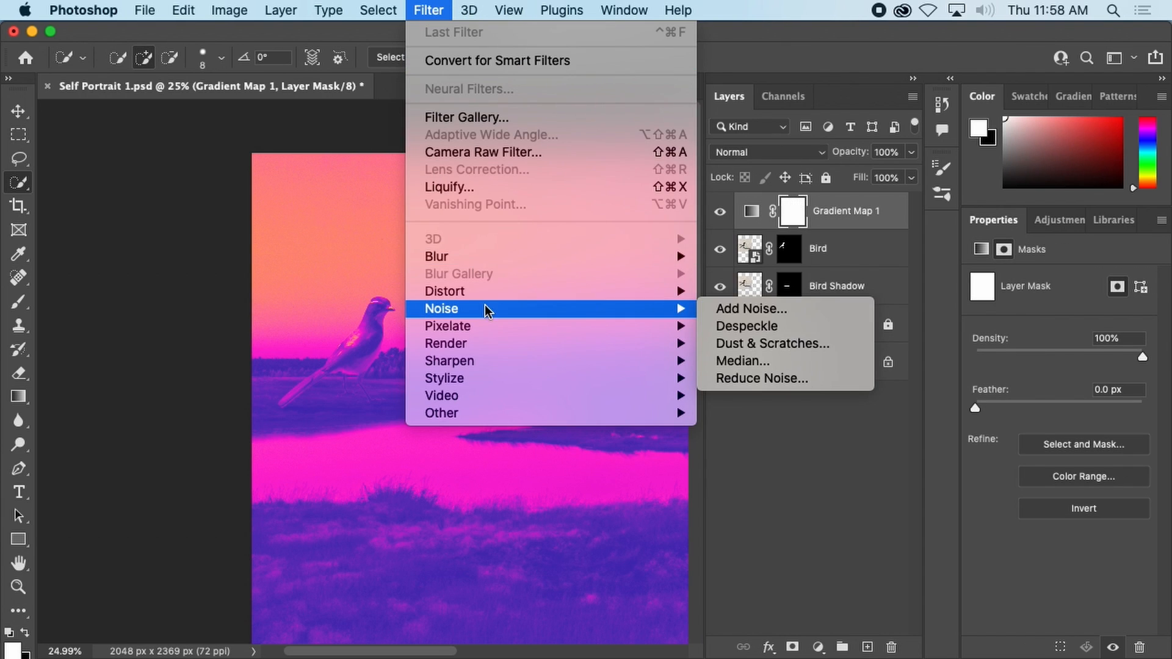
left_click(742, 309)
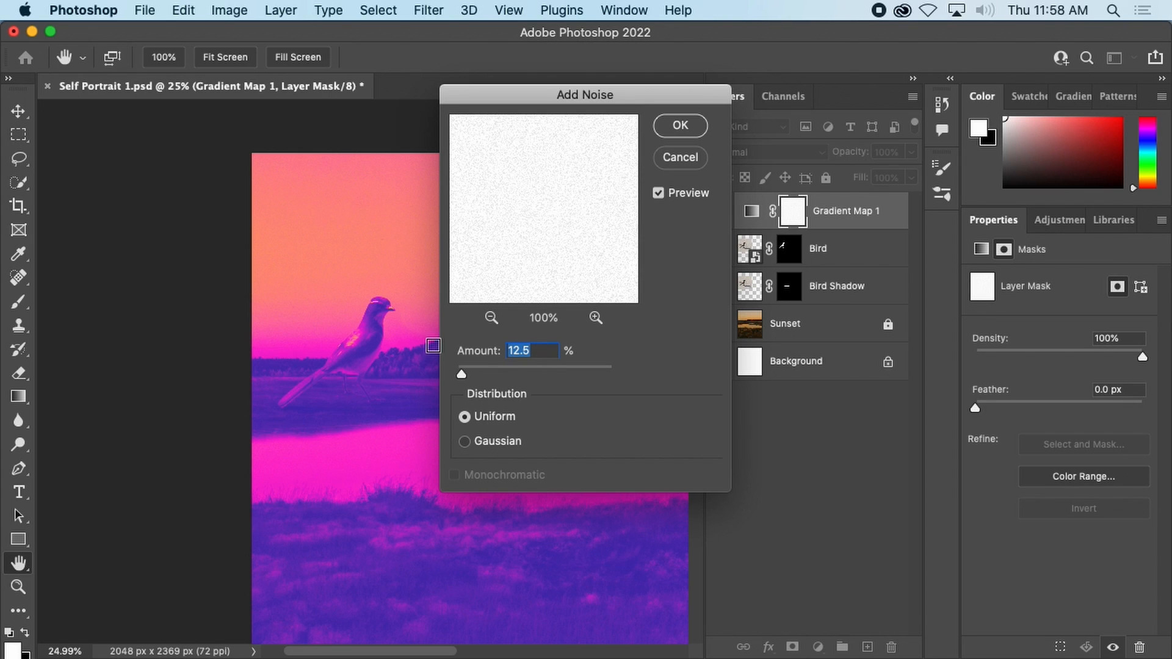
left_click_drag(462, 374, 628, 371)
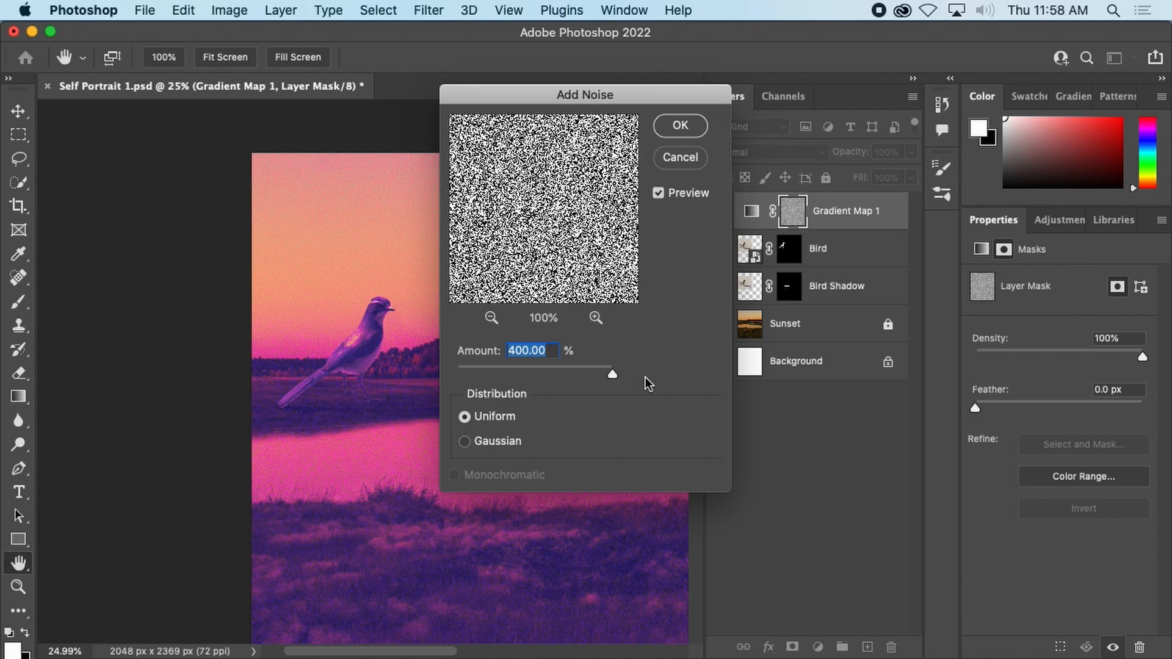
left_click(487, 443)
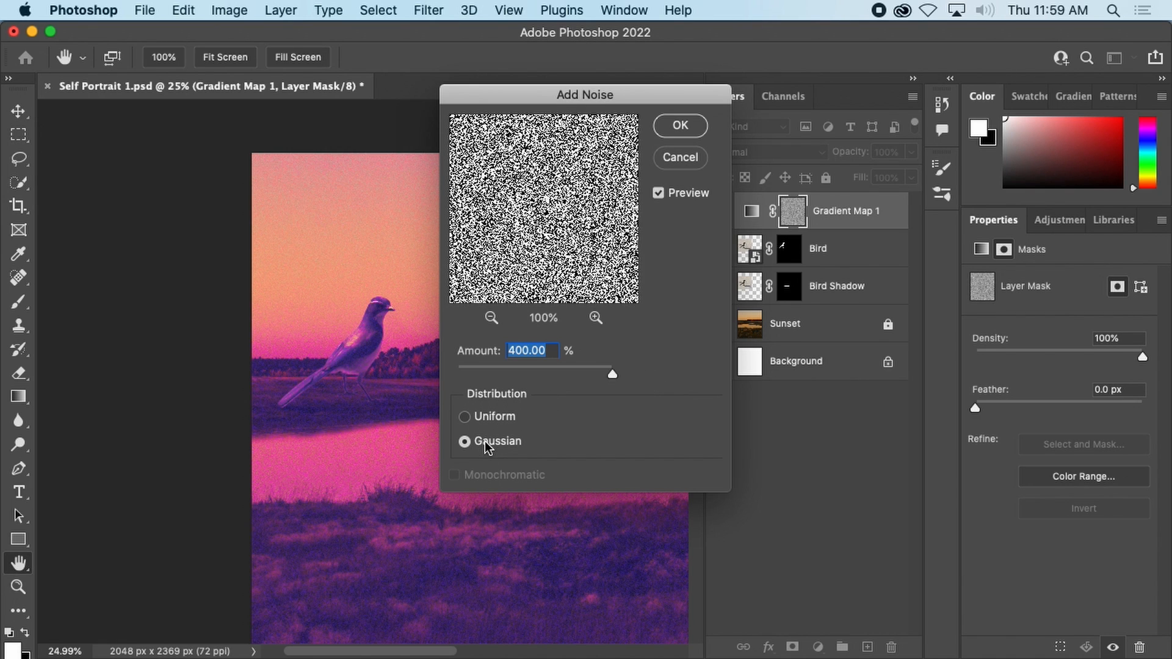
left_click(490, 419)
left_click(492, 437)
left_click(686, 128)
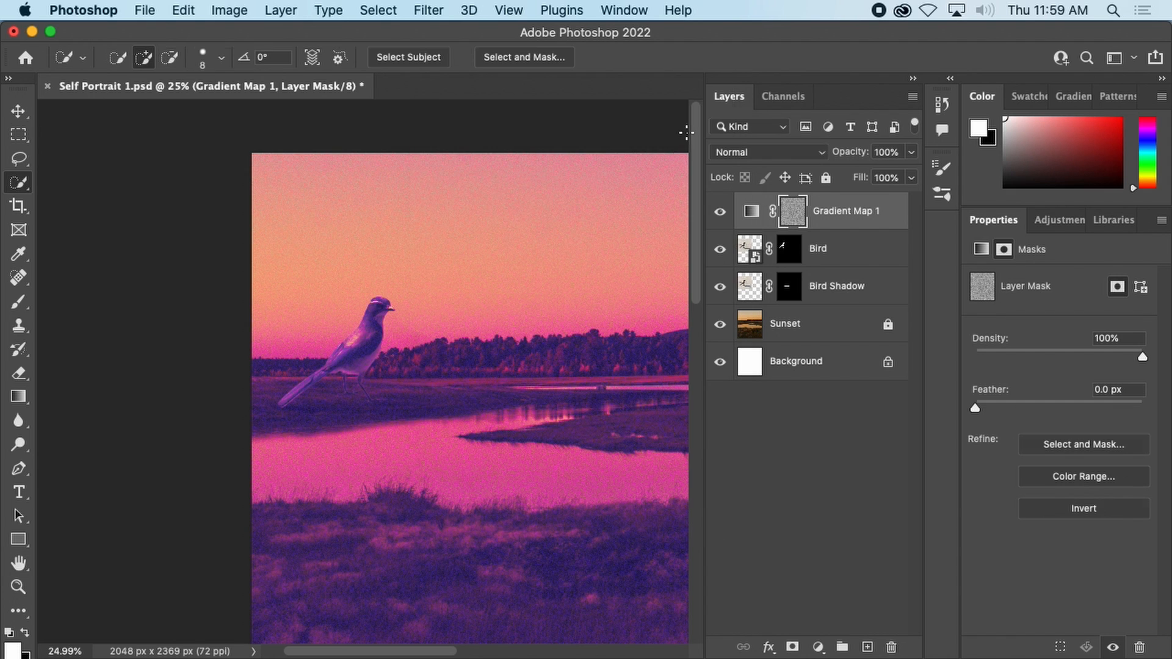
- Examine the grain around the bird and compare the image with the Gradient Map layer hidden and shown
scroll(381, 339, "up", 2)
scroll(360, 334, "up", 3)
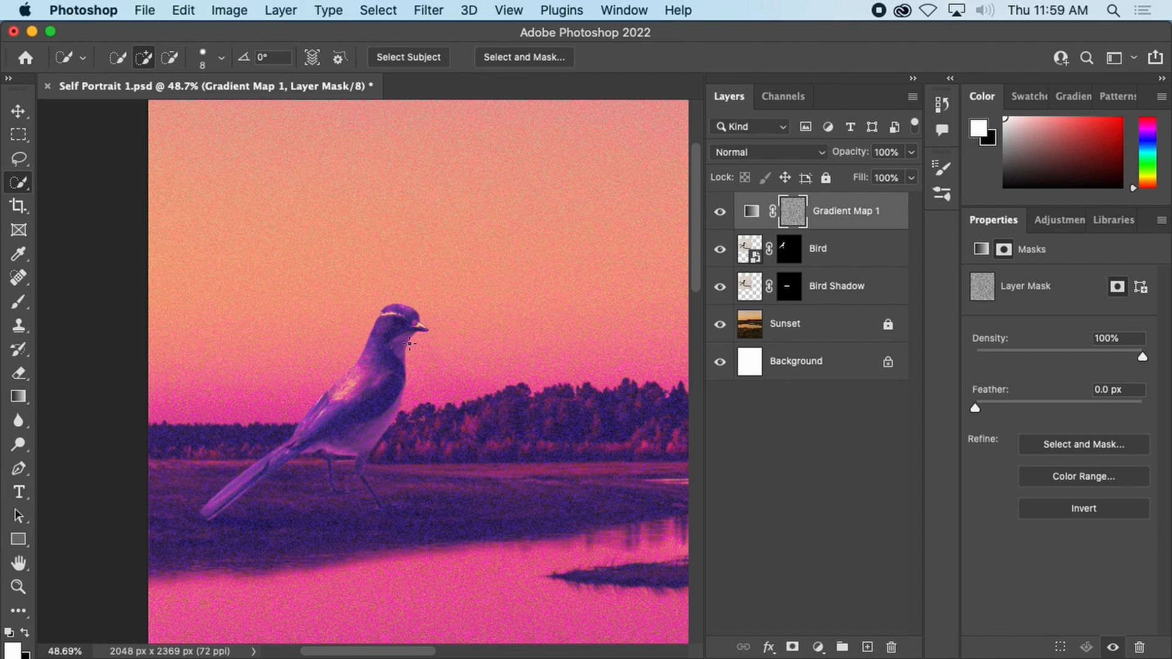
scroll(409, 343, "down", 4)
scroll(409, 342, "up", 1)
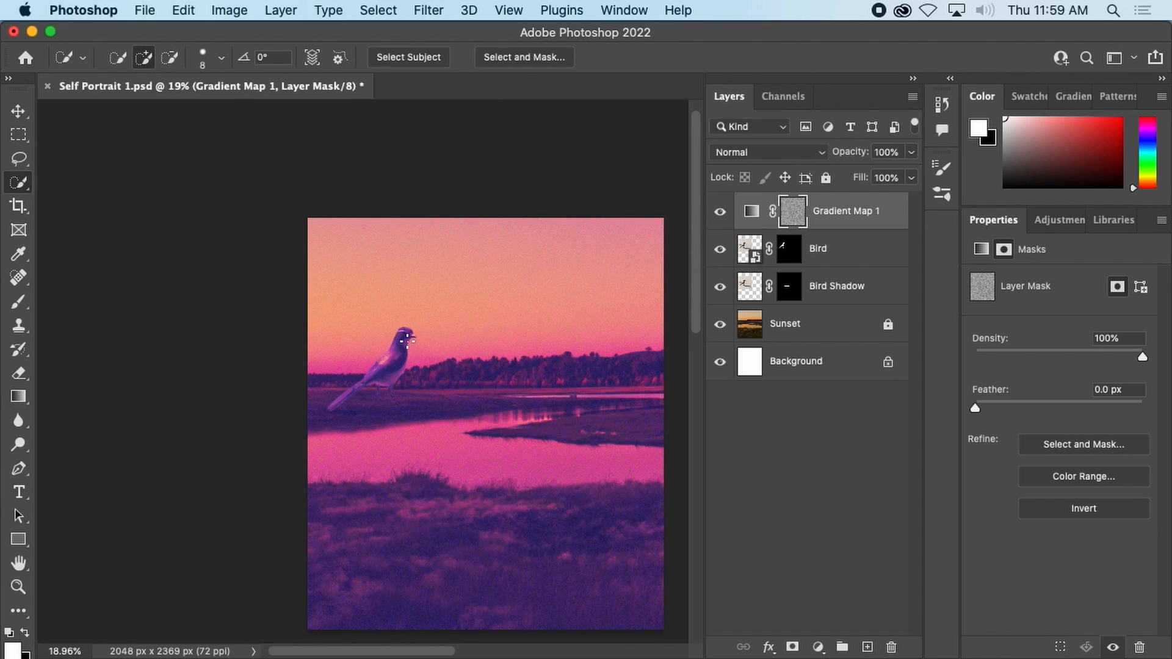
left_click(720, 211)
left_click(720, 212)
- Unlock the Sunset layer
left_click(852, 313)
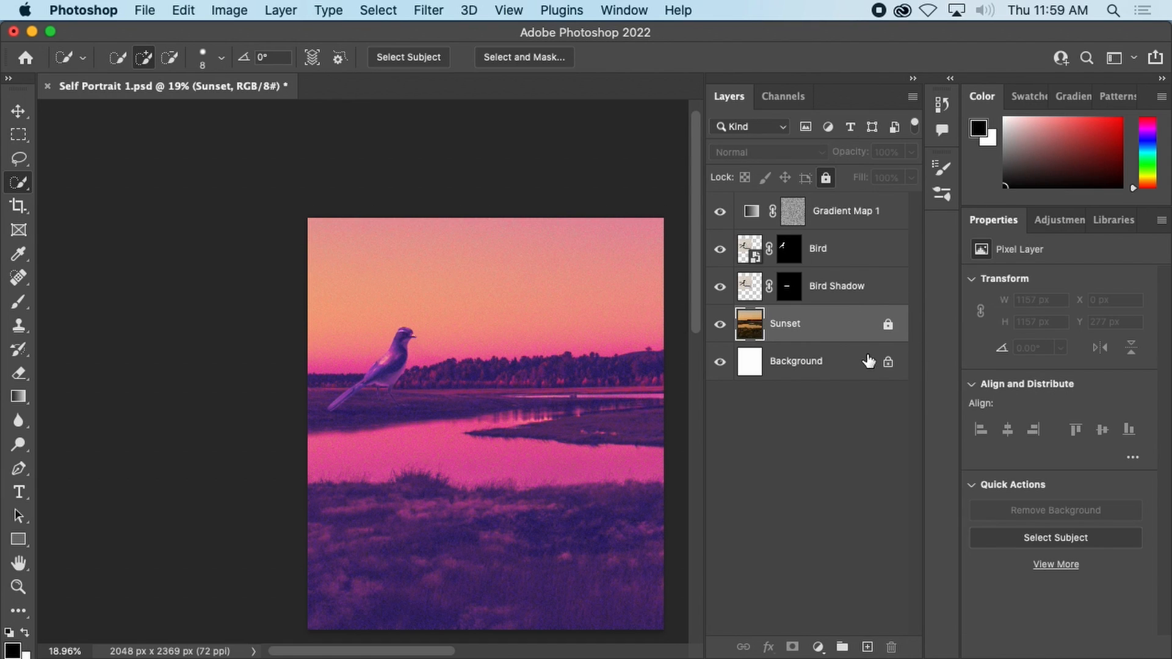
left_click(888, 324)
- Preview the Oil Paint filter on the Sunset layer with stylization 7.0, cleanliness 9.7 and scale 10.0
left_click(429, 10)
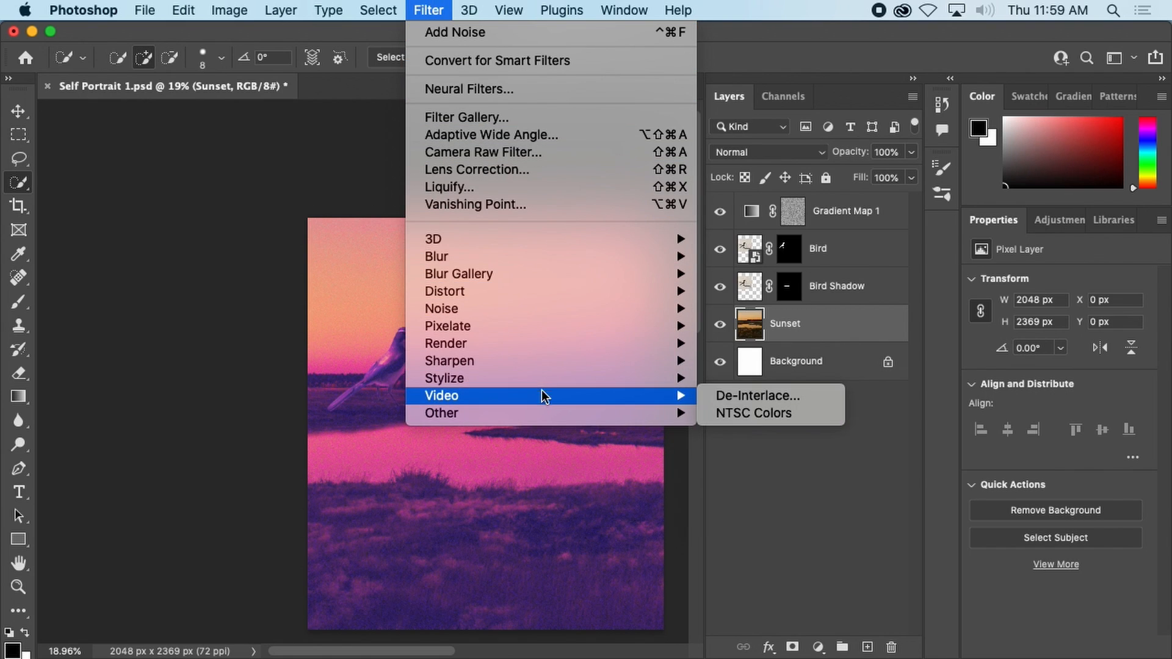
mouse_move(549, 380)
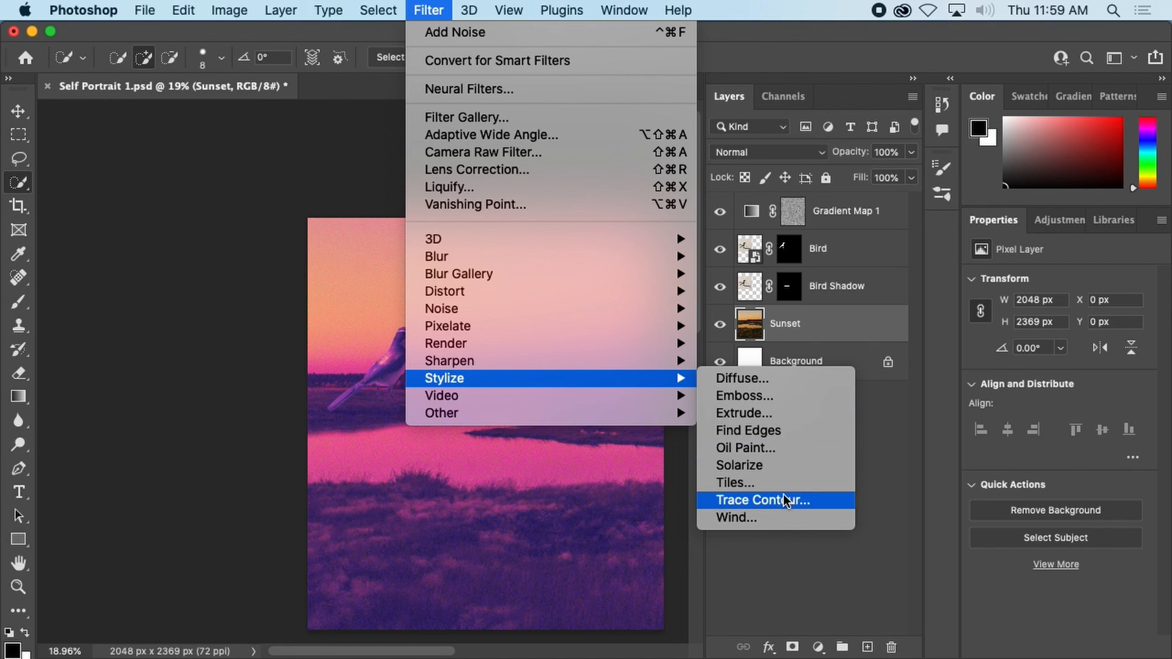
left_click(775, 449)
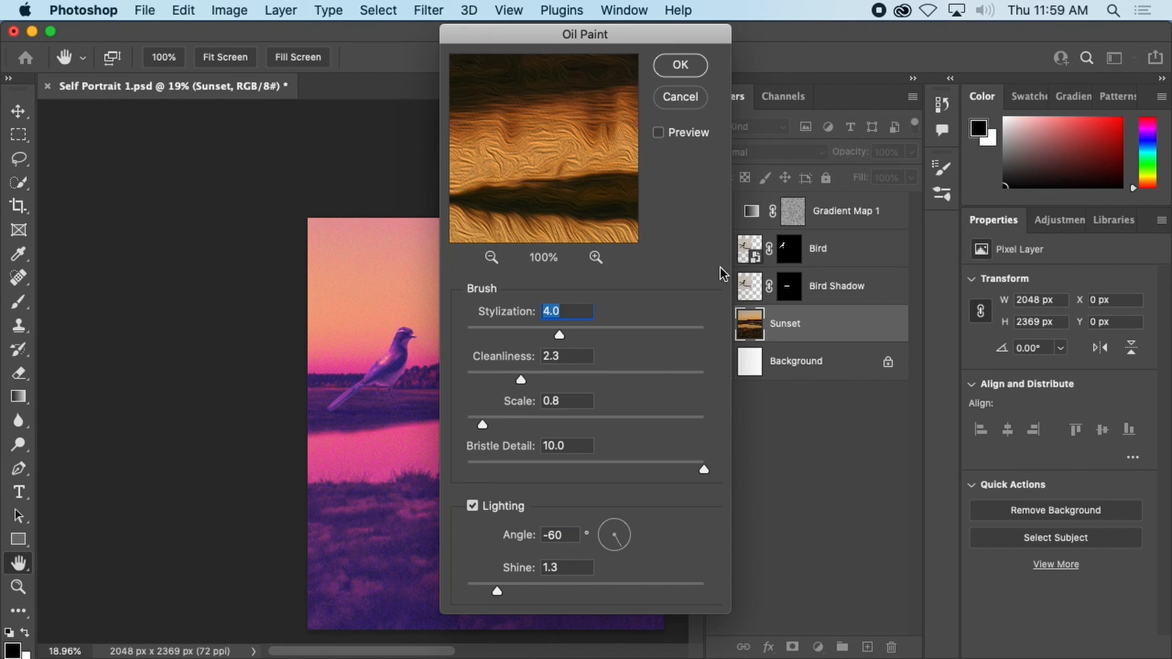
left_click_drag(585, 34, 860, 37)
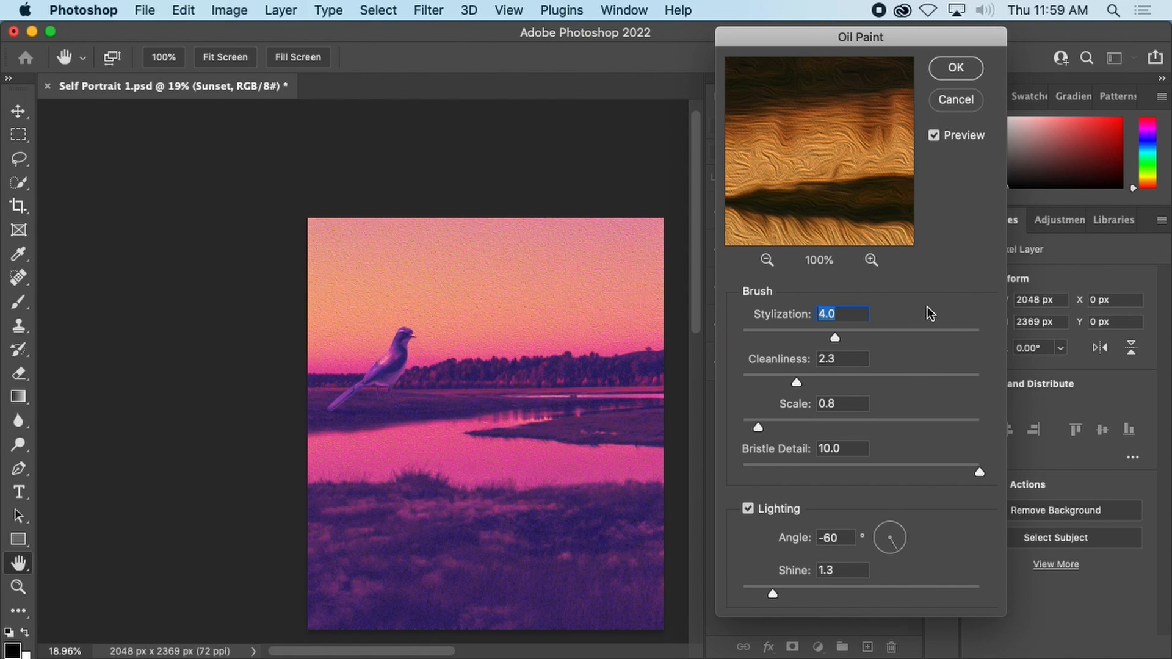
left_click_drag(840, 336, 907, 338)
left_click_drag(796, 382, 949, 385)
left_click_drag(759, 428, 979, 424)
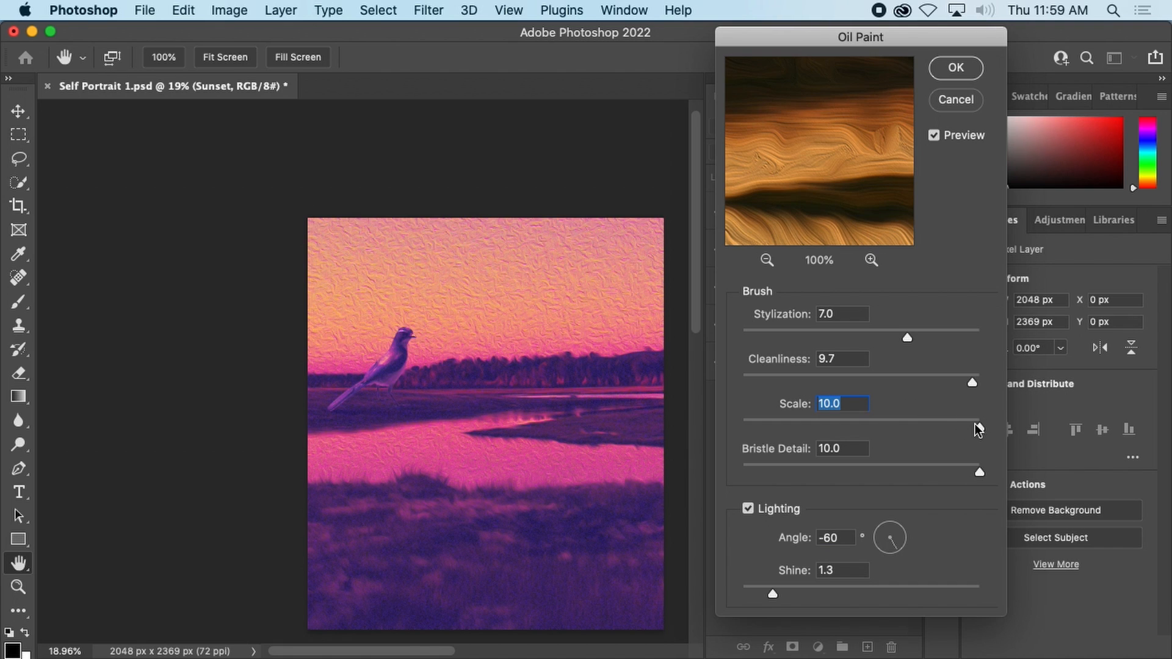
- Try the Oil Paint filter with stylization 1.8, cleanliness 3.8, bristle detail 1.2 and lighting angle -139°, and undo the filter
left_click_drag(972, 383, 837, 381)
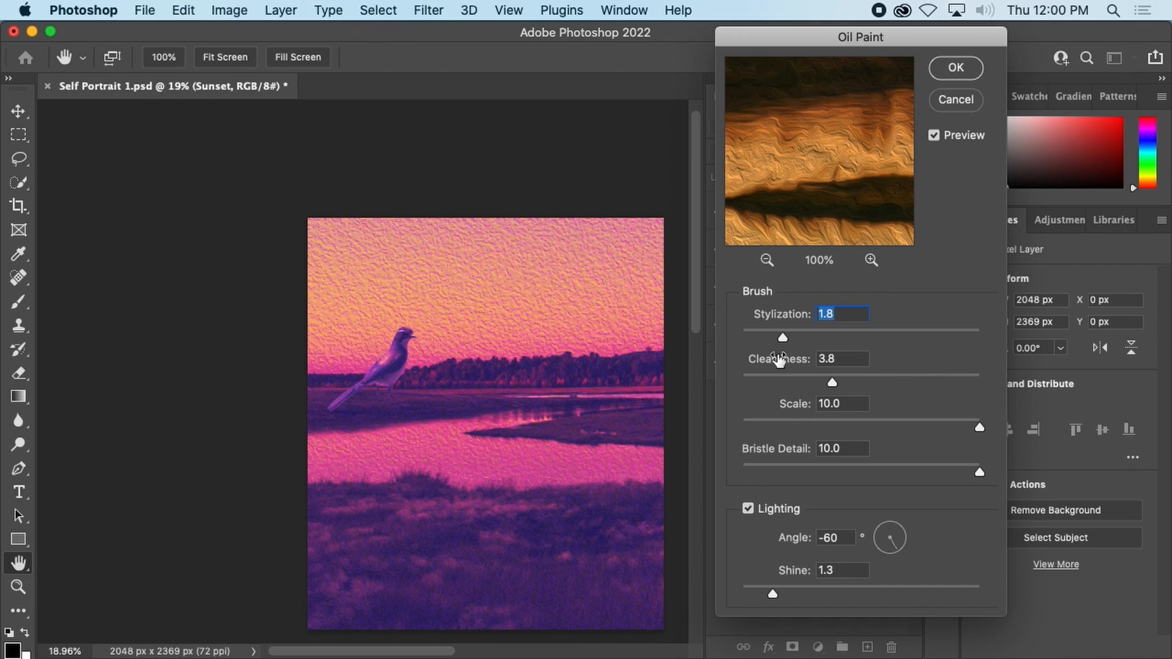
left_click_drag(881, 468, 819, 470)
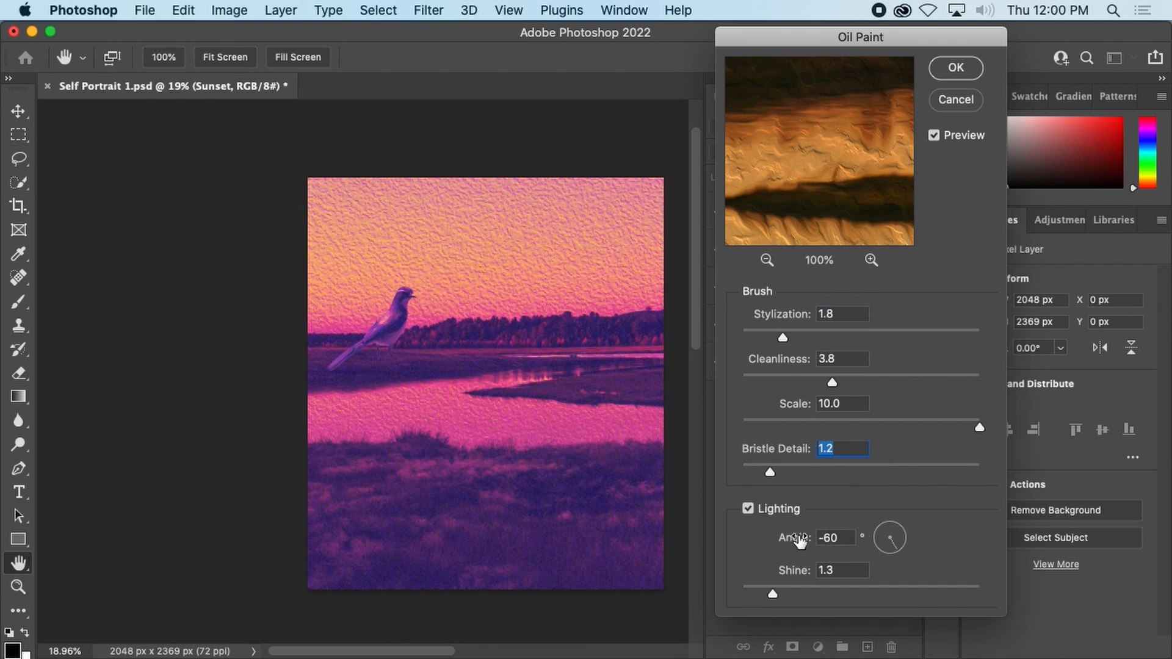
mouse_move(890, 550)
left_mouse_down()
mouse_move(898, 520)
mouse_move(897, 552)
left_mouse_up()
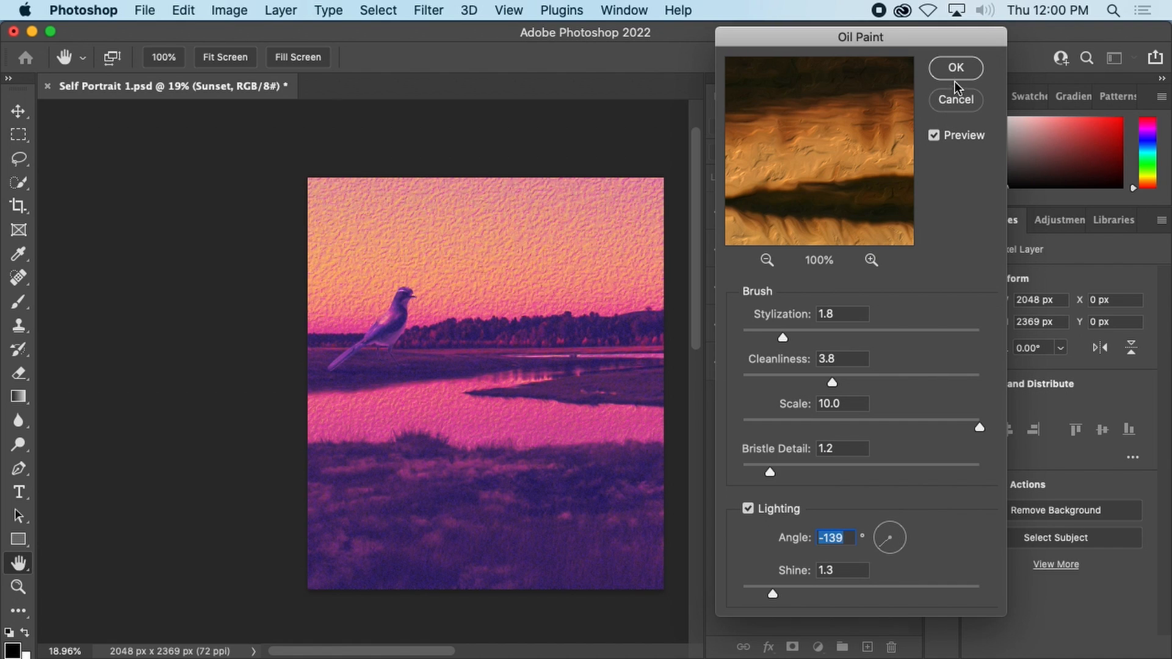
key("Return")
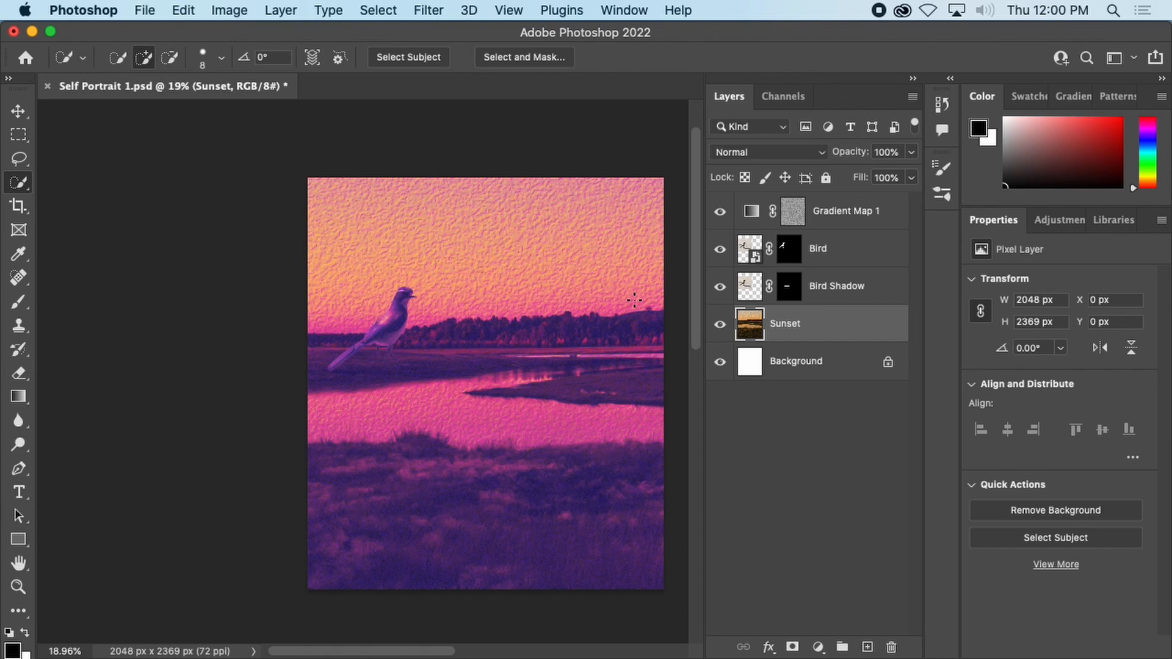
key("super+z")
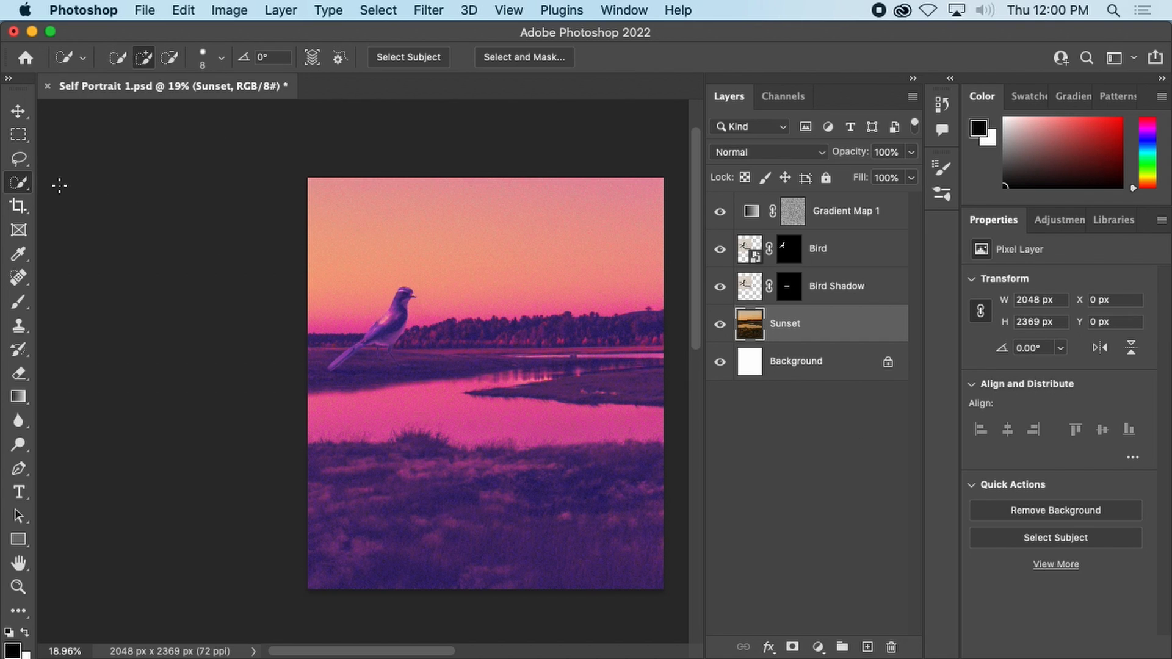
- Select the whole sky down to the treeline on the Sunset layer using the Magic Wand with tolerance 16
right_click(18, 182)
left_click(88, 216)
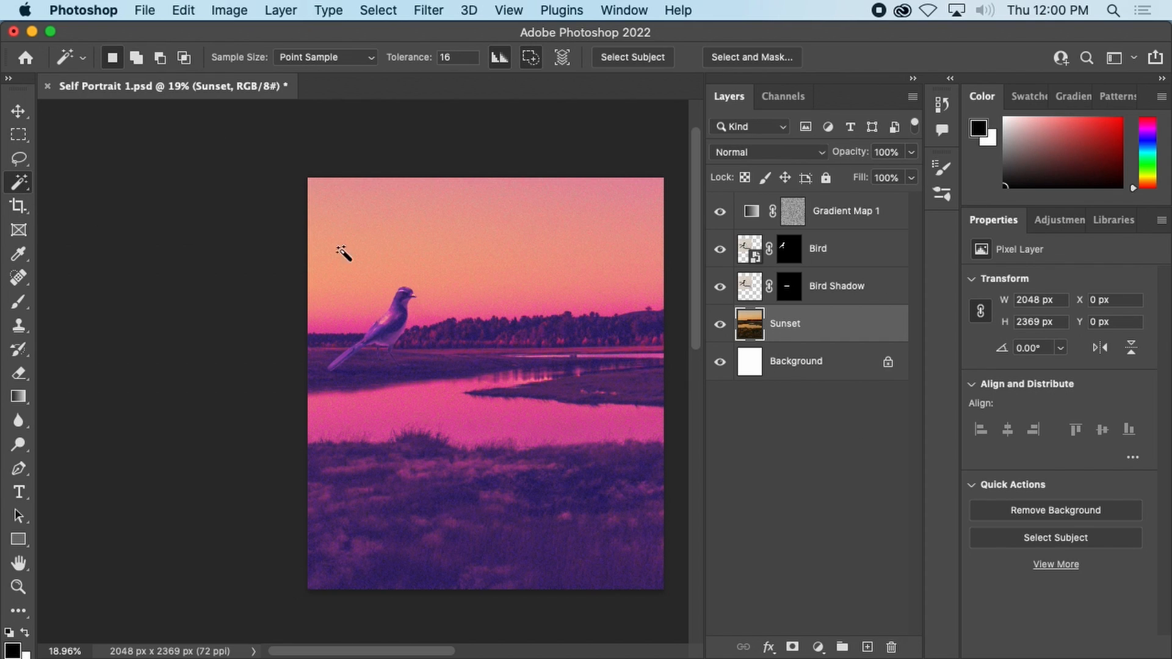
left_click(429, 236)
left_click(403, 194, "shift")
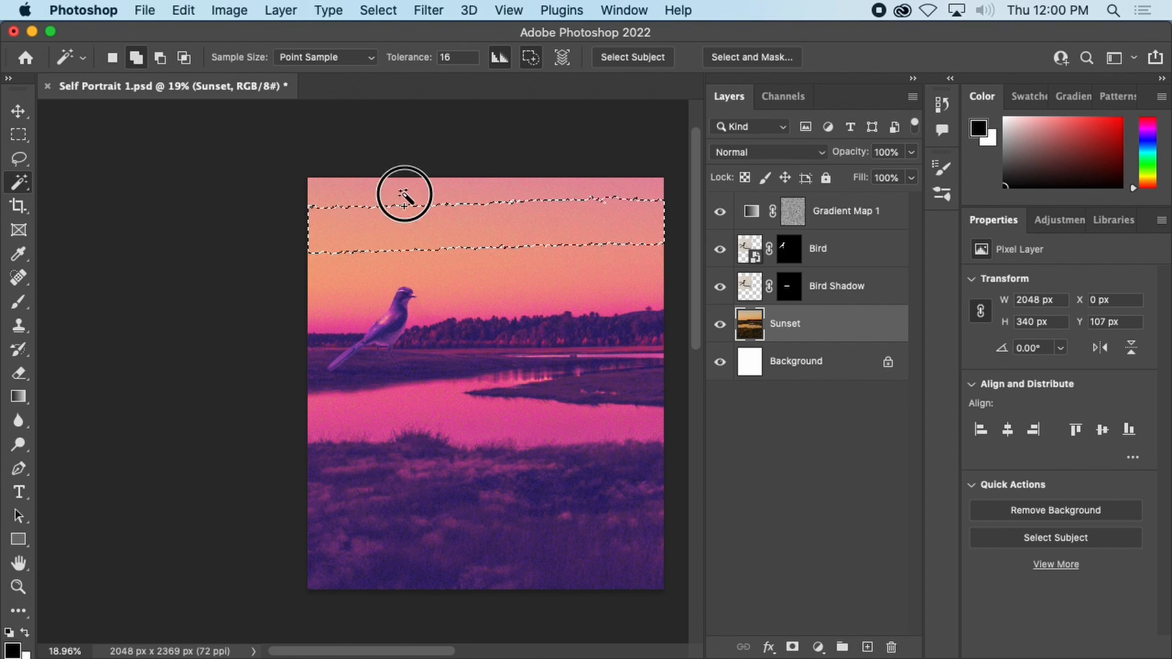
left_click(446, 280, "shift")
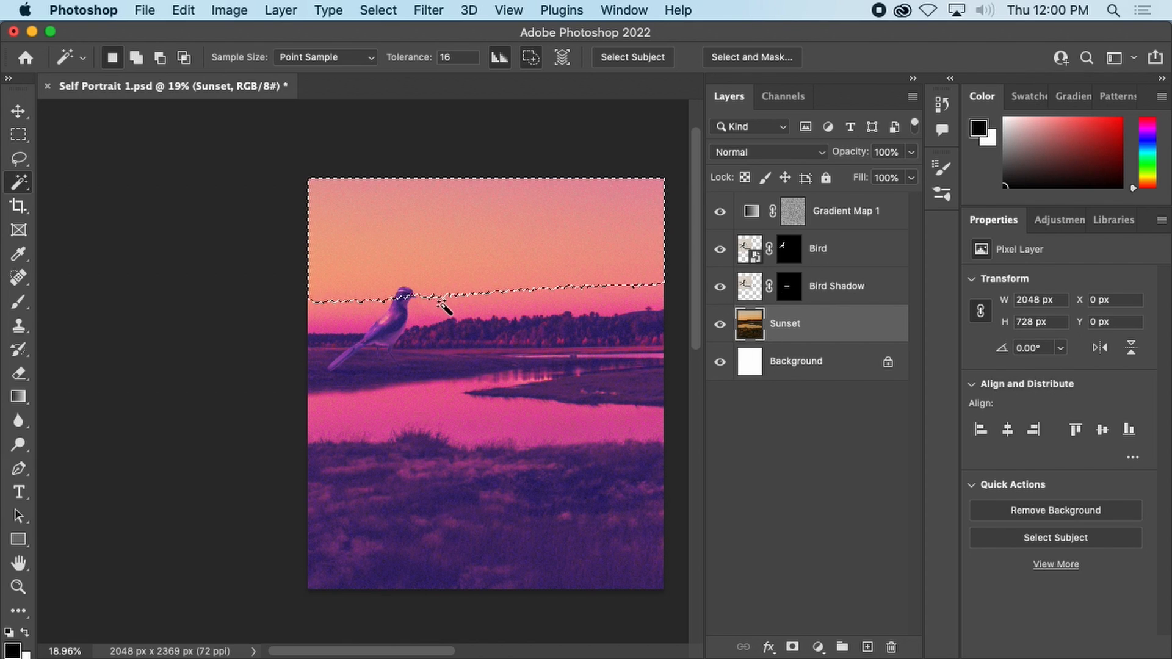
left_click(401, 297, "alt")
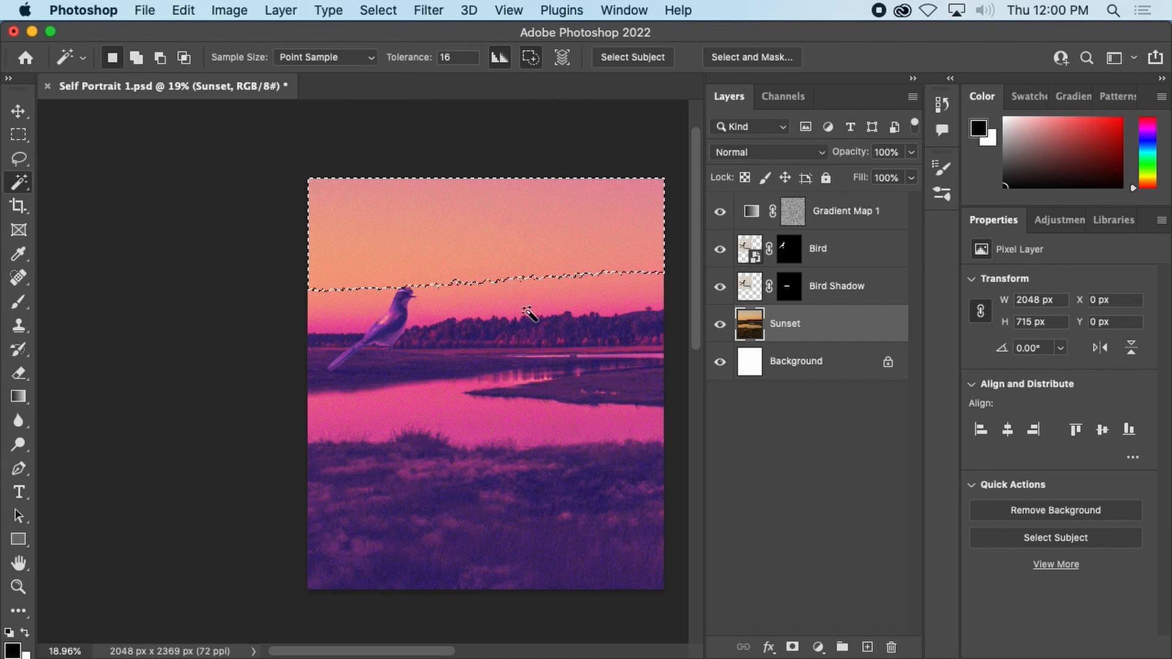
left_click(448, 306, "shift")
left_click(429, 286)
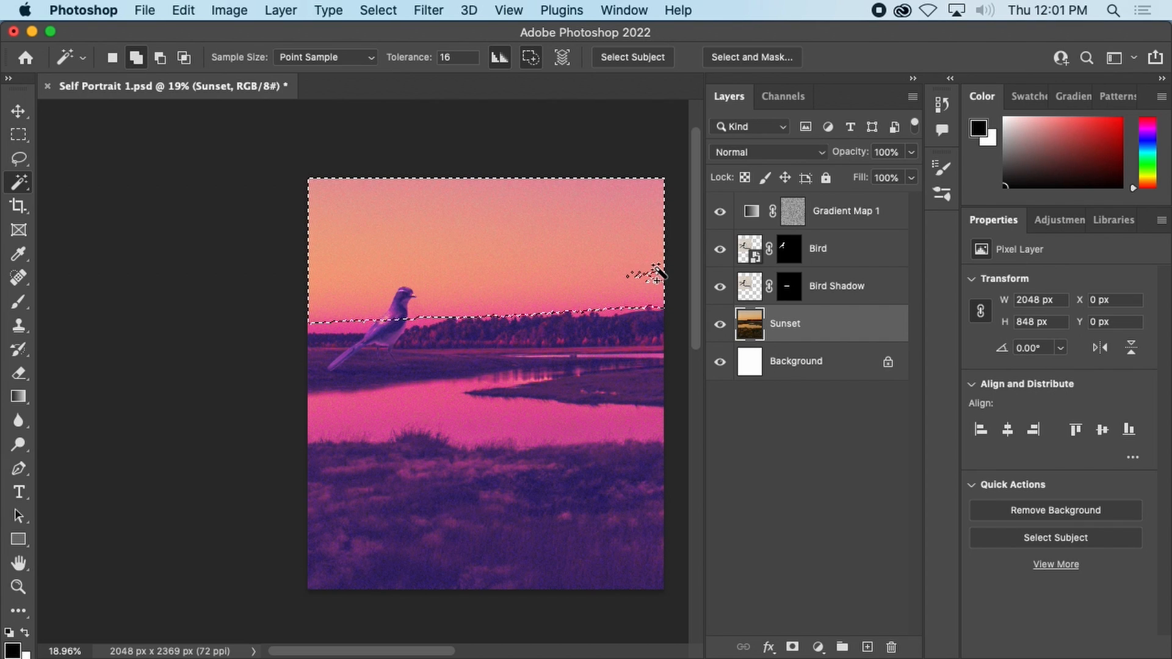
left_click(396, 329, "shift")
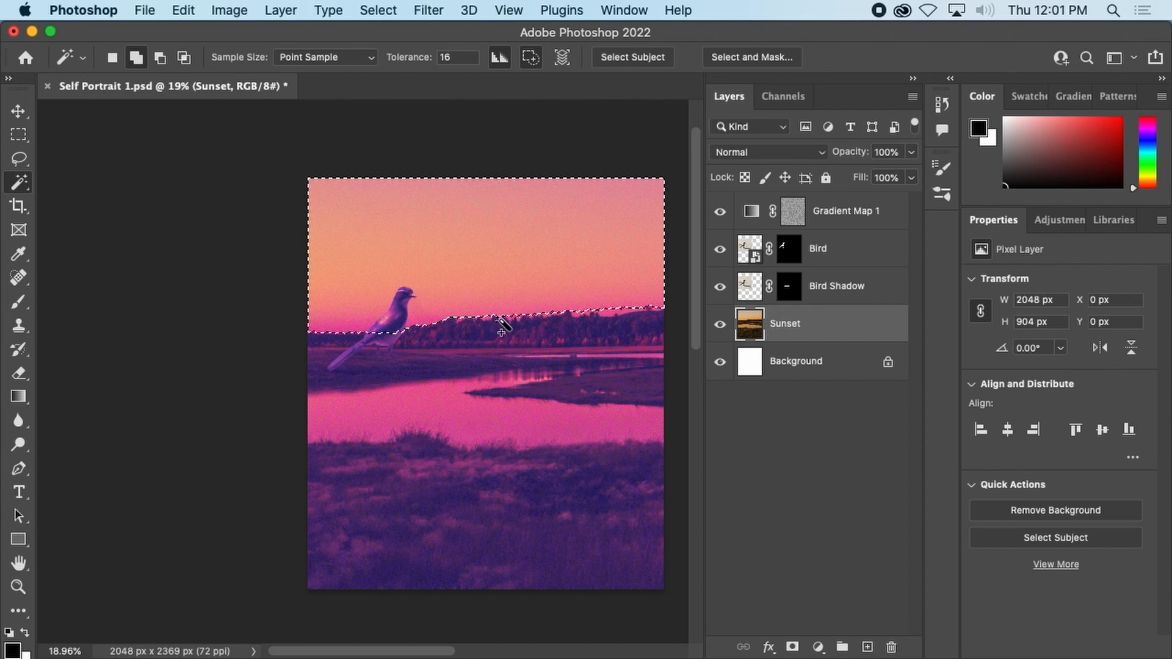
left_click(611, 312, "shift")
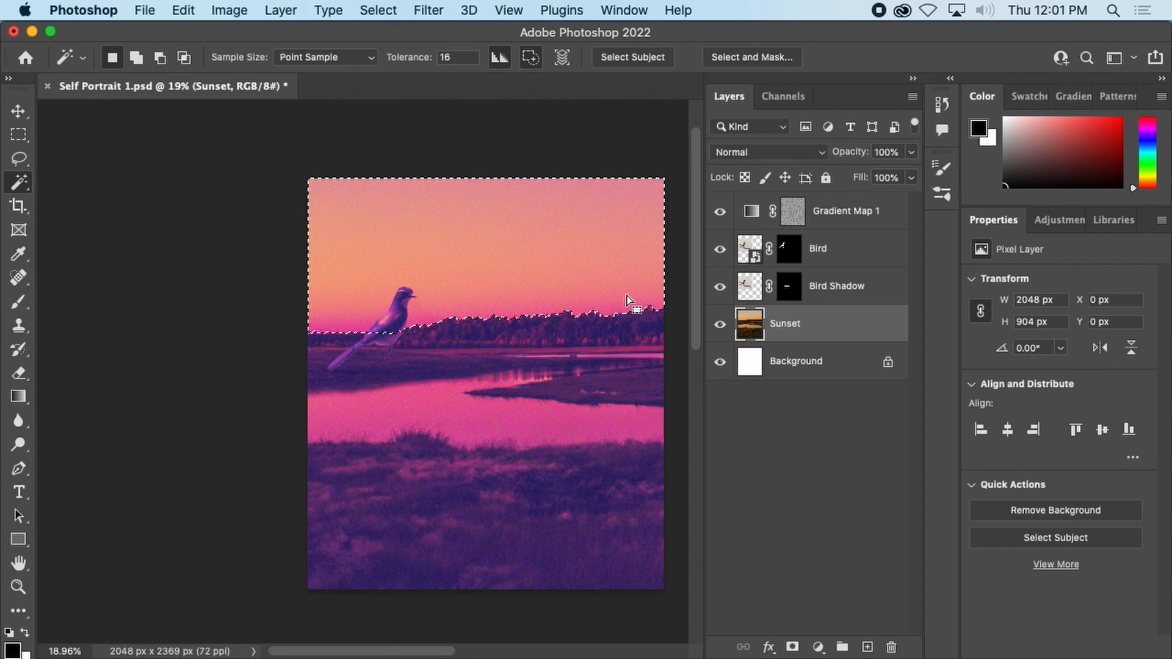
left_click(435, 9)
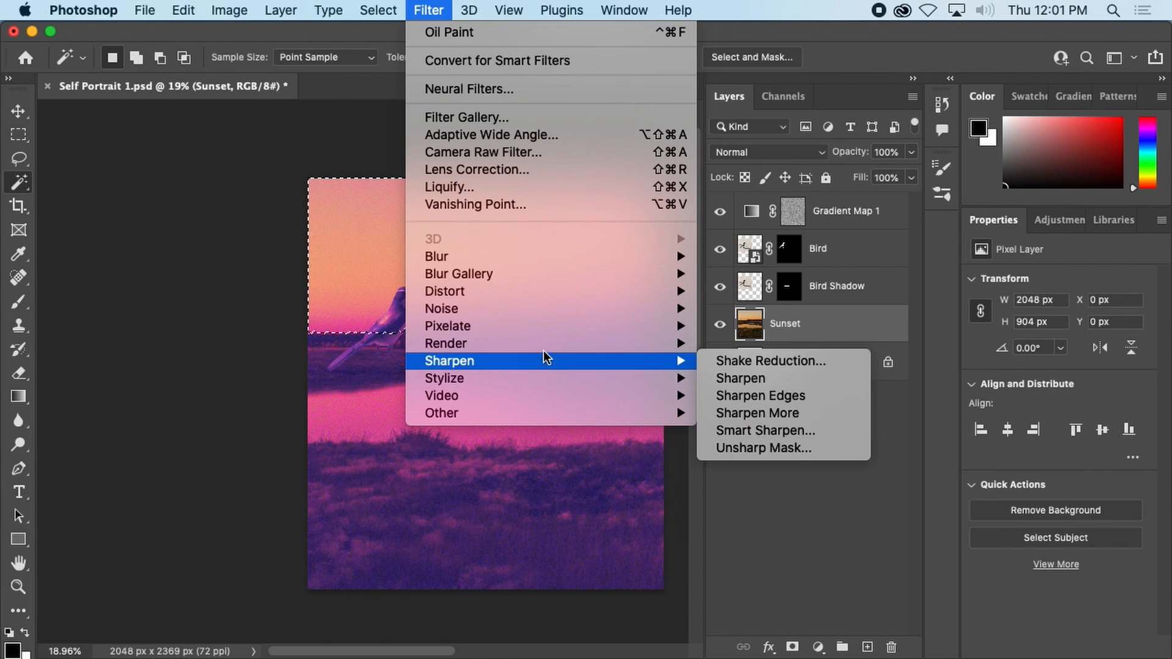
mouse_move(547, 292)
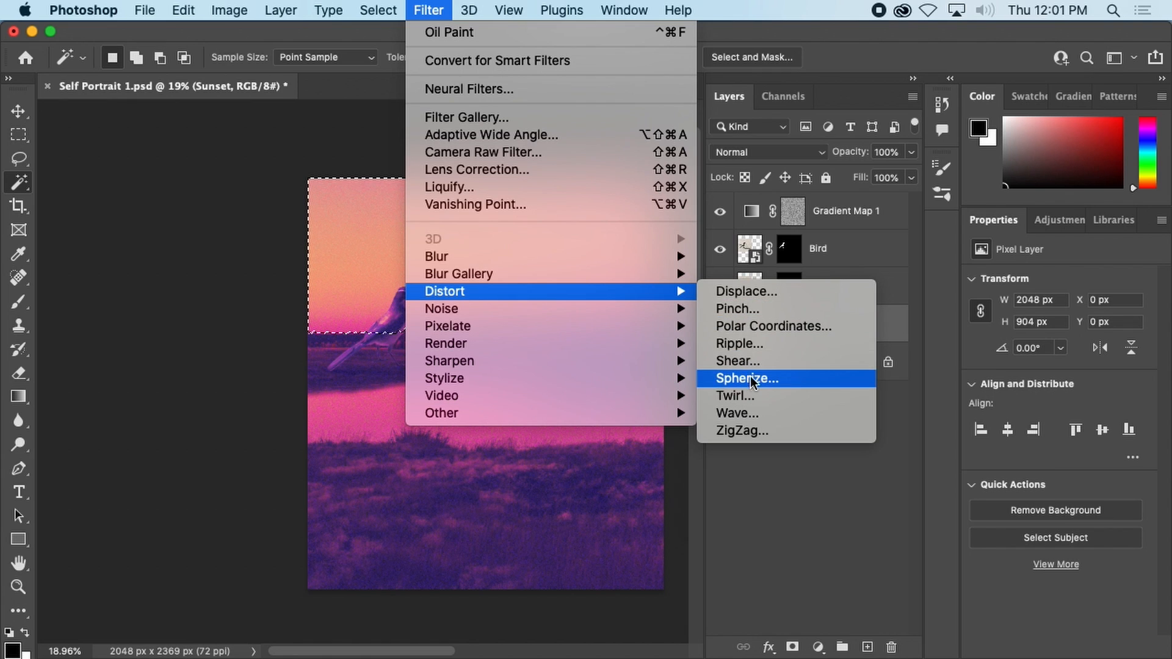
left_click(761, 397)
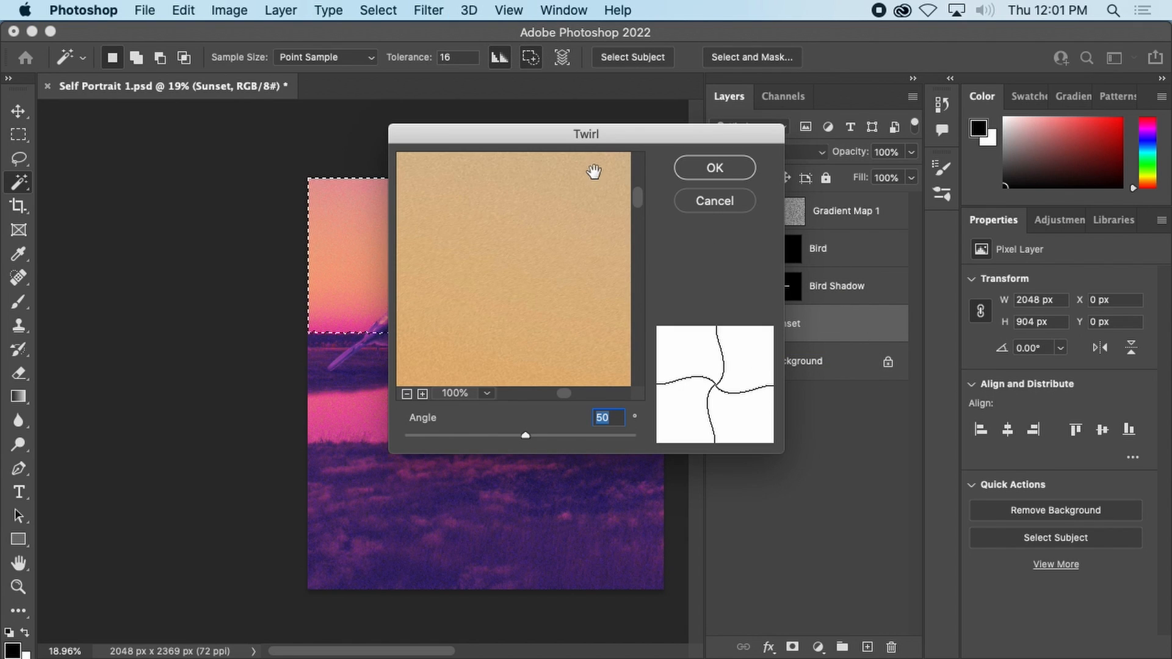
left_click_drag(605, 136, 808, 120)
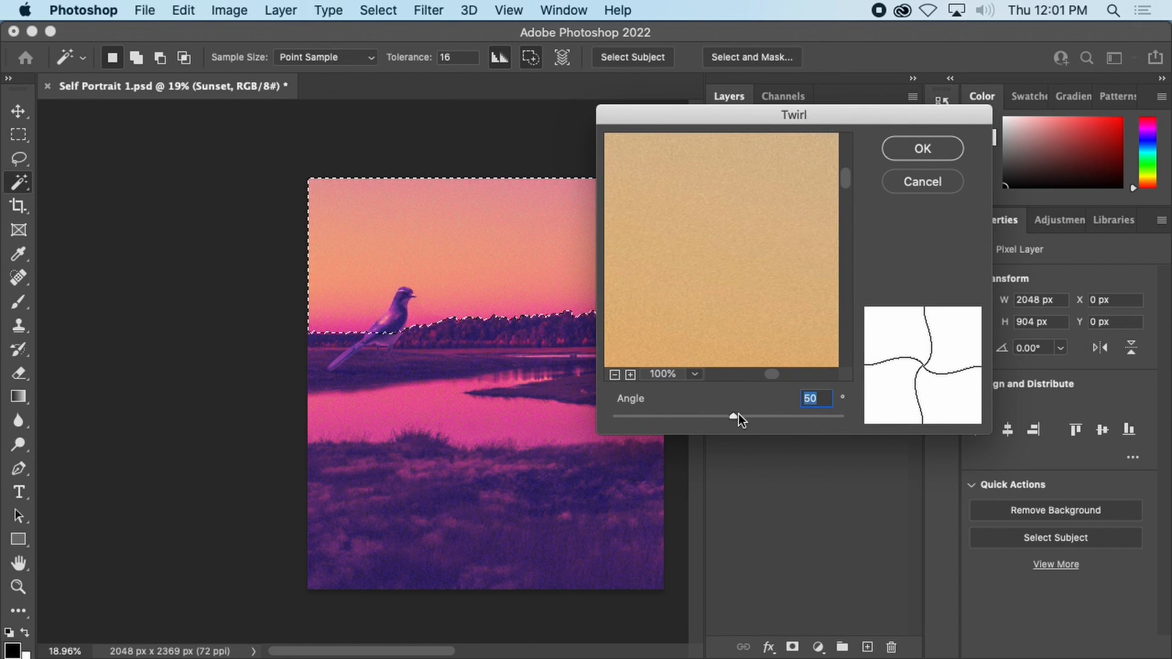
left_click_drag(739, 414, 790, 414)
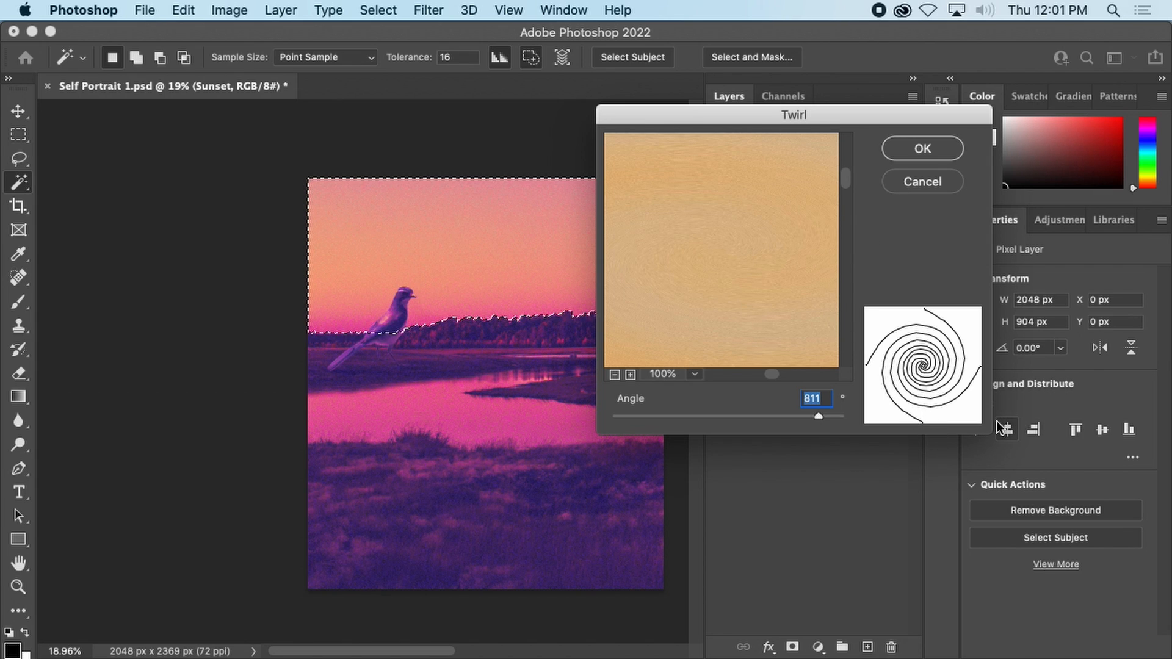
left_click(924, 183)
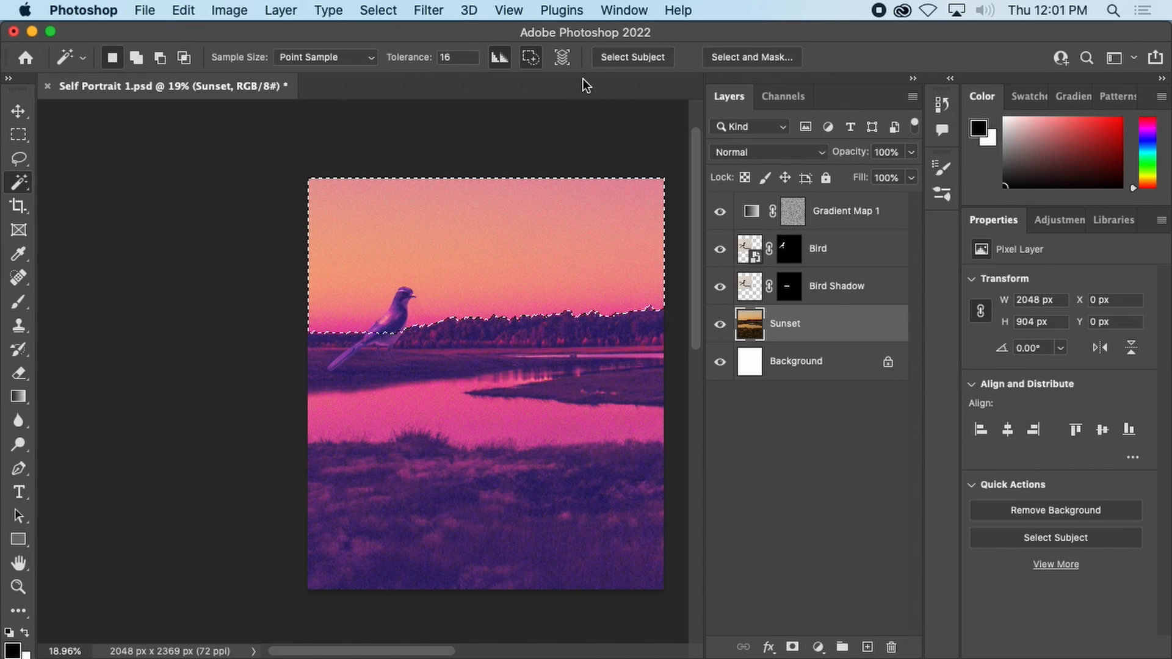
- Try the Mosaic filter with a cell size of 117 on the selected sky of the Sunset layer, and undo the filter
left_click(428, 10)
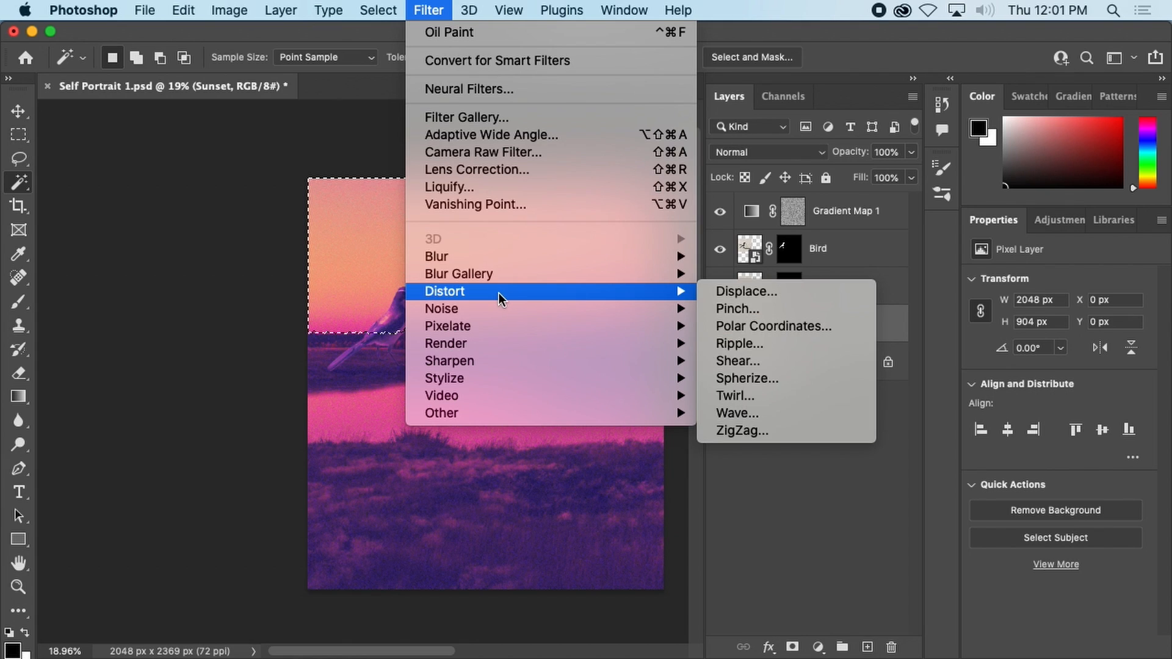
mouse_move(488, 334)
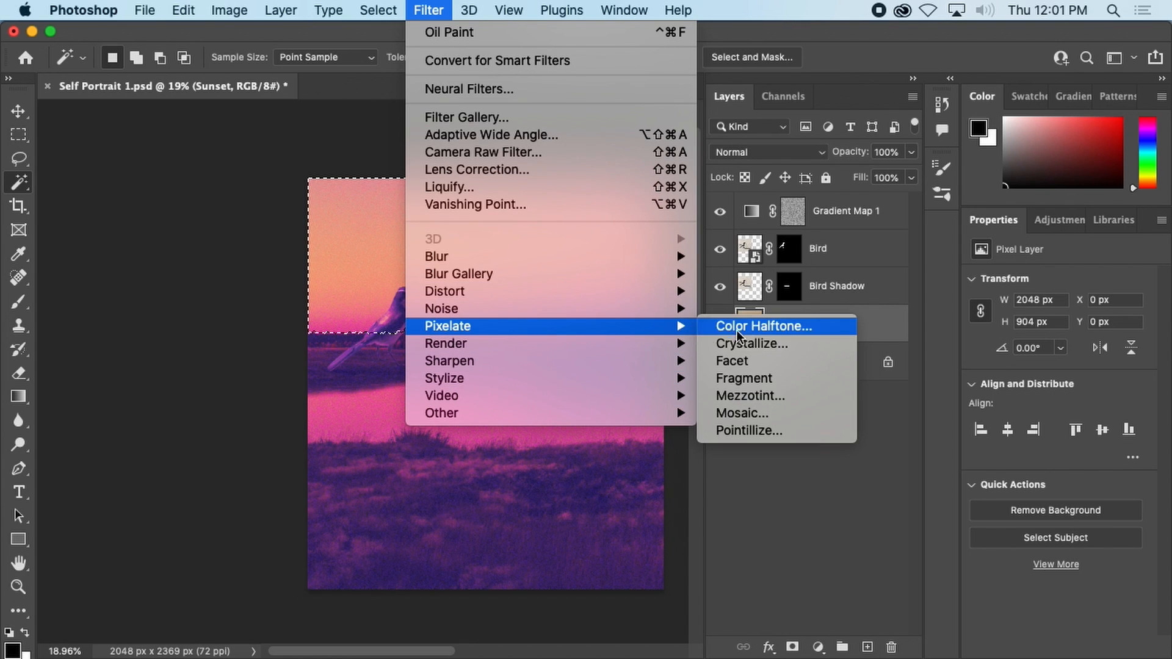
left_click(774, 411)
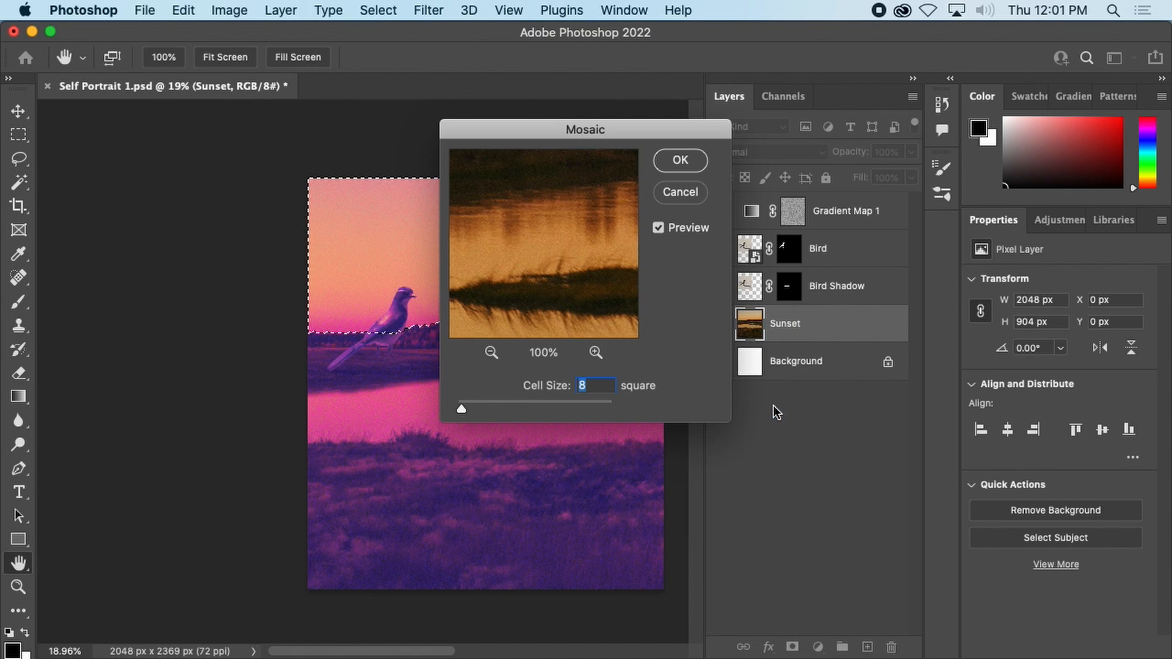
left_click_drag(607, 131, 796, 126)
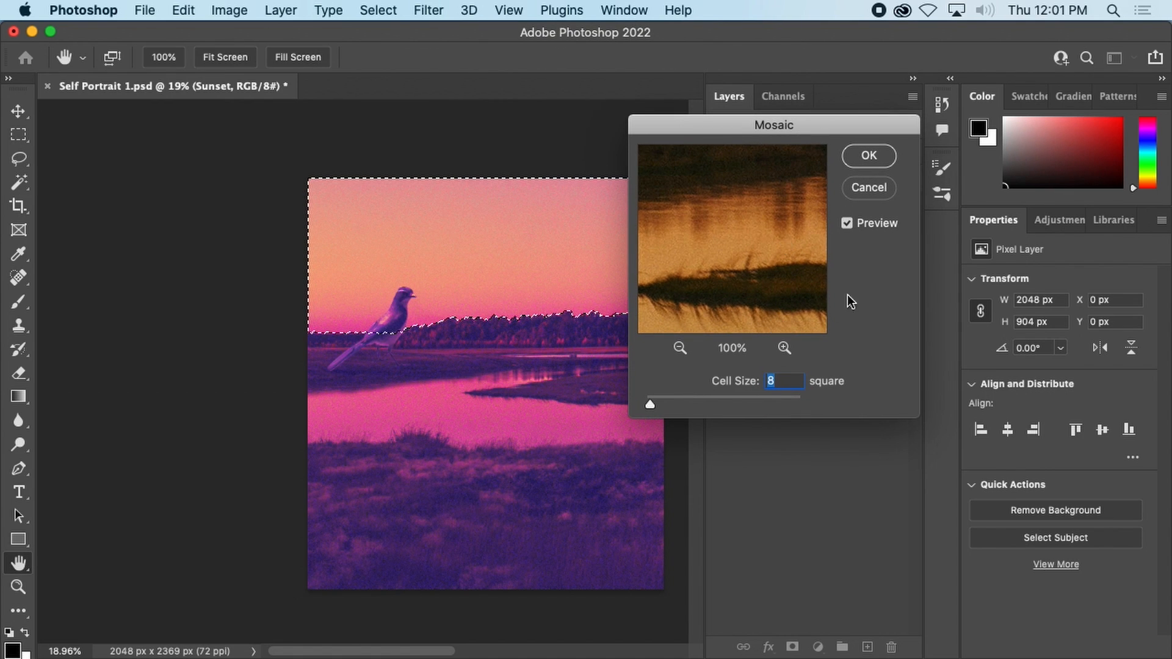
left_click_drag(645, 391, 736, 401)
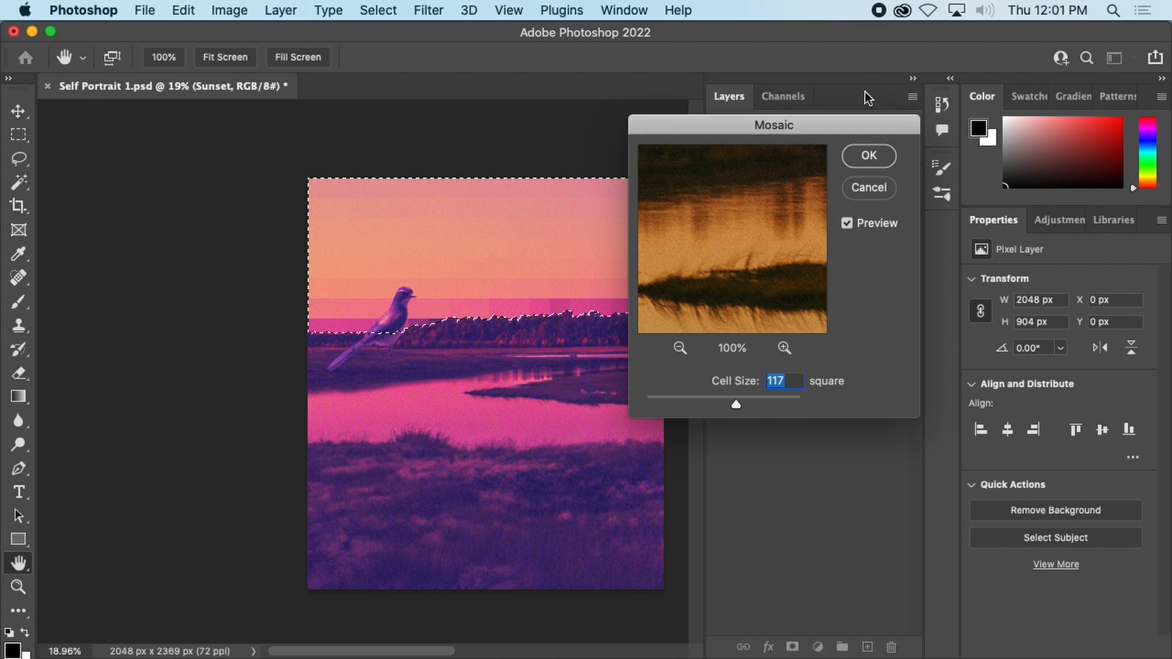
left_click_drag(856, 131, 1011, 138)
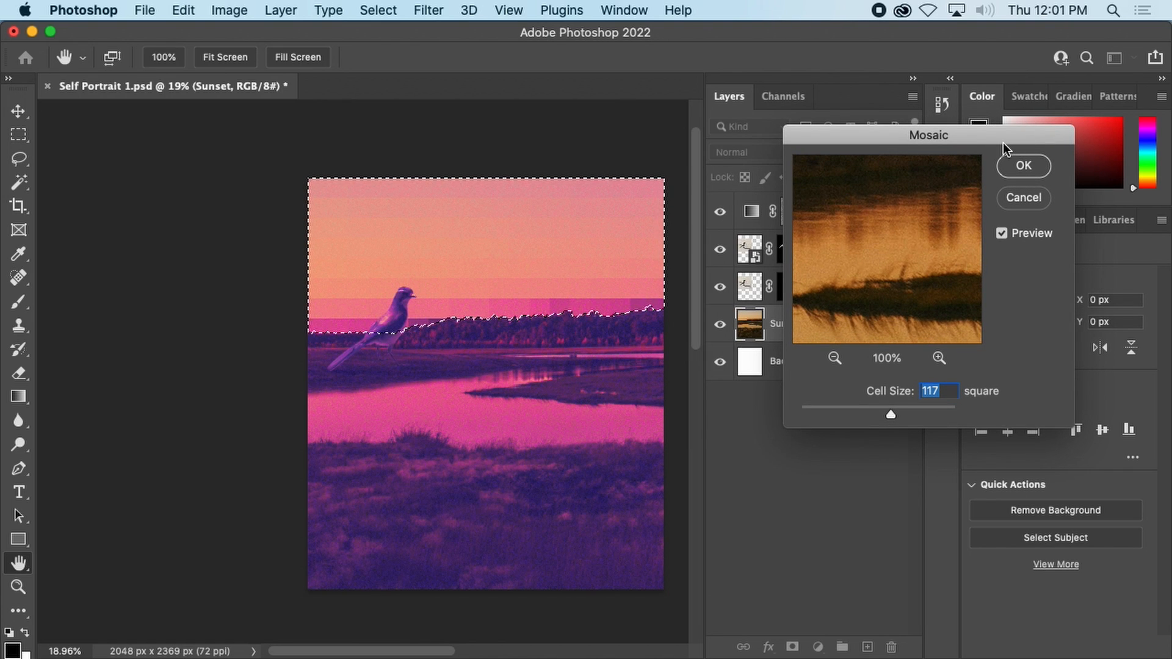
left_click(1023, 165)
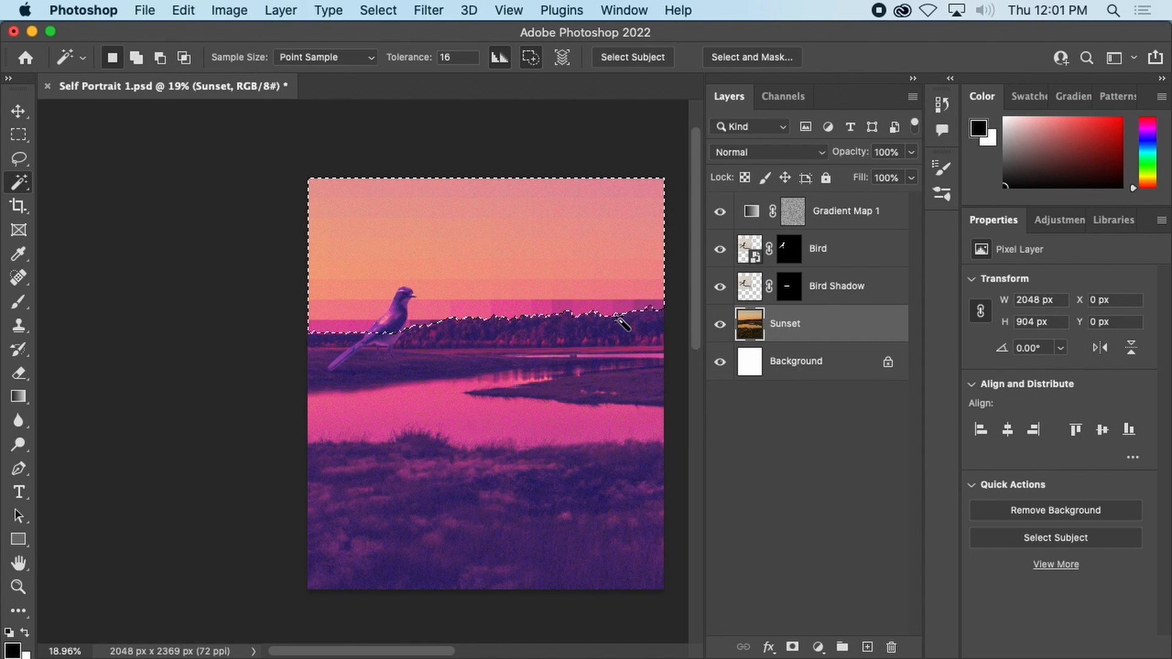
key("super+d")
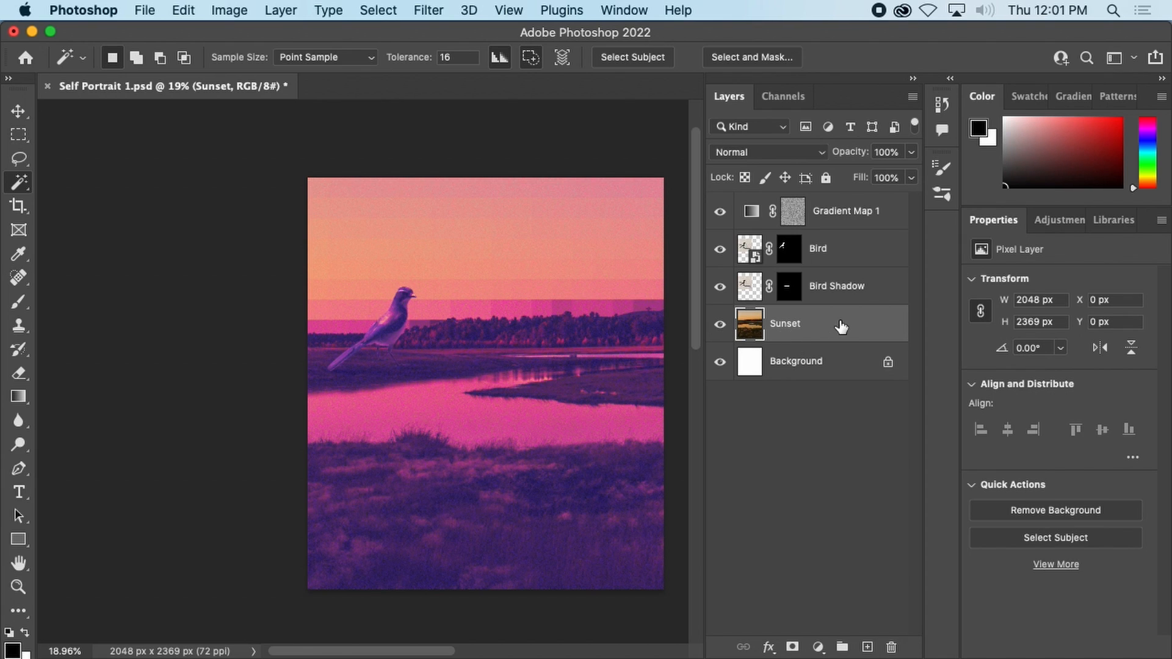
key("super+shift+d")
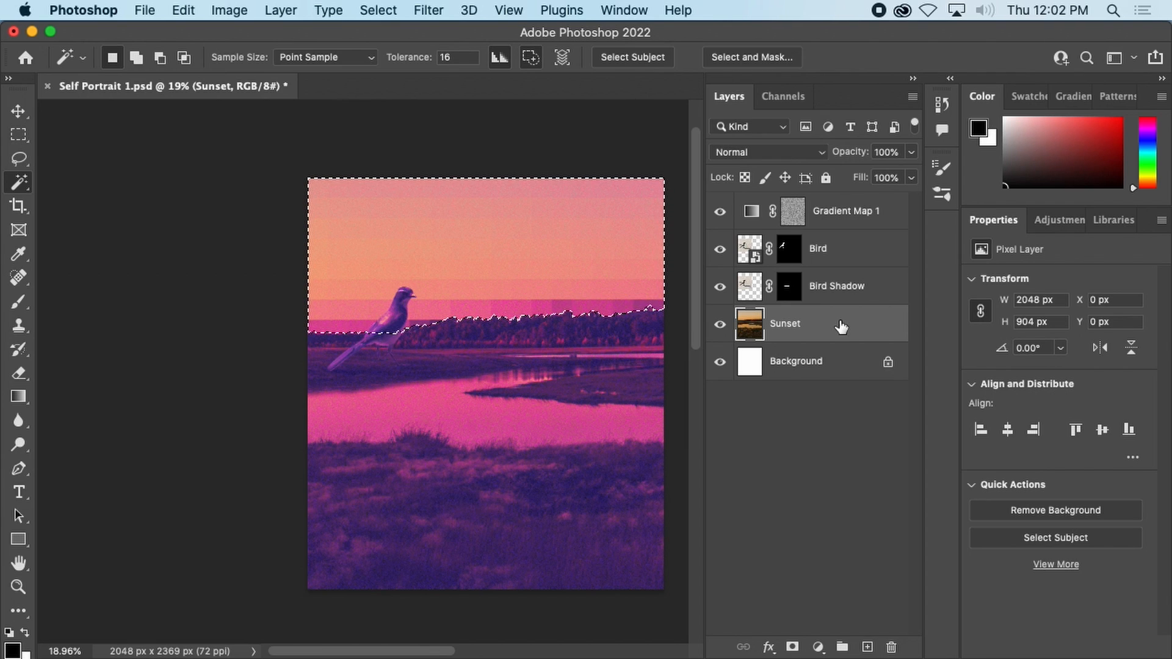
key("super+c")
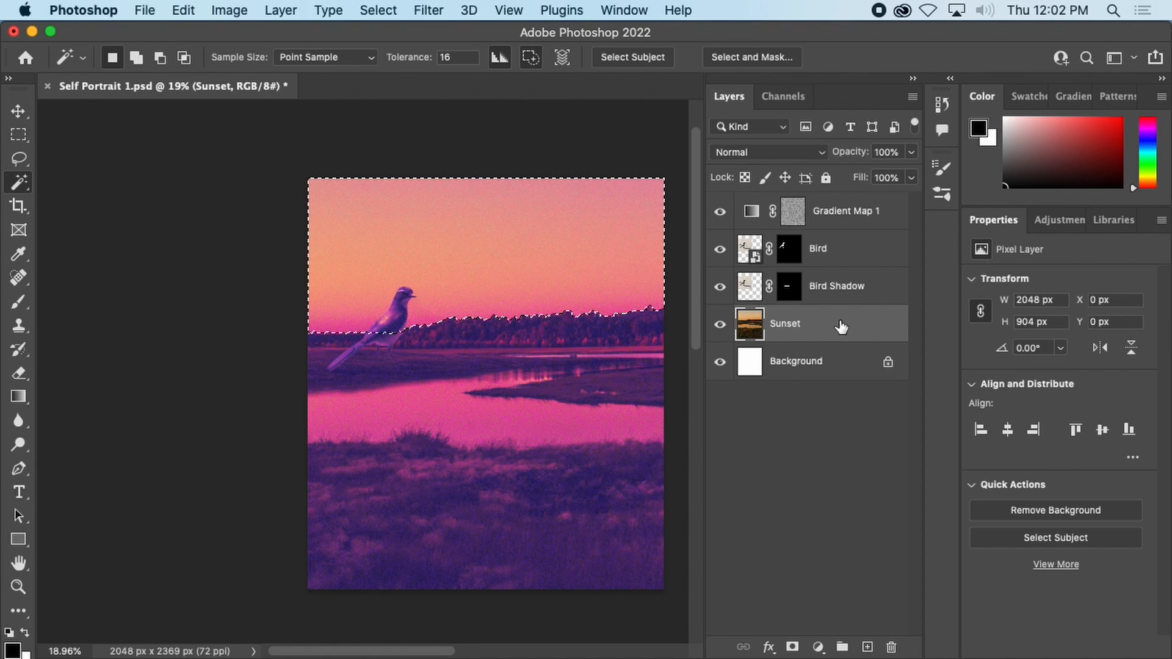
- Duplicate the Sunset layer as "Sunset copy" and hide the original Sunset layer
right_click(821, 313)
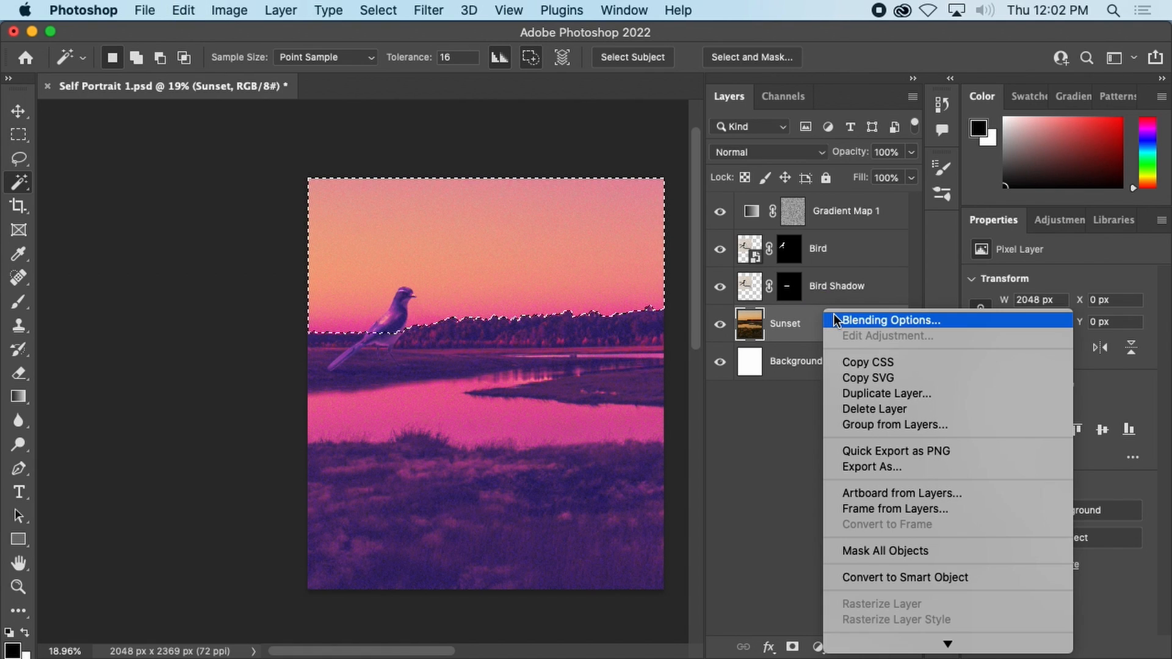
left_click(916, 391)
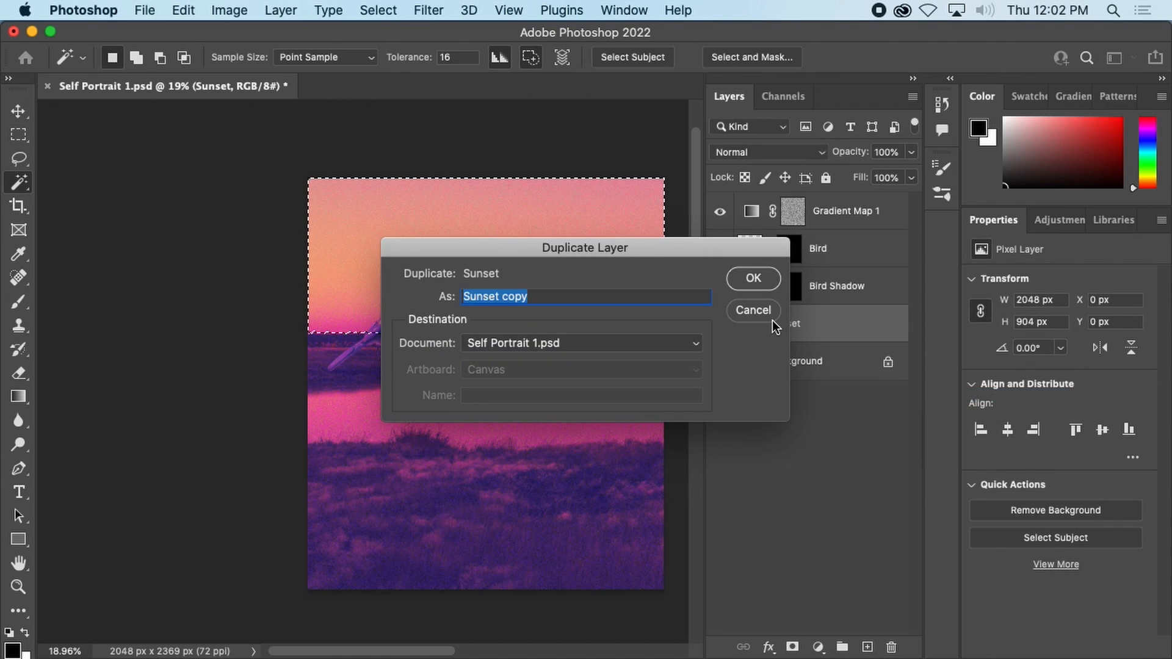
left_click(757, 279)
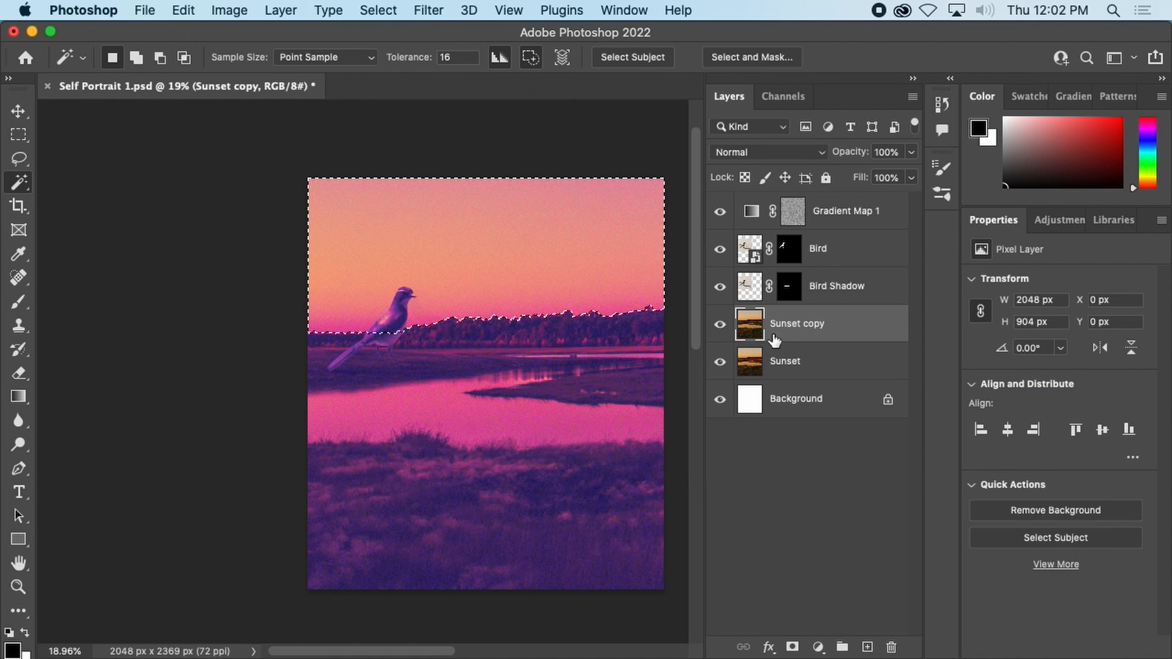
left_click(720, 360)
- Apply the Mosaic filter with a cell size of 200 to the selected sky on the Sunset copy layer and deselect
left_click(429, 10)
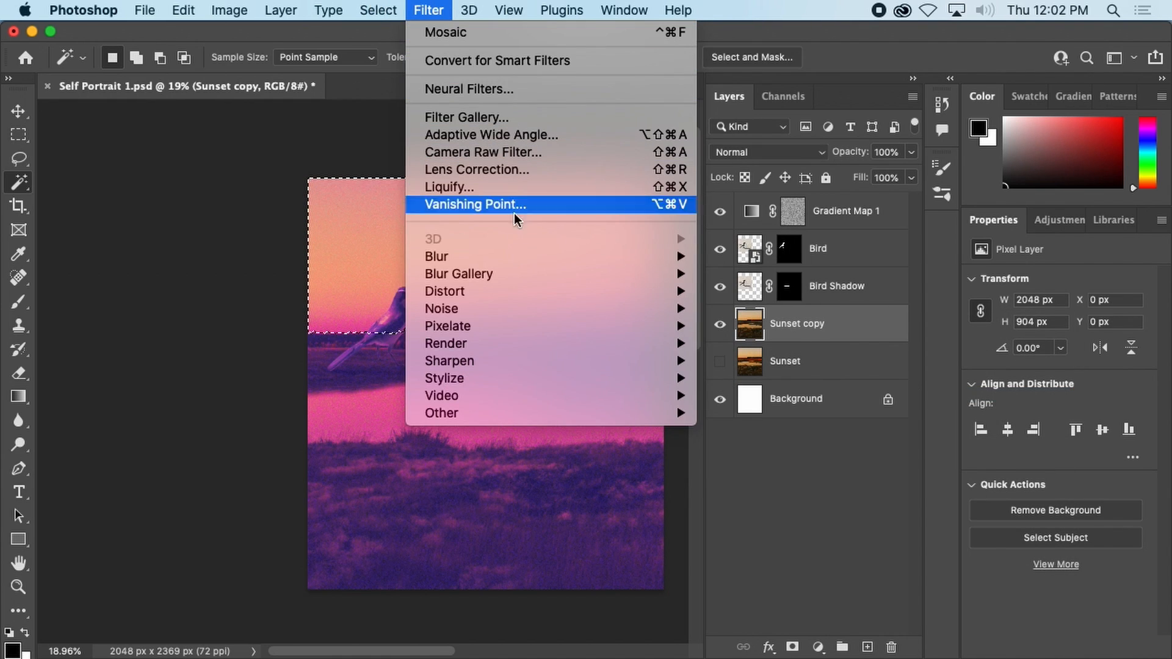
mouse_move(609, 326)
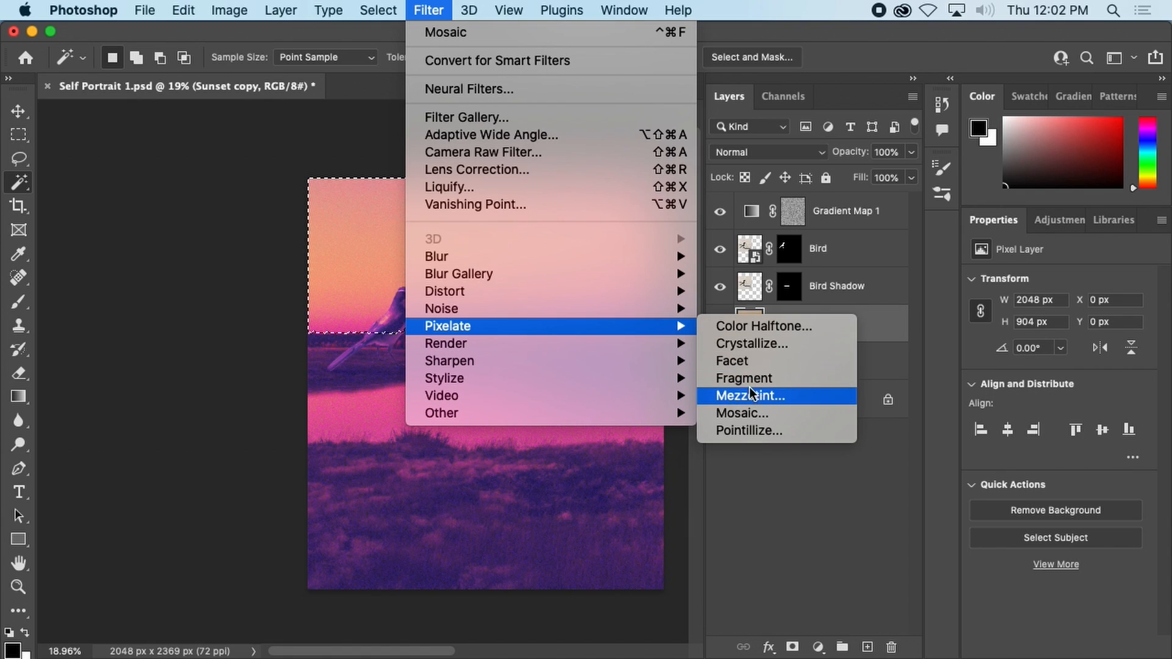
left_click(770, 411)
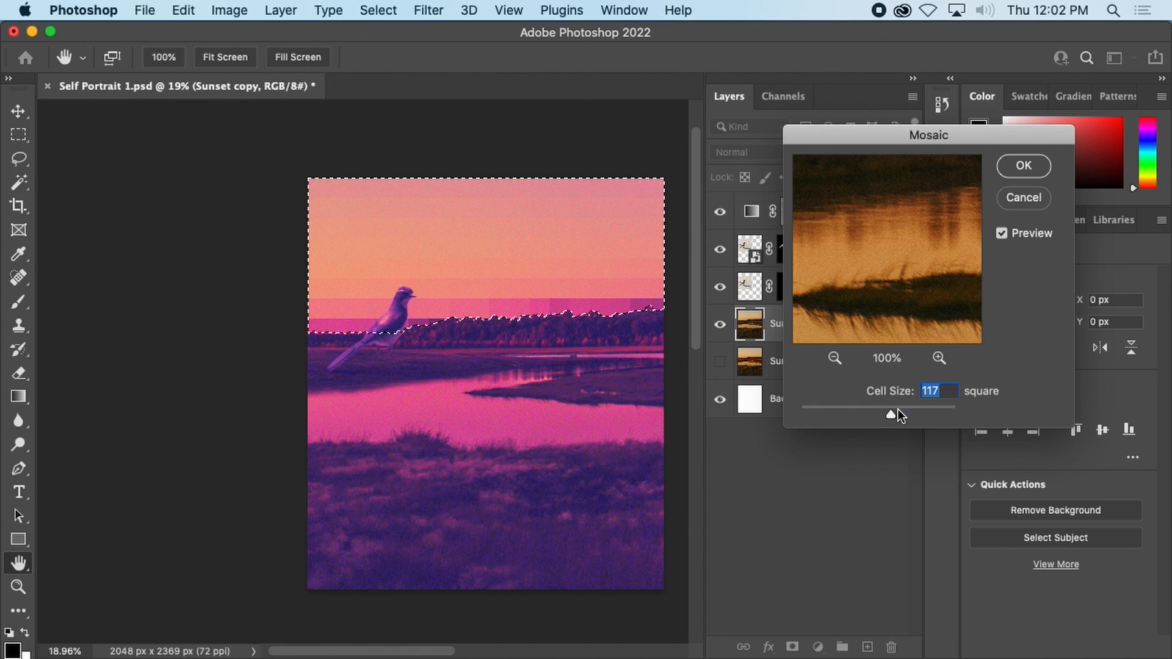
left_click_drag(897, 412, 968, 420)
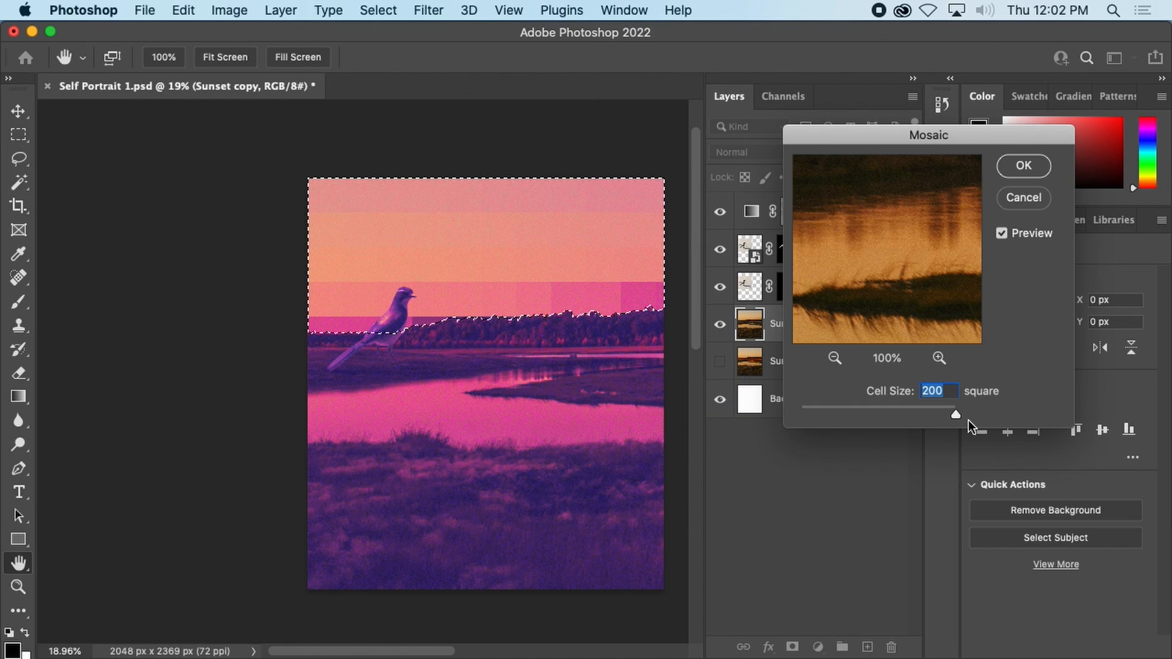
left_click(1023, 166)
key("w")
key("cmd+d")
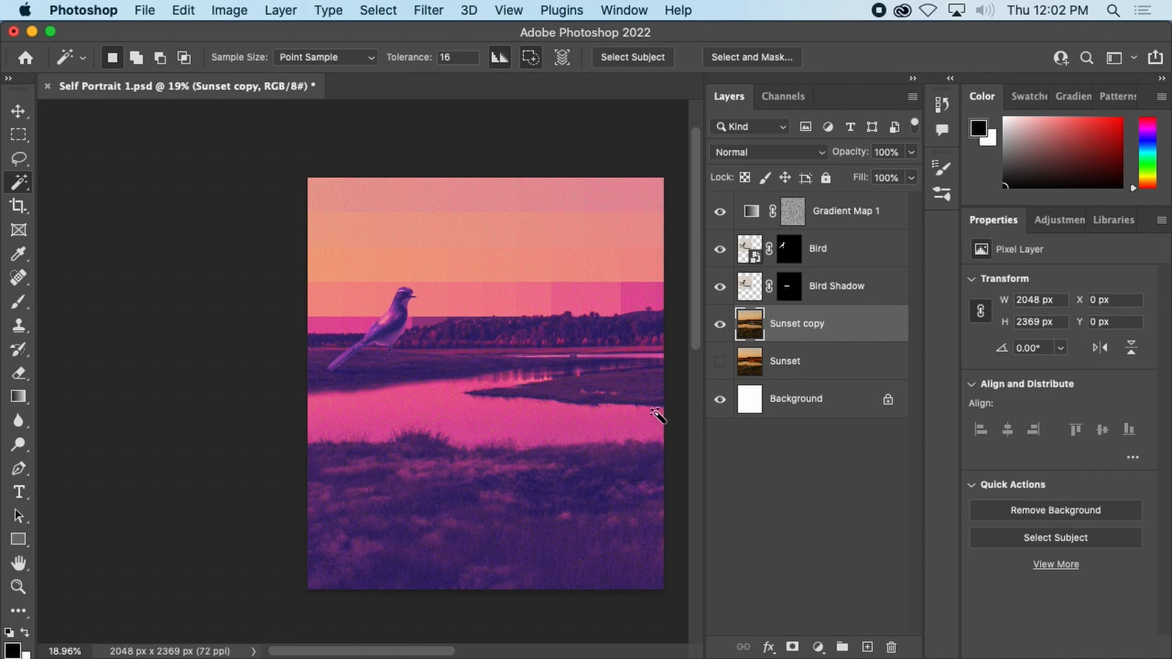